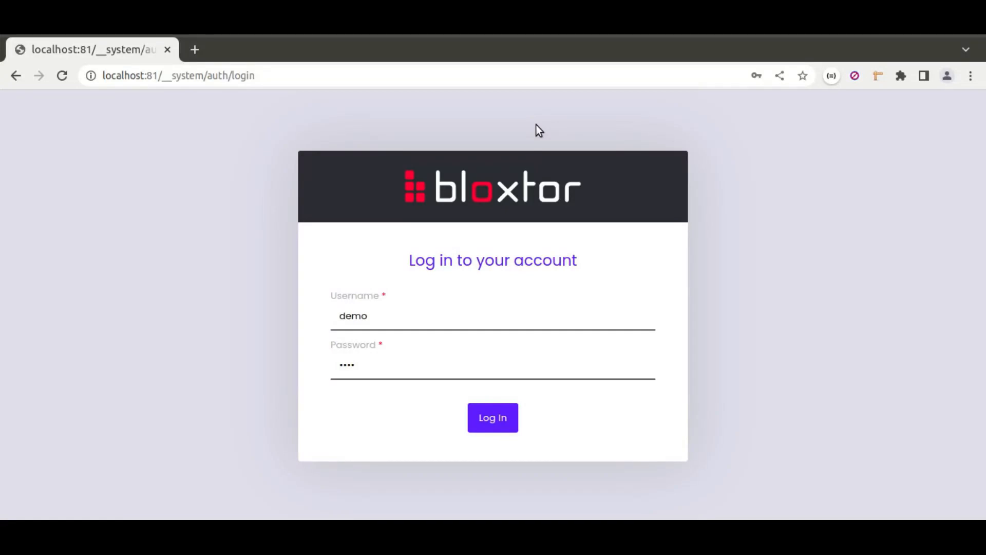
Step: Log in with the prefilled credentials and open the project my_first_project
click(482, 411)
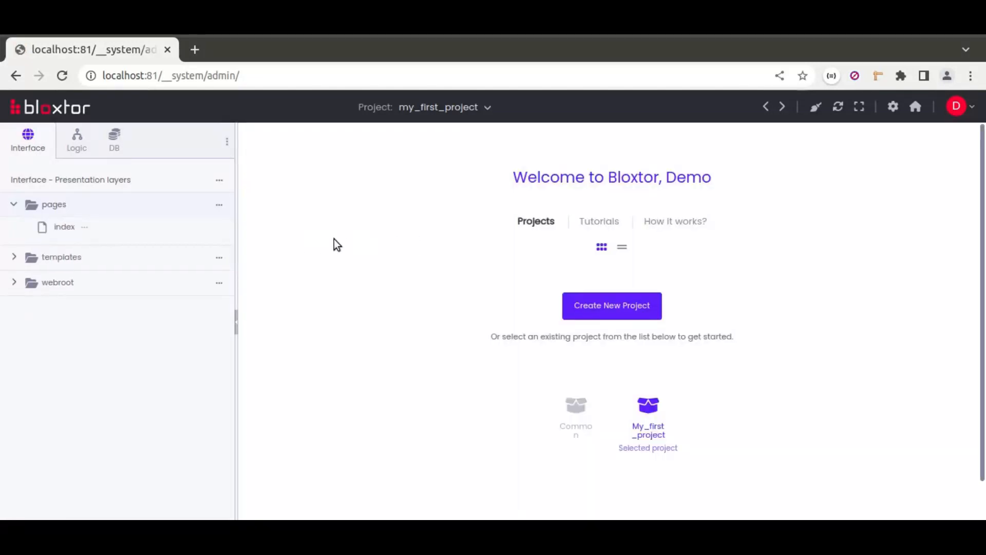
click(648, 411)
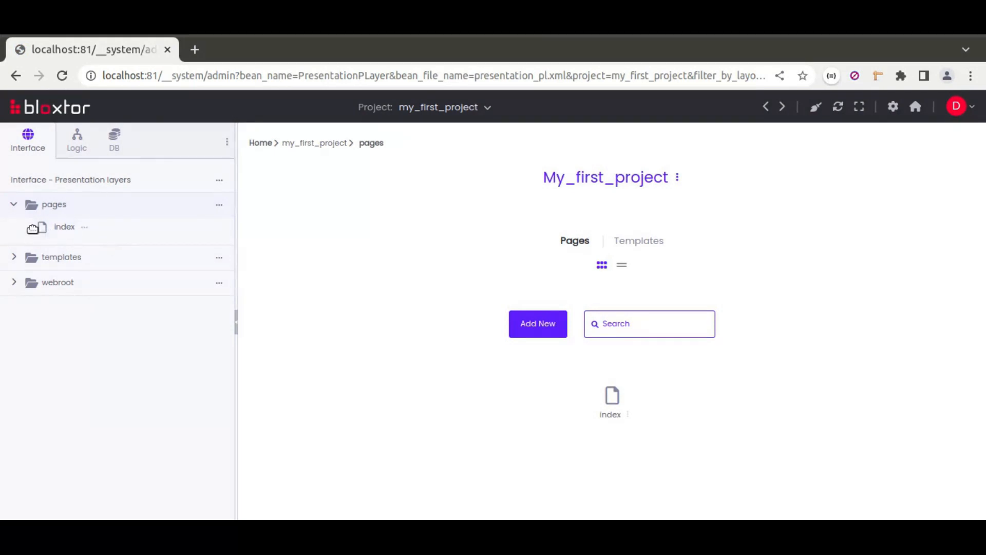
Step: Examine the project's business logic folders and its interface templates
click(78, 140)
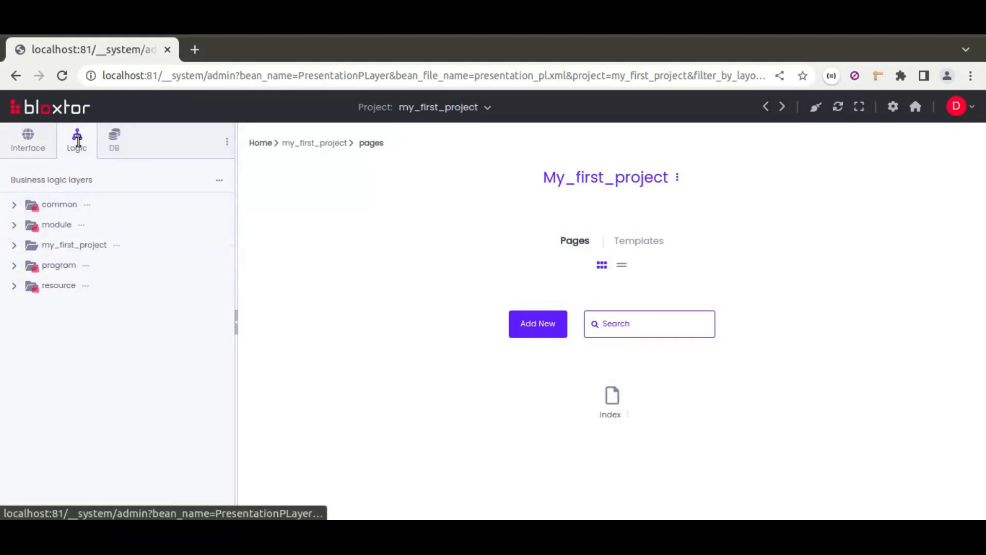
click(13, 245)
click(14, 245)
click(40, 130)
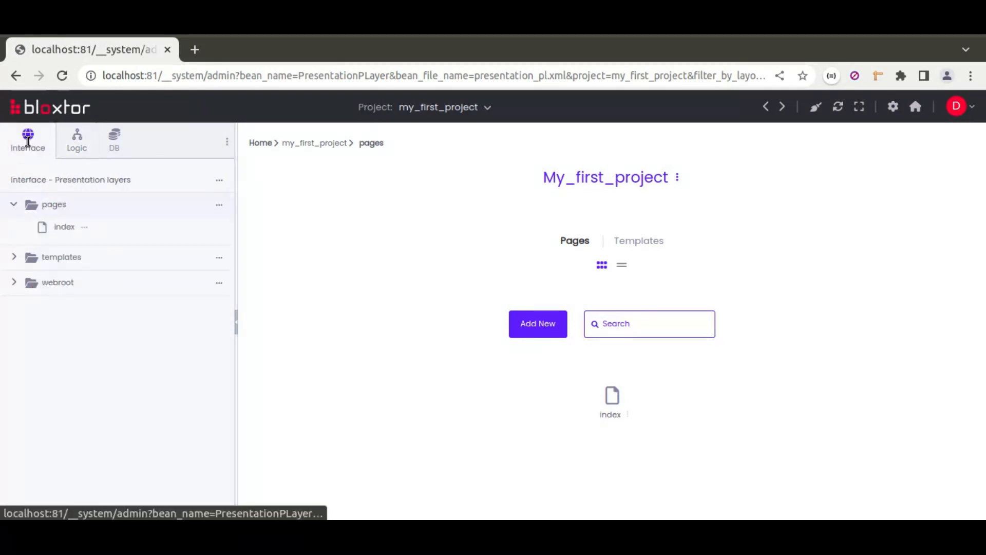
click(17, 260)
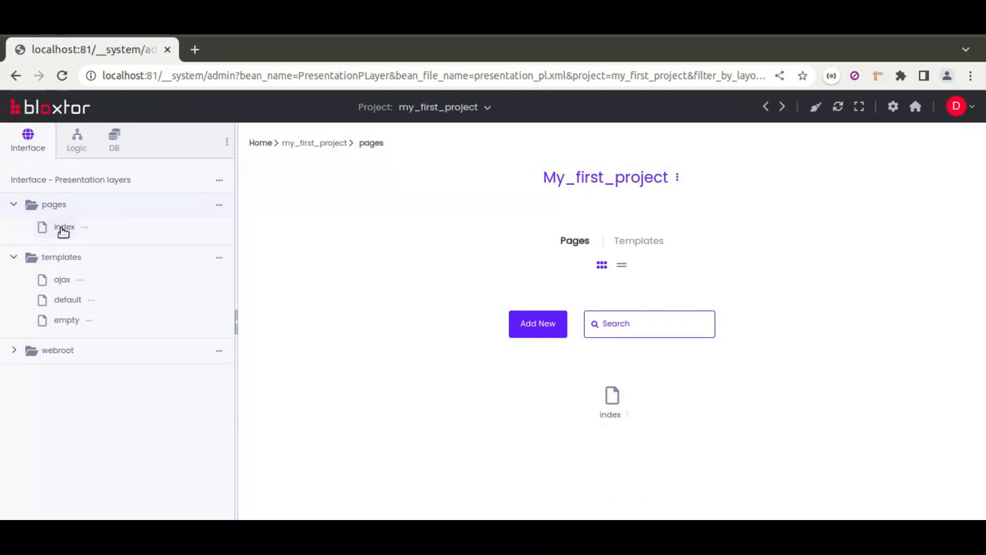
Step: List the tables of the Mysql database and examine the columns of the school table
click(116, 146)
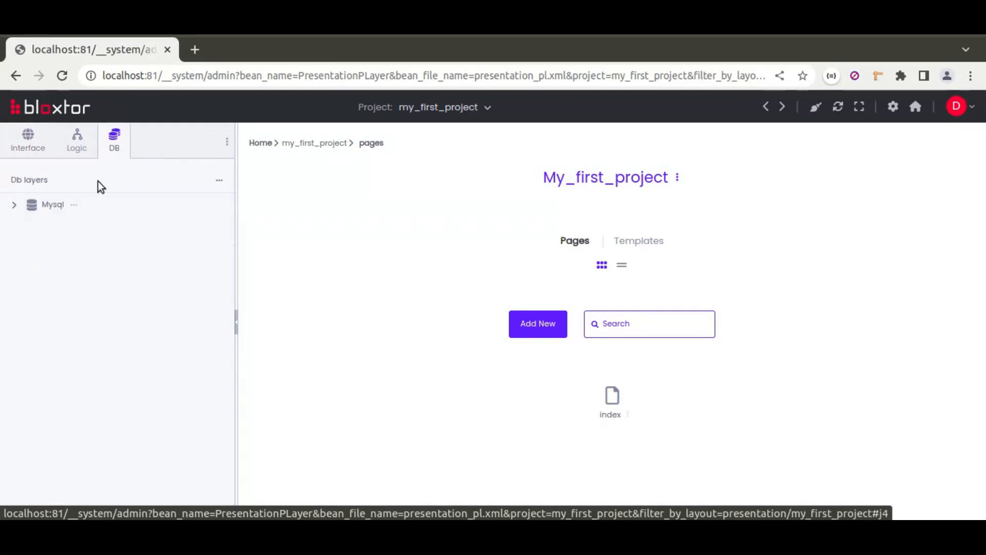
click(14, 205)
click(37, 226)
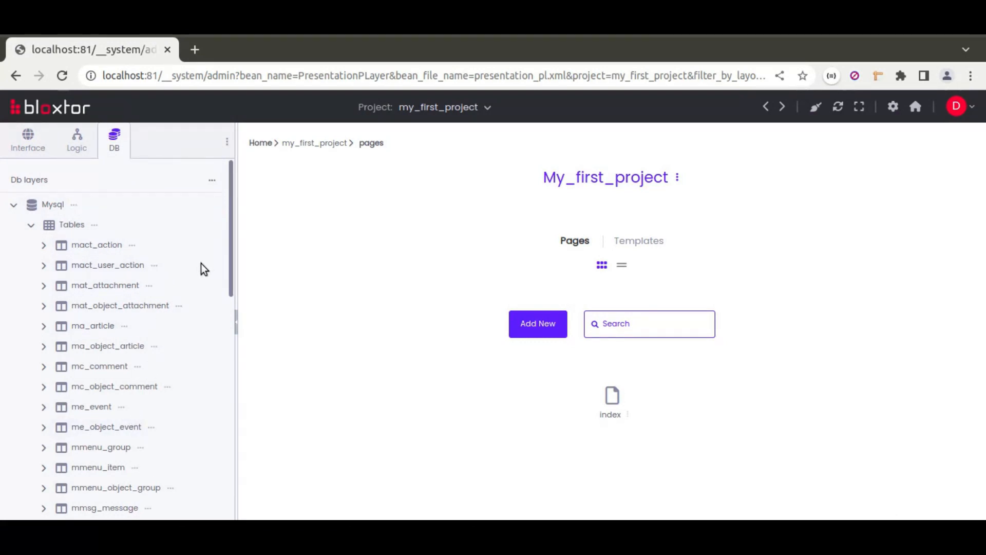
scroll(201, 263, down, 2)
scroll(201, 264, down, 10)
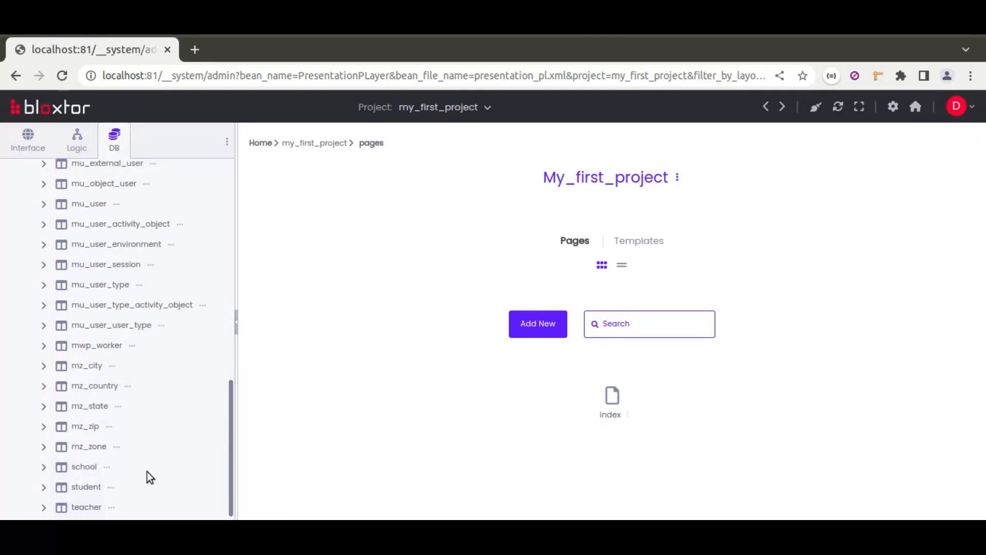
click(44, 467)
scroll(169, 452, down, 1)
scroll(169, 453, up, 1)
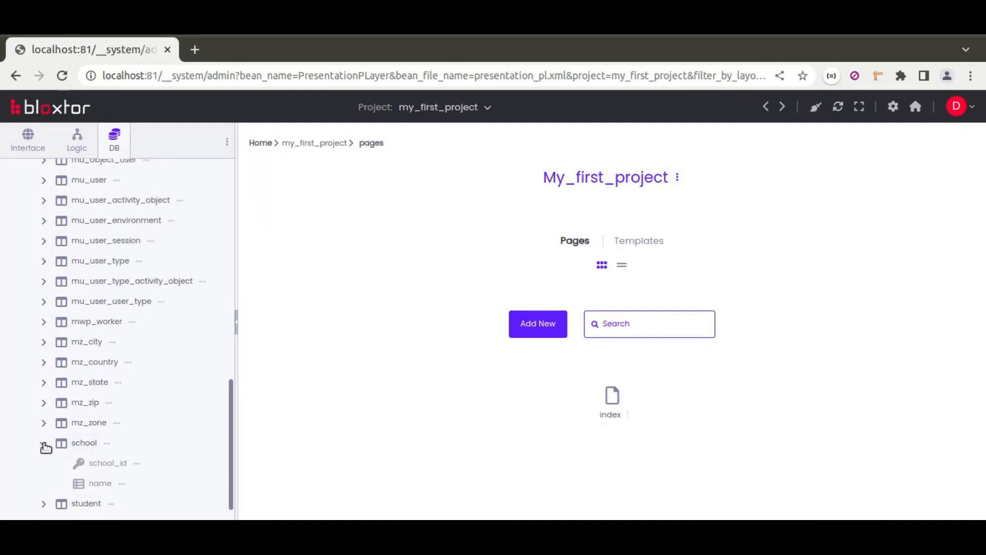
scroll(178, 314, up, 15)
Step: View the Mysql tables diagram and the stored records of the school table
click(71, 226)
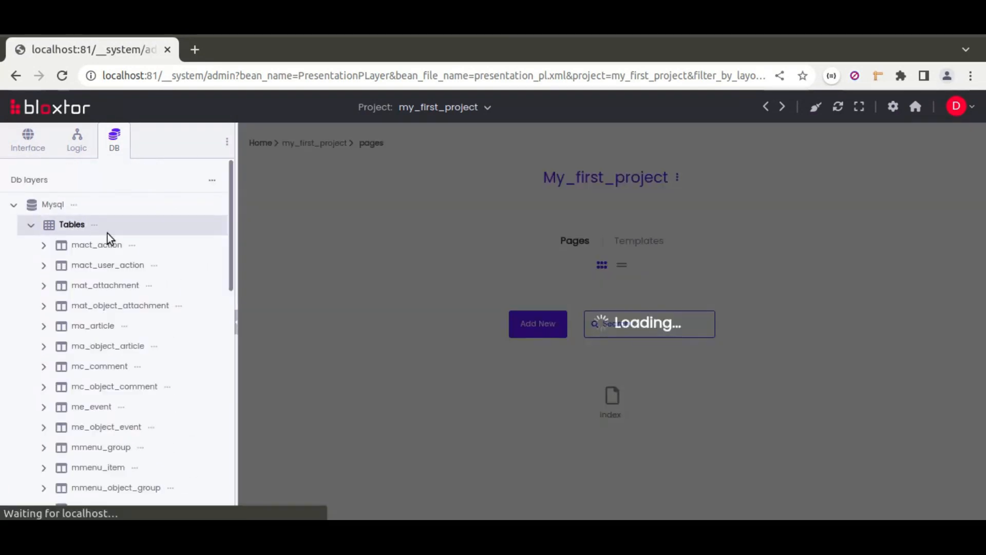
scroll(208, 366, down, 15)
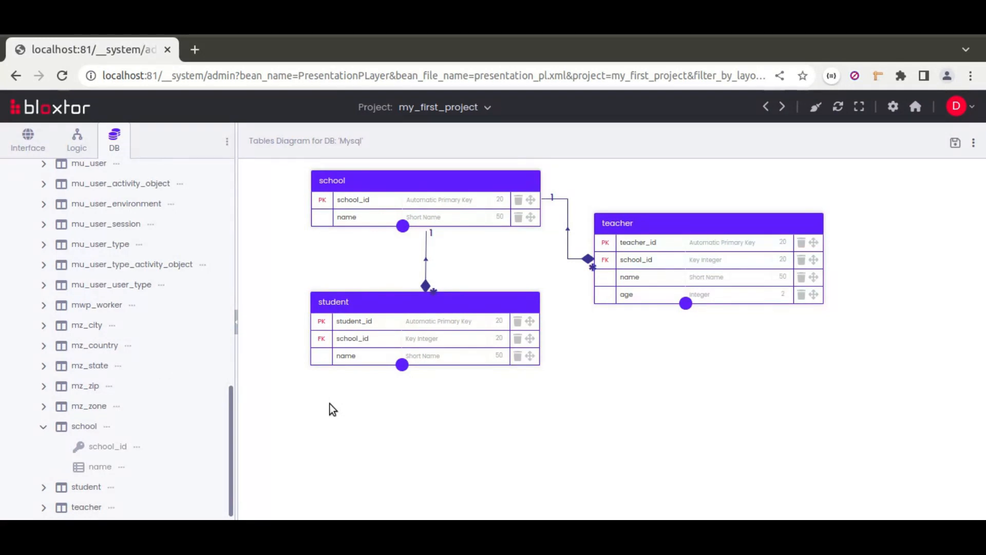
click(108, 427)
click(183, 288)
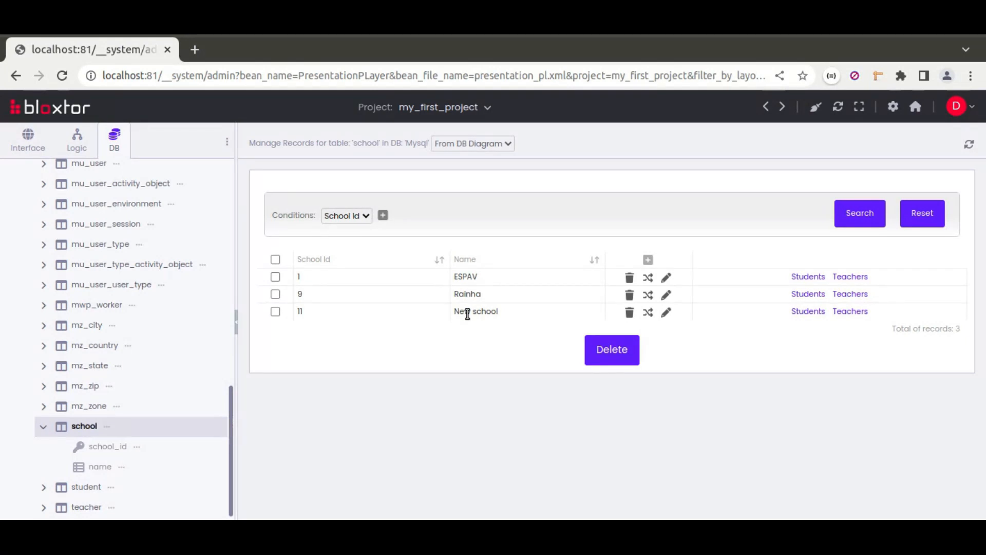
Step: Open the index page for editing and choose the Content Editor with templates as the way to build it
click(30, 142)
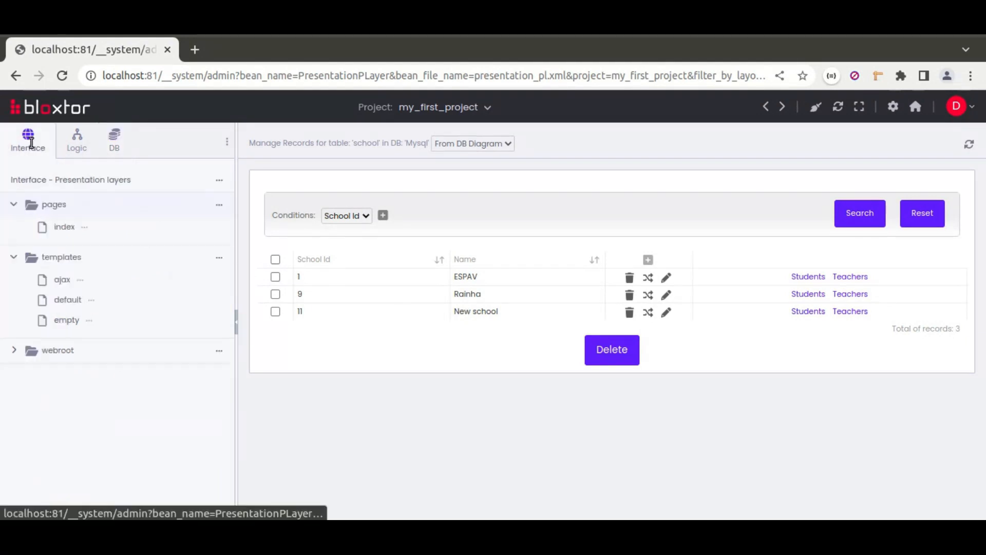
click(66, 229)
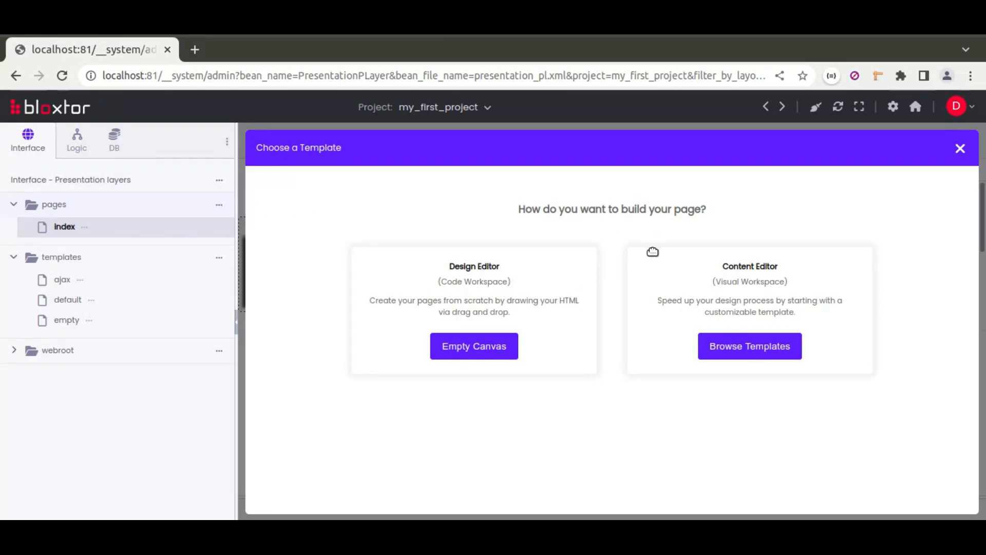
click(758, 359)
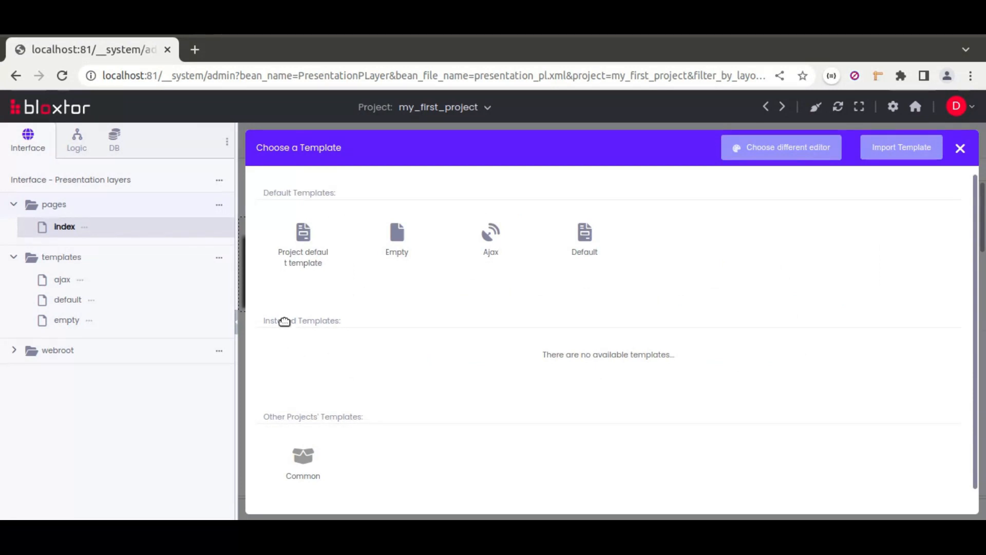
Step: Install the Bootstrap Stock Manager template from the store and apply it to the index page
click(879, 152)
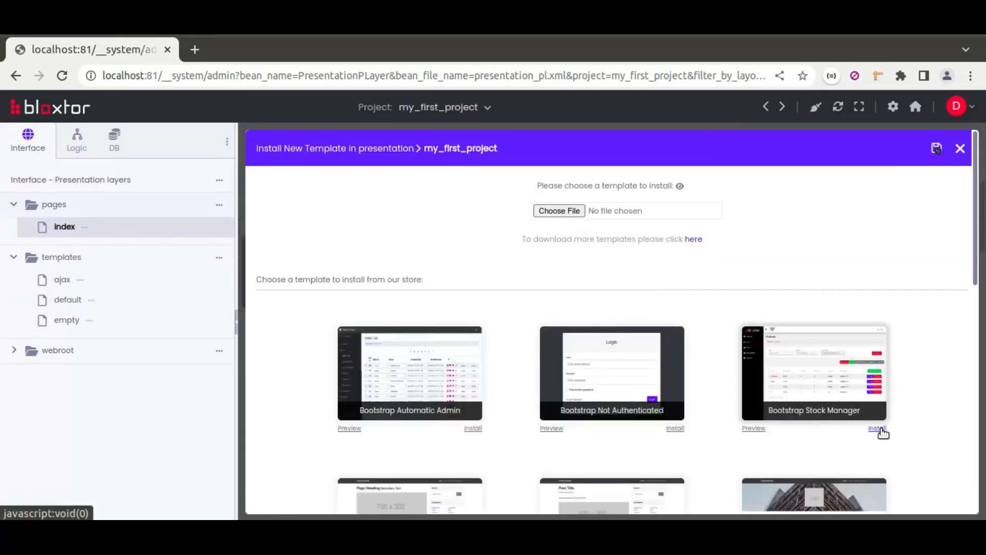
click(878, 428)
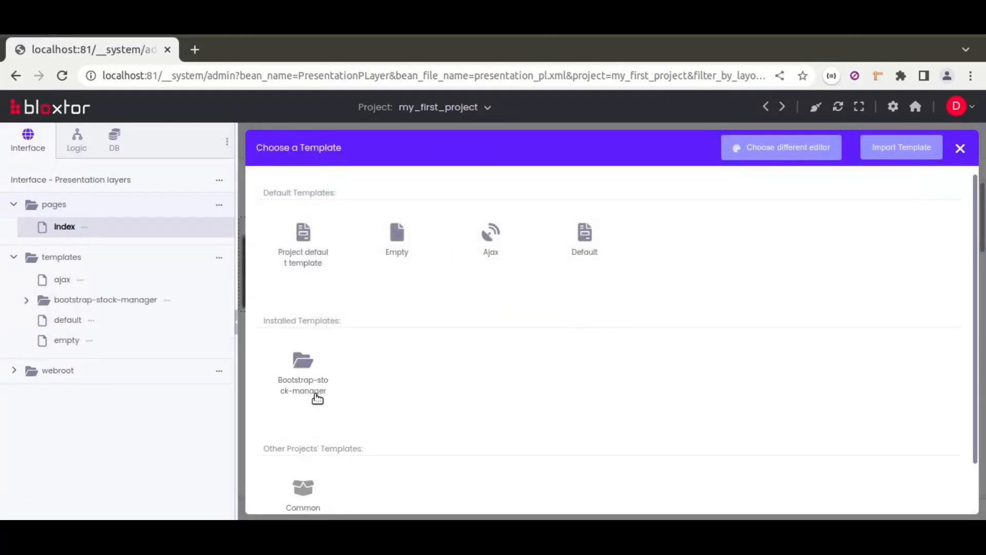
click(304, 383)
click(299, 367)
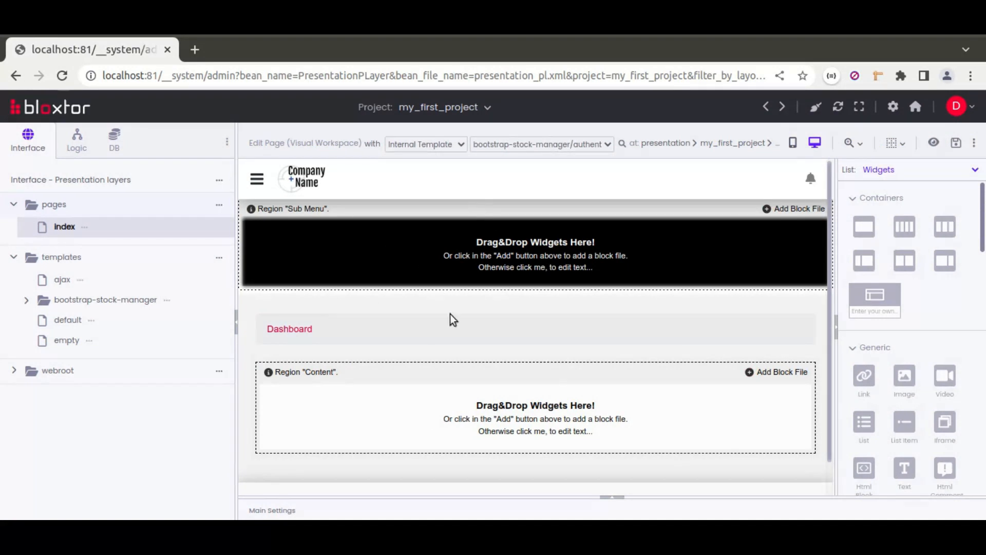
Step: Place an Html Block widget in the Content region and put a Dropdown widget inside it
click(881, 203)
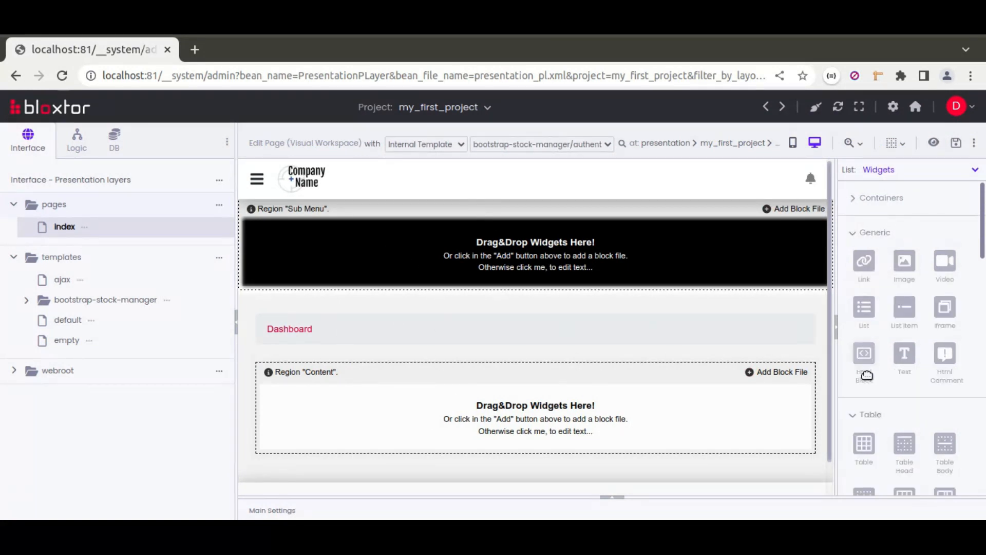
drag(803, 384, 801, 391)
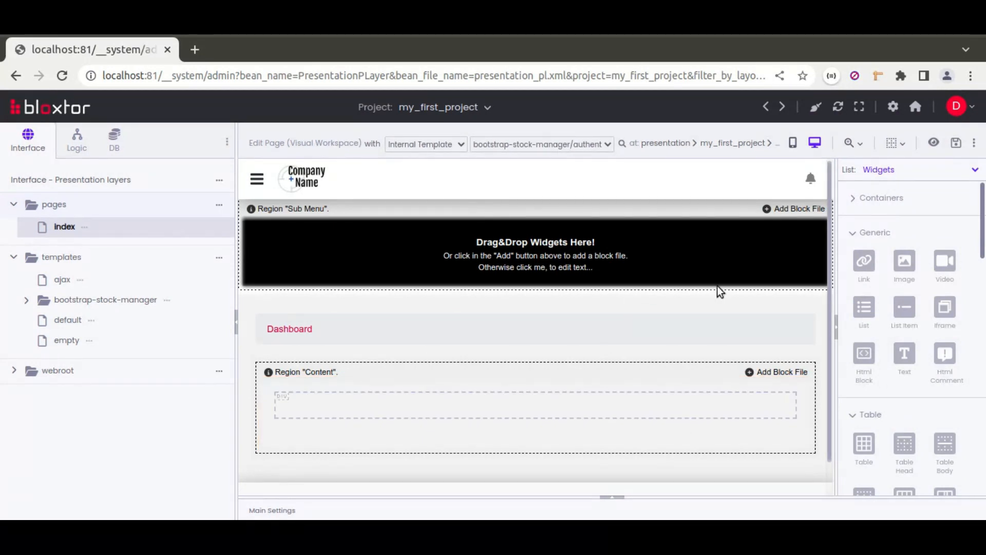
scroll(718, 290, down, 1)
scroll(873, 329, down, 2)
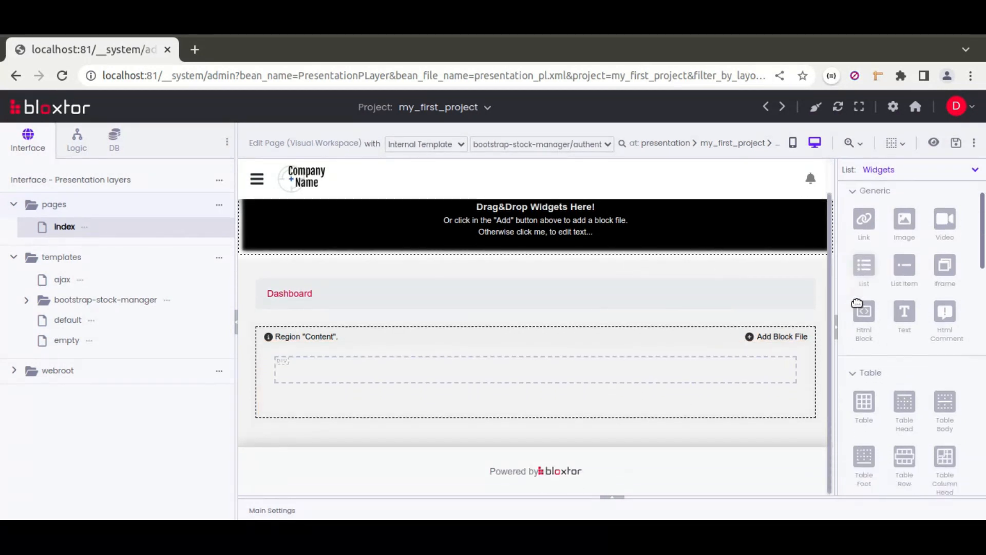
click(871, 346)
scroll(883, 346, down, 1)
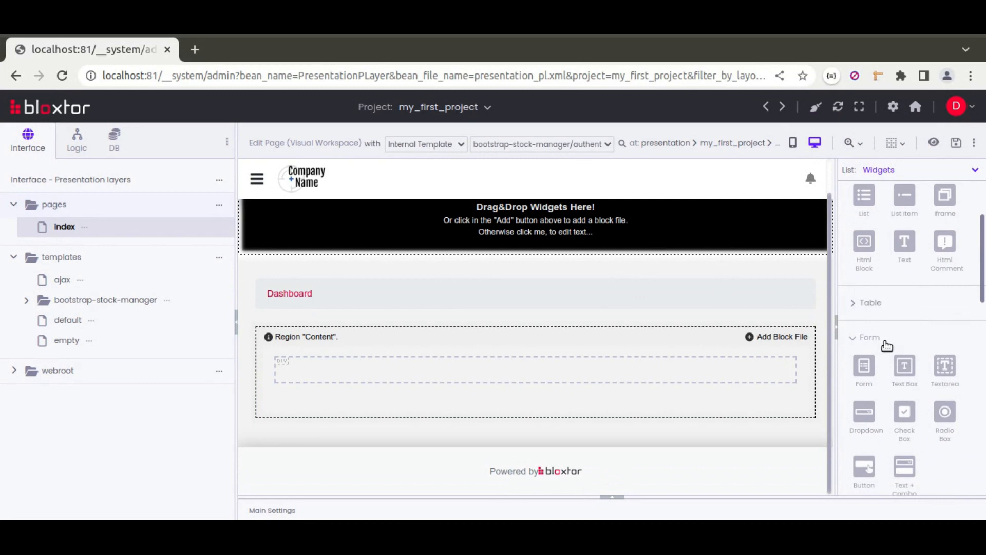
drag(834, 341, 742, 298)
scroll(822, 311, up, 2)
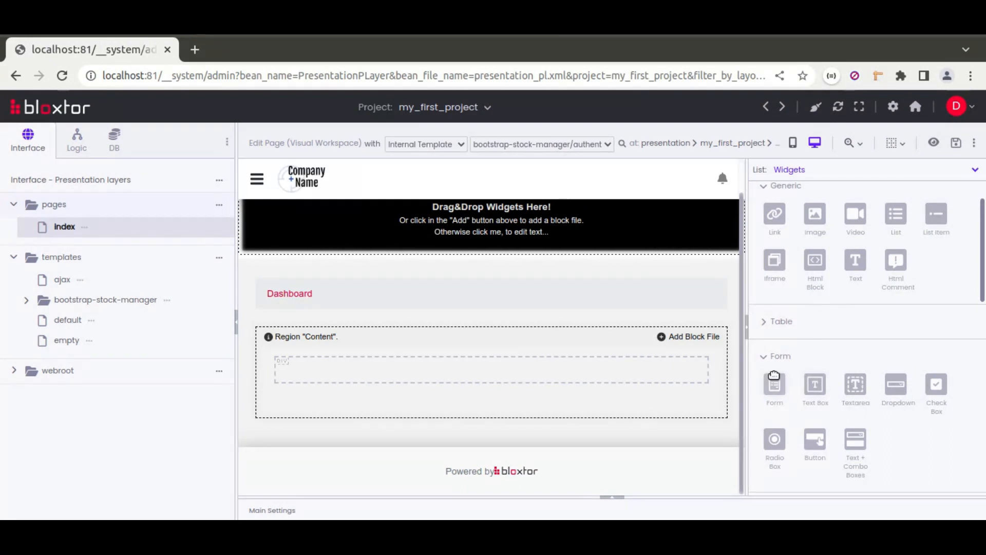
drag(896, 386, 626, 369)
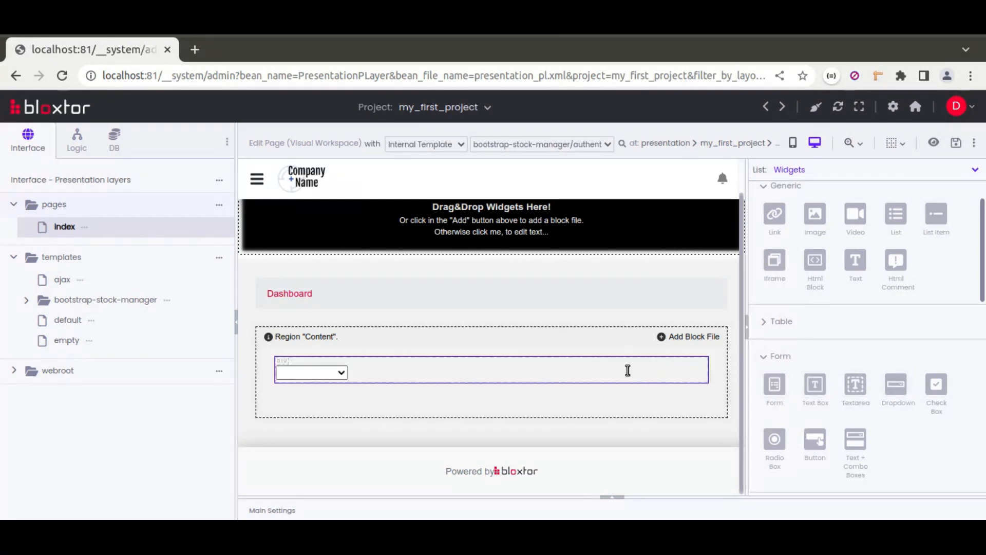
Step: Add the class form-select to the Dropdown widget in the Content region
click(308, 374)
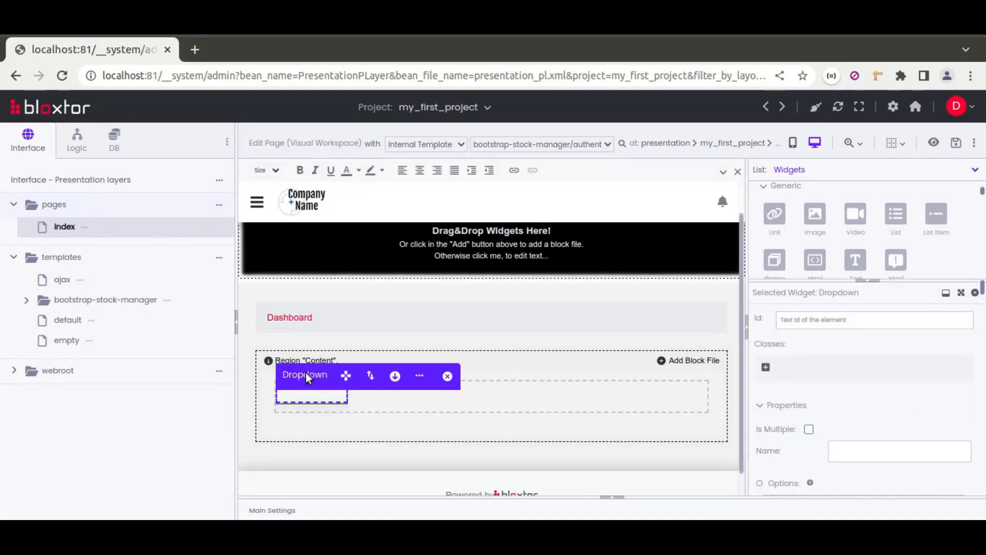
click(766, 368)
text(form-select)
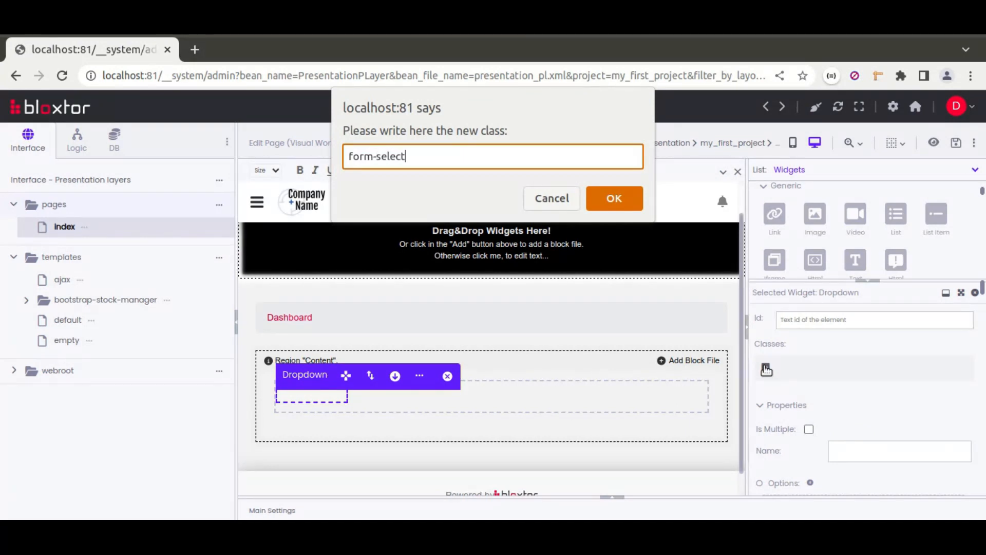
key(Return)
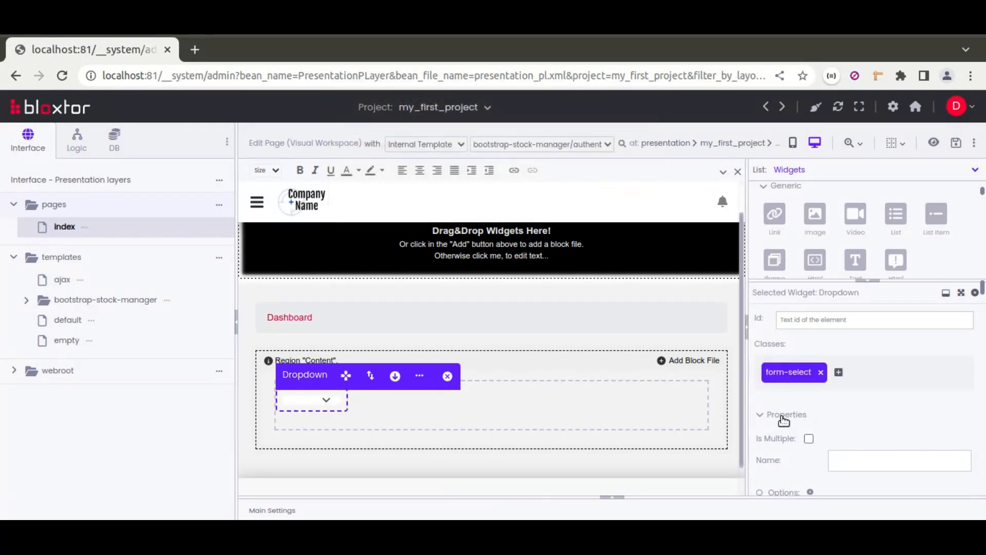
Step: Clear the Dropdown's width and height so both dimensions are auto
scroll(783, 419, down, 3)
scroll(783, 419, down, 5)
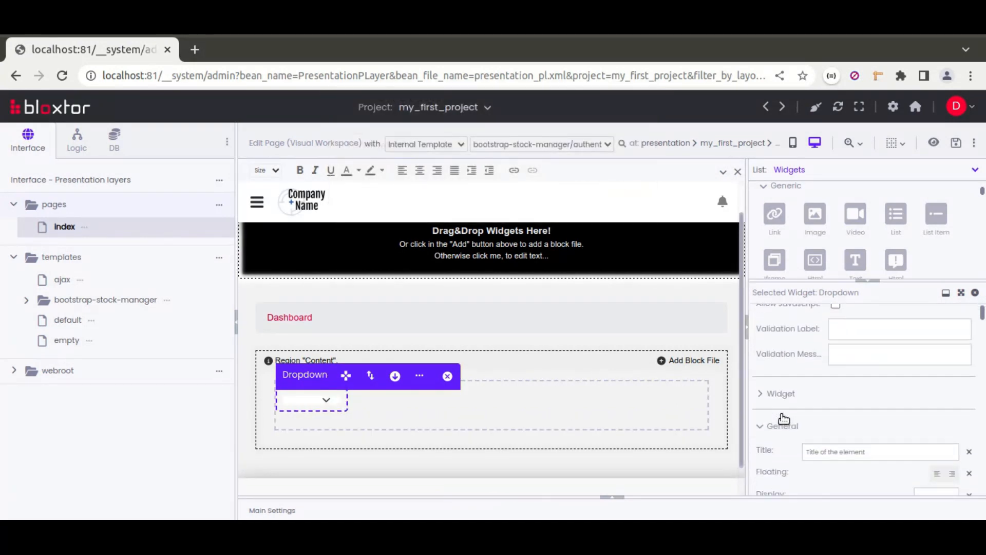
click(775, 434)
scroll(775, 430, down, 3)
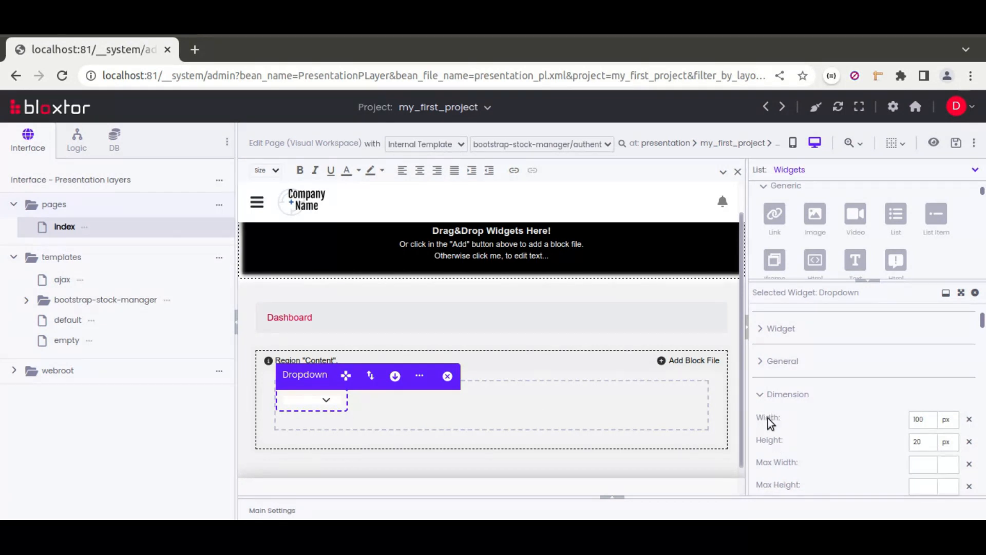
click(969, 419)
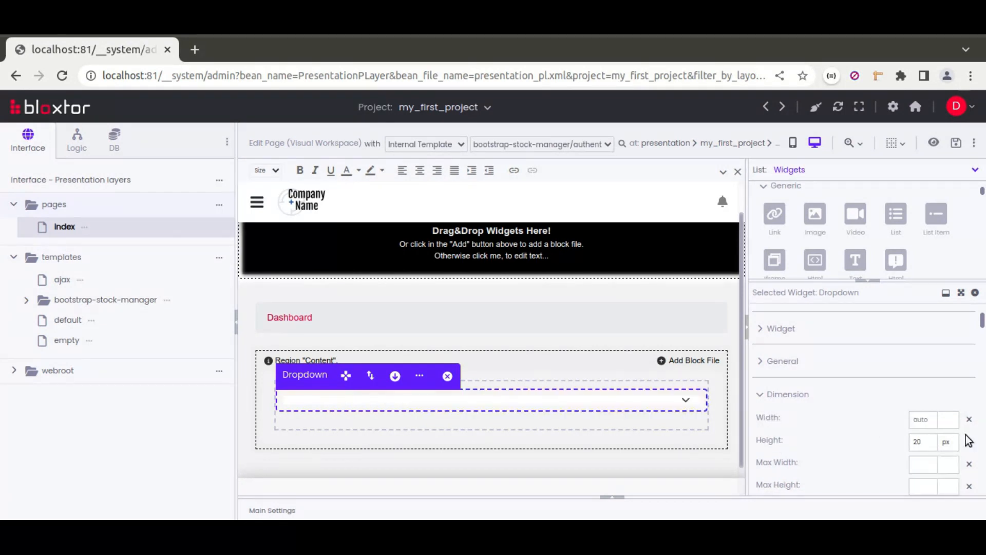
click(971, 443)
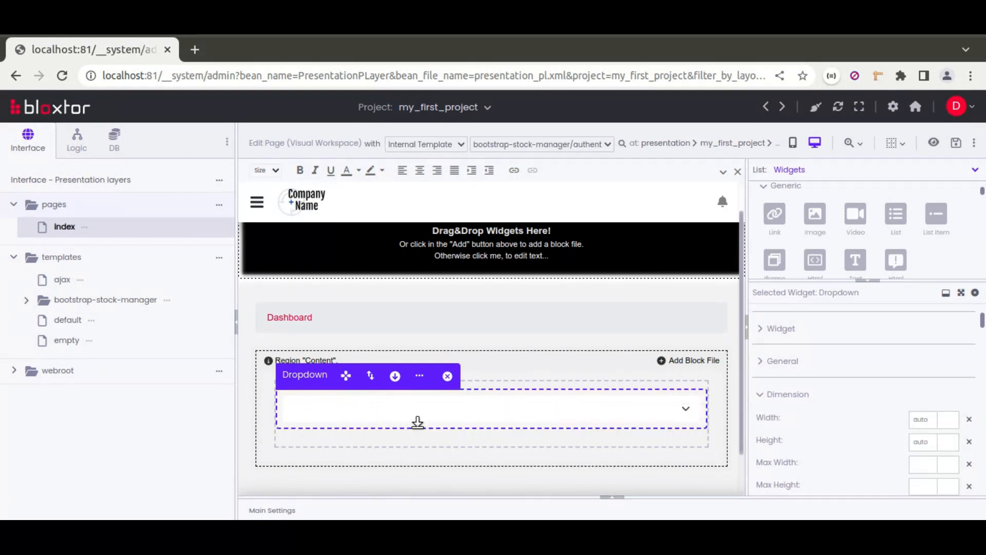
Step: Expand the Dropdown's widget resource settings down to its Load Resources options
scroll(787, 433, up, 5)
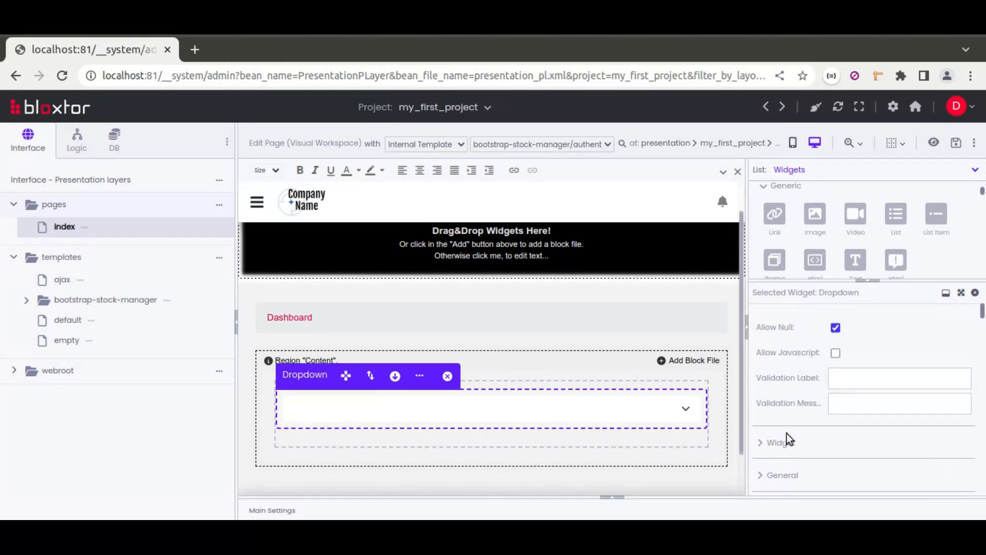
scroll(787, 433, down, 5)
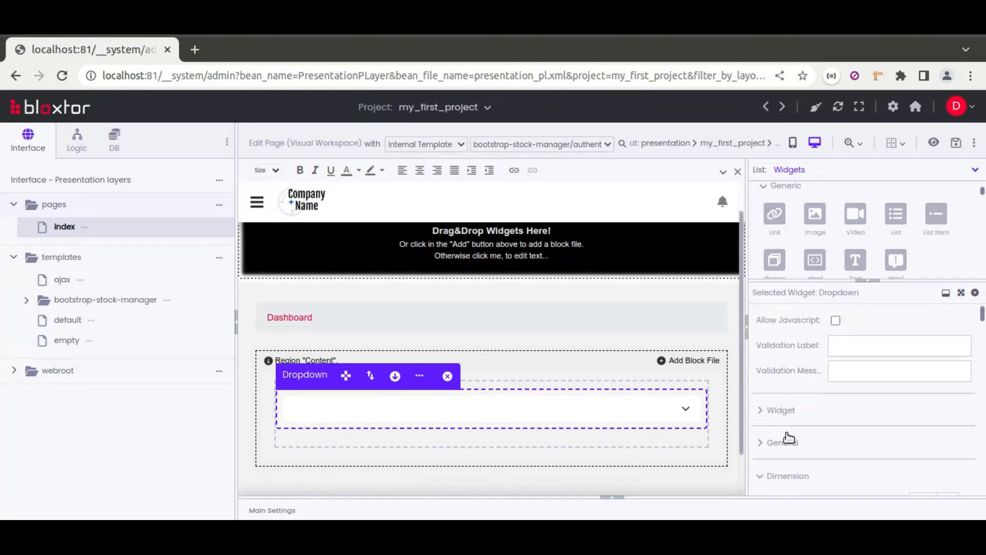
click(781, 410)
scroll(778, 412, down, 2)
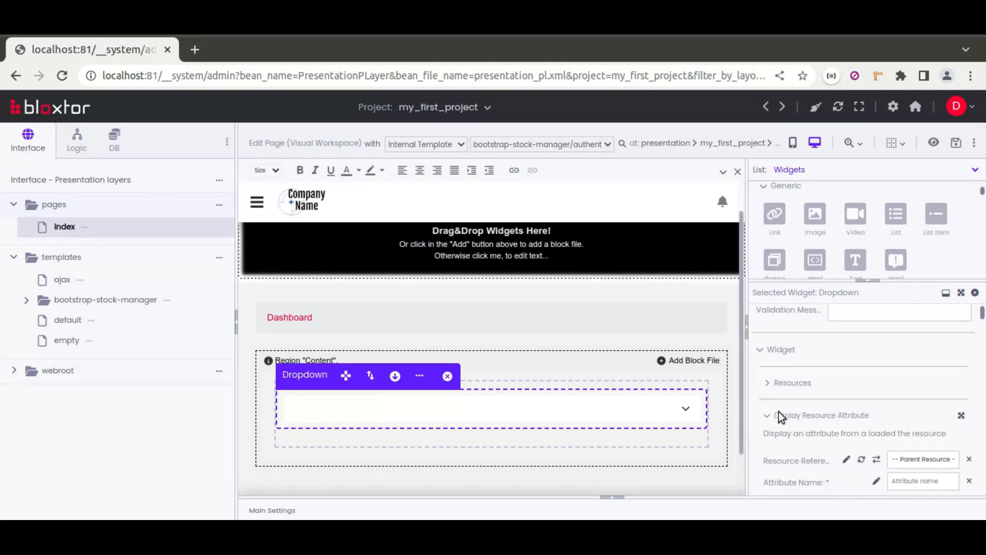
click(775, 355)
click(804, 390)
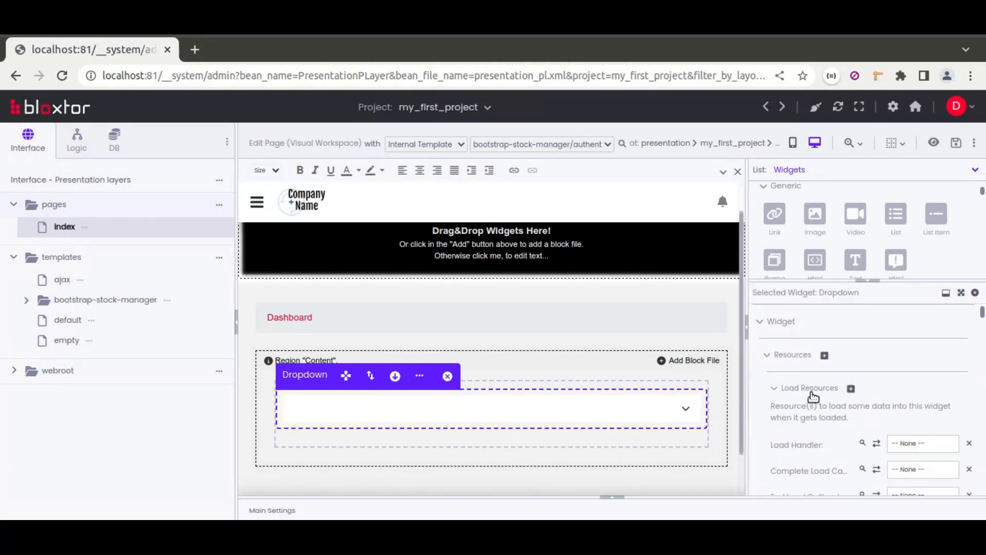
scroll(810, 393, down, 2)
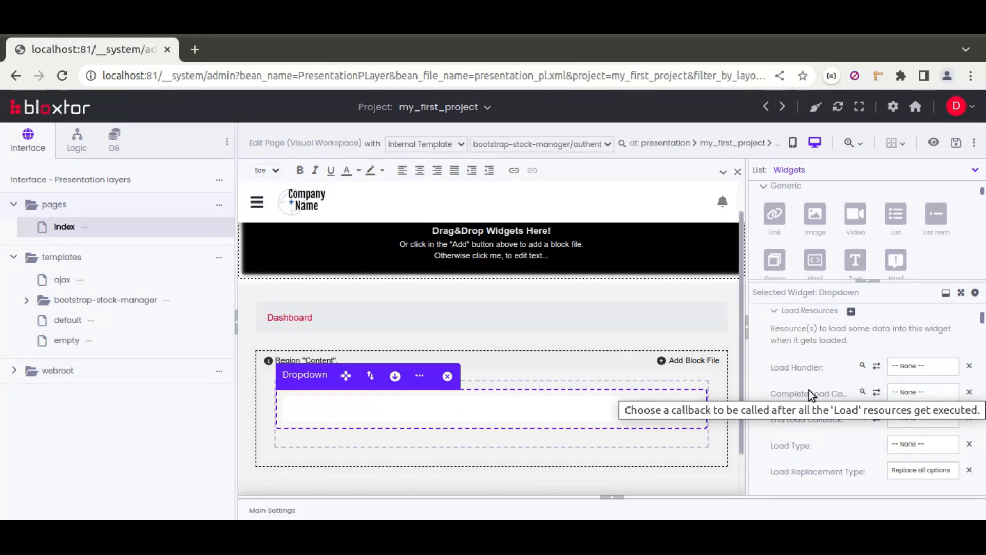
scroll(809, 390, down, 1)
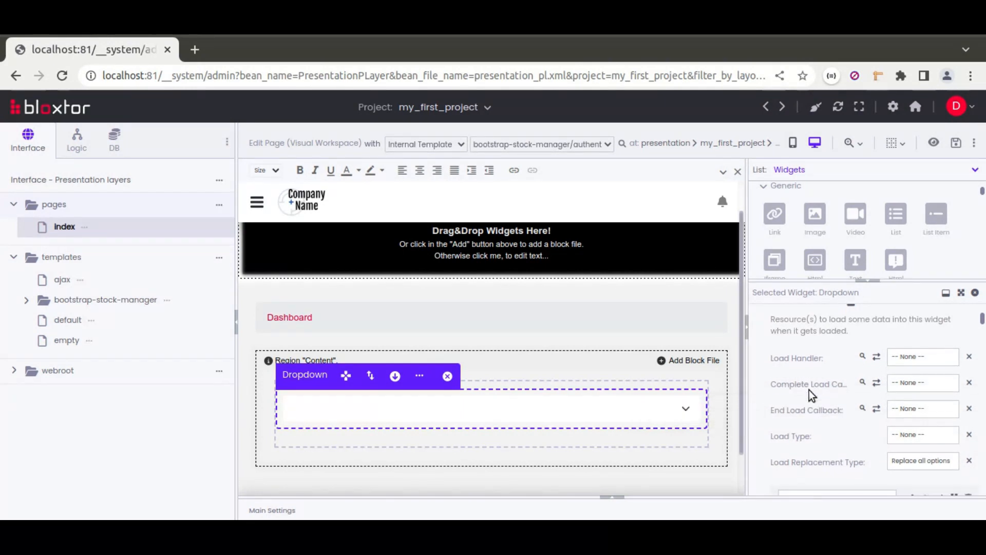
scroll(855, 424, down, 1)
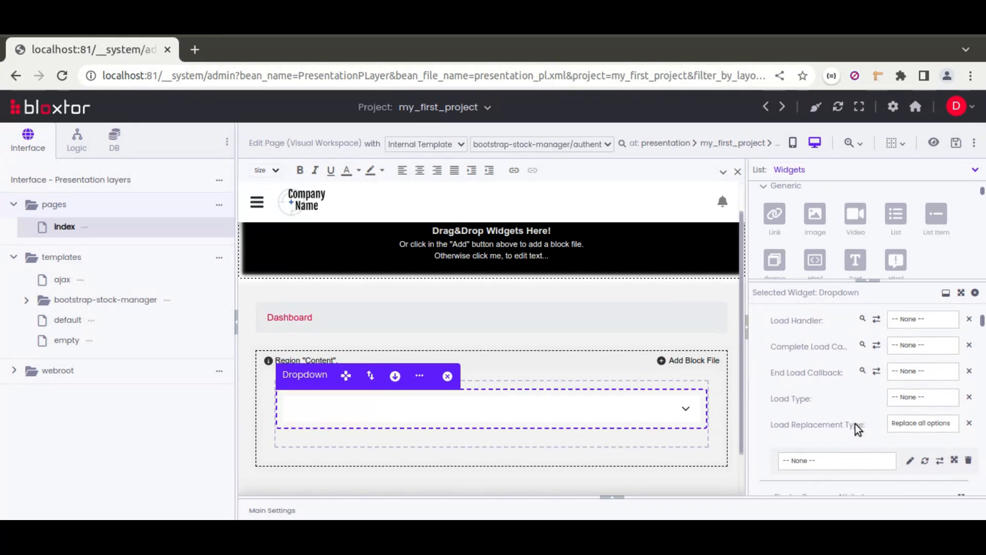
Step: Create the Dropdown's load resource from the DB table school with the query type Get Options
click(911, 463)
click(602, 294)
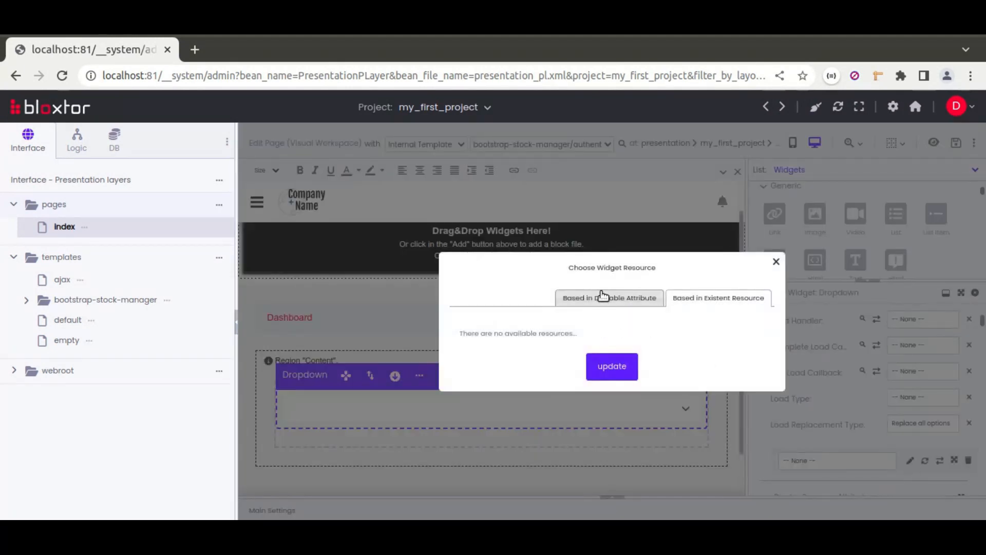
click(547, 306)
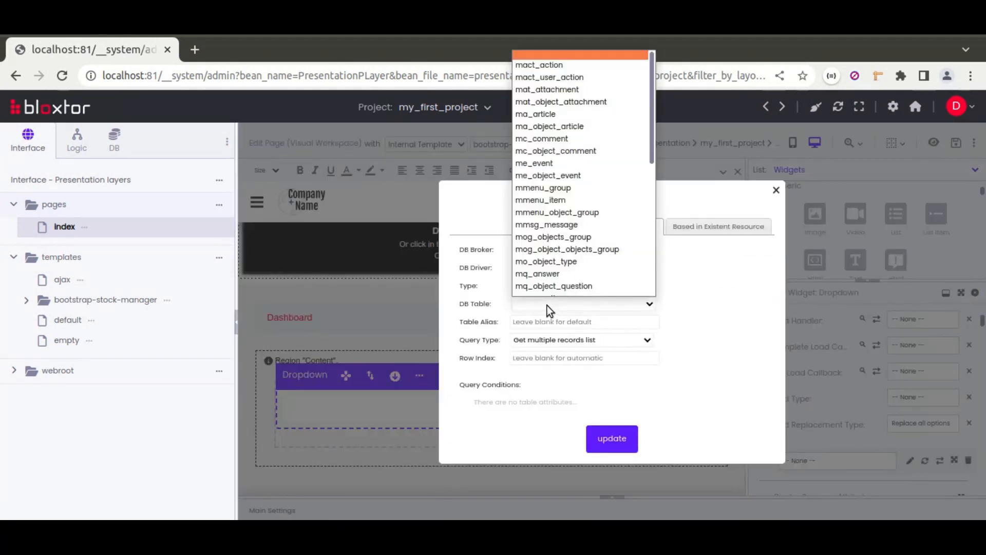
scroll(562, 244, down, 5)
click(561, 267)
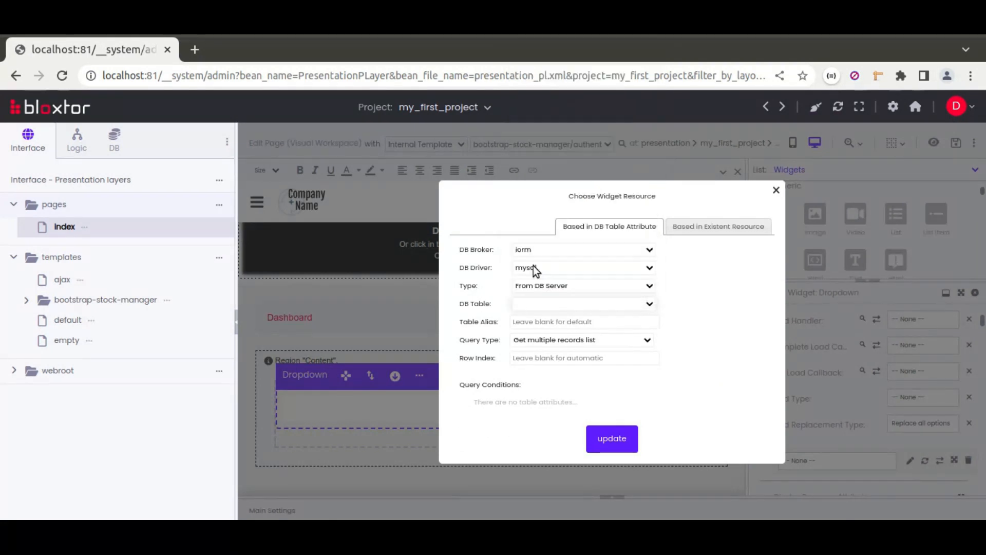
click(545, 331)
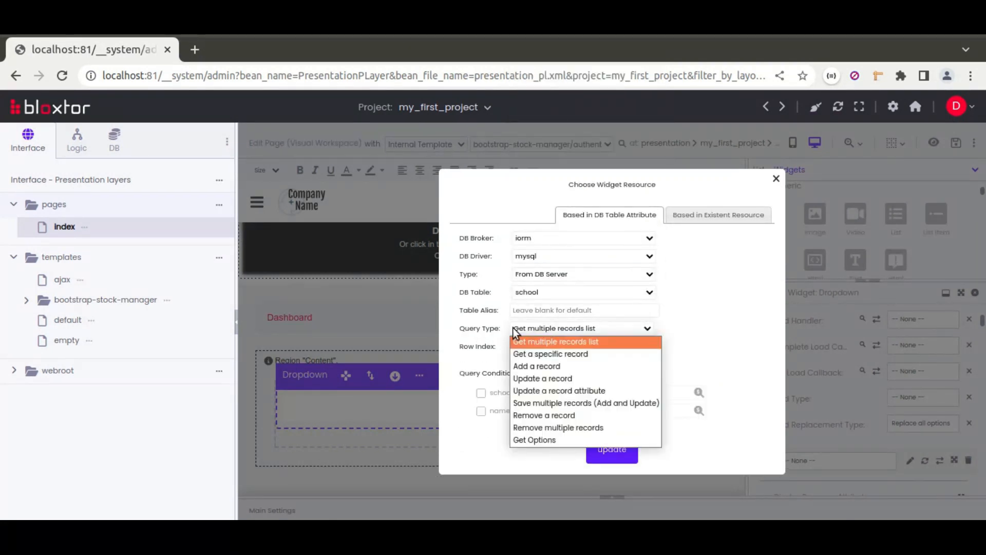
click(537, 439)
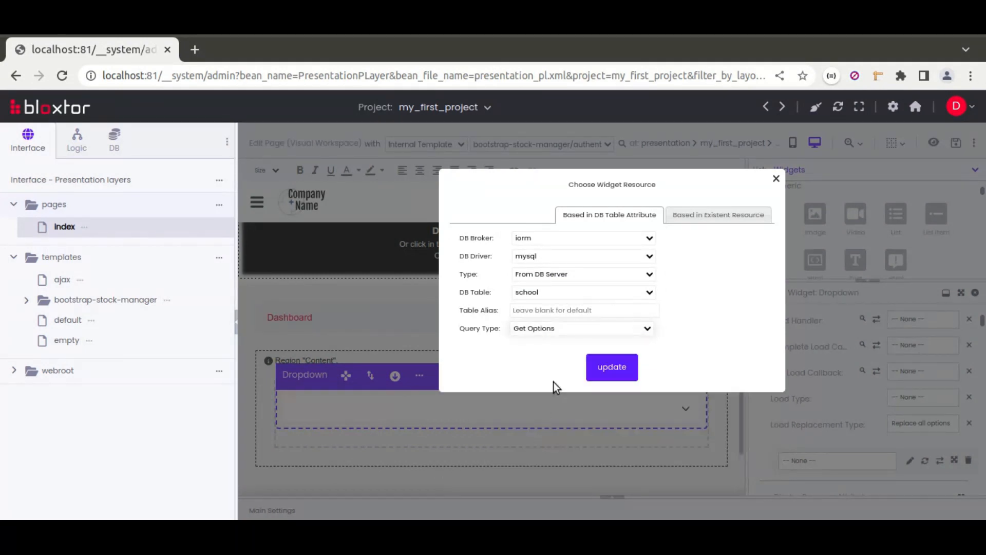
click(602, 368)
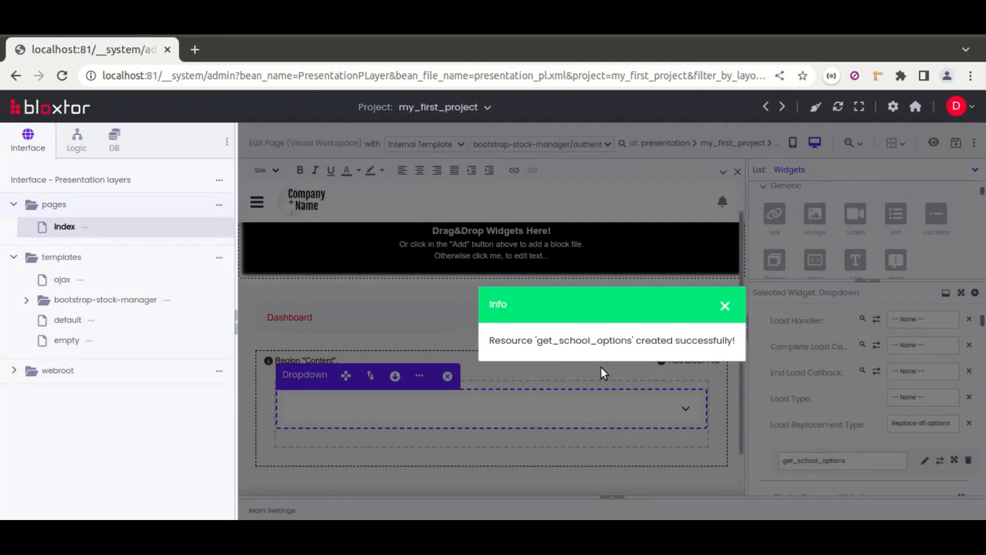
click(476, 441)
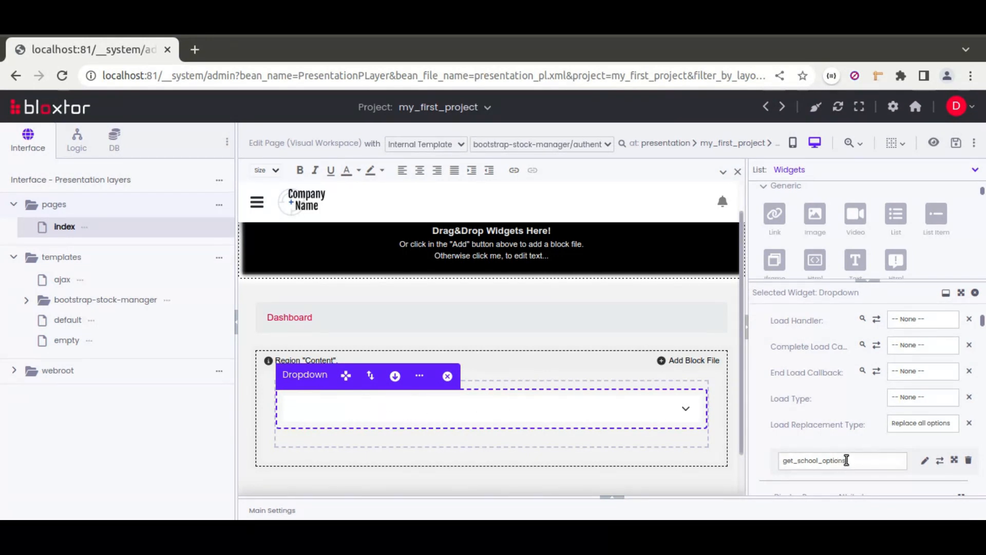
Step: Examine the get_school_options action group and its method call in the page's main settings
click(618, 501)
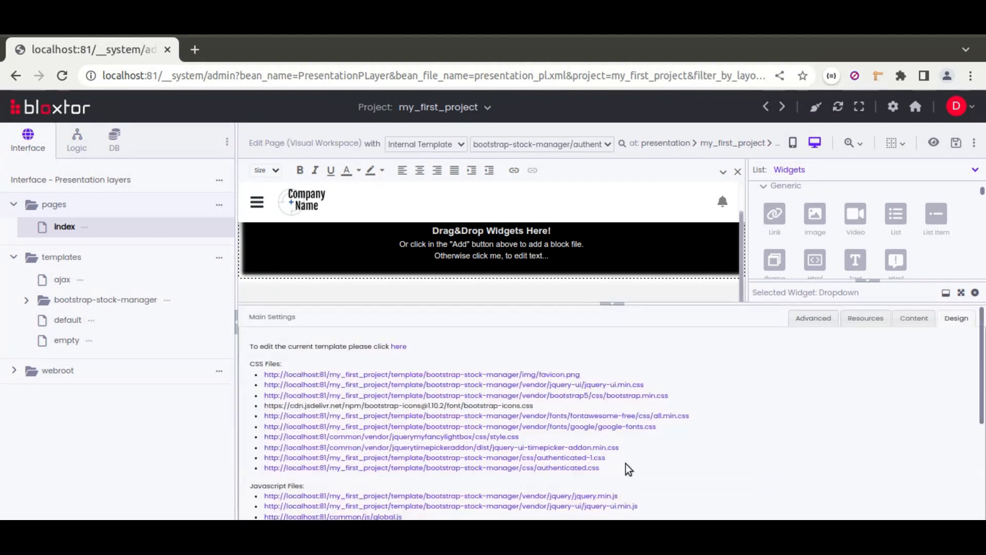
click(847, 319)
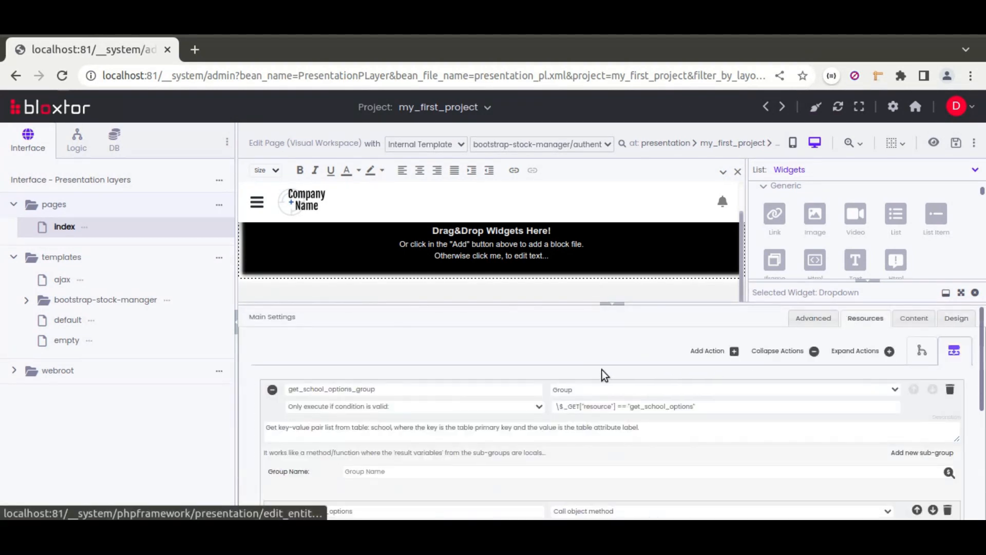
scroll(359, 427, down, 1)
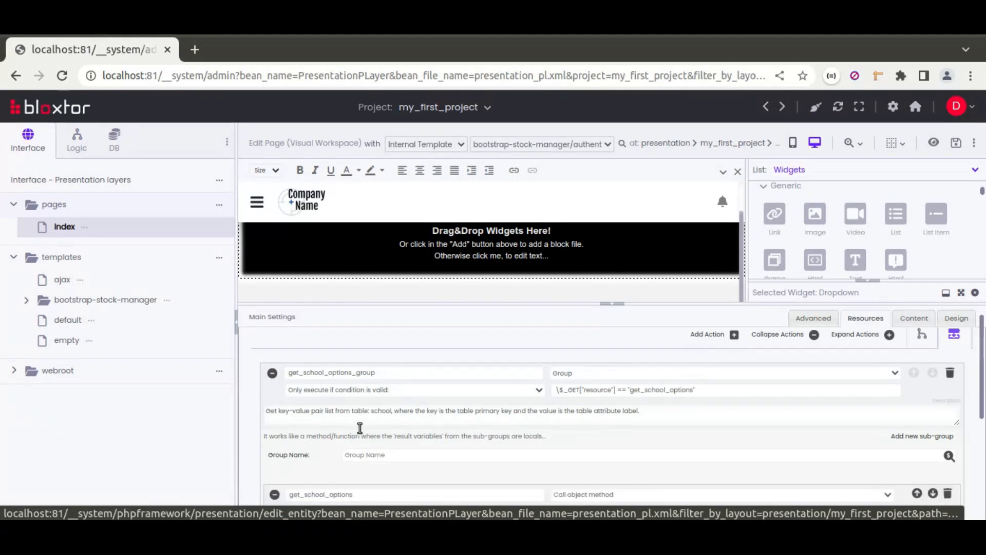
scroll(360, 428, down, 3)
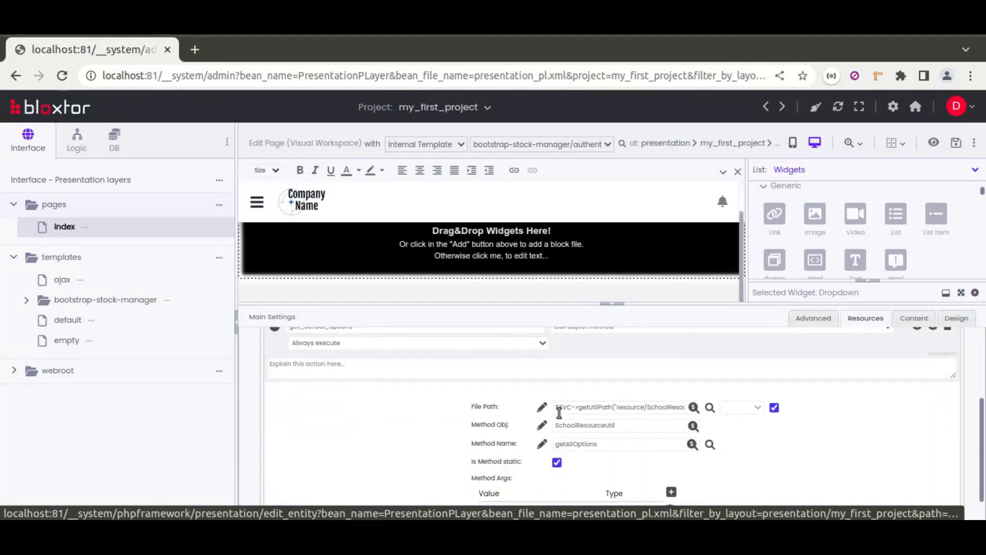
click(618, 305)
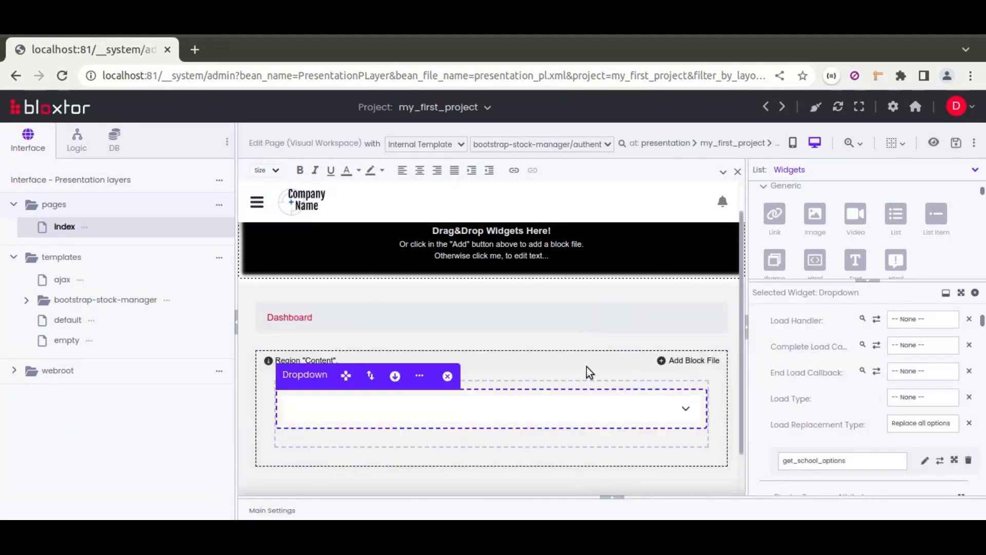
Step: Set the Dropdown's load type to On page load and its load handler to loadFieldResource, and save the page
click(926, 400)
click(905, 421)
click(901, 327)
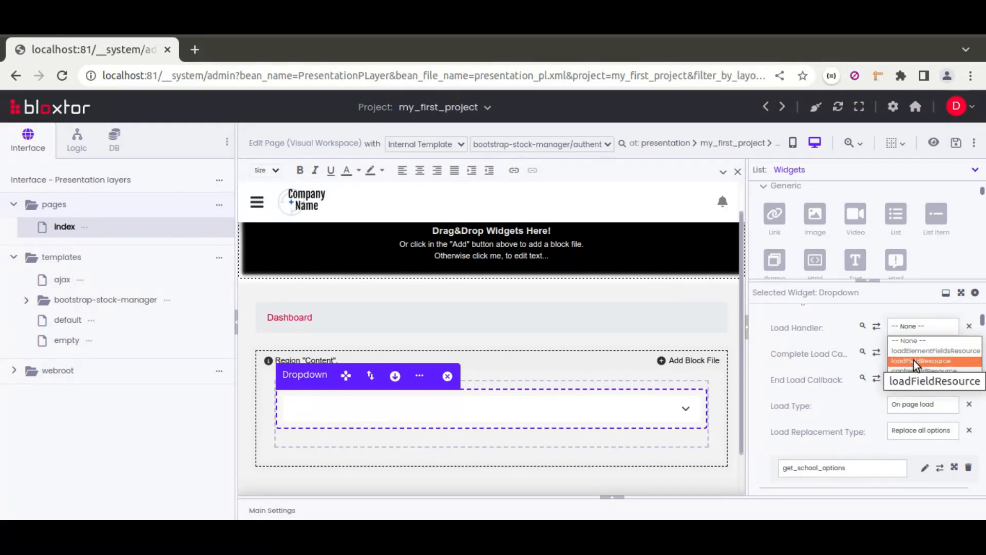
click(914, 362)
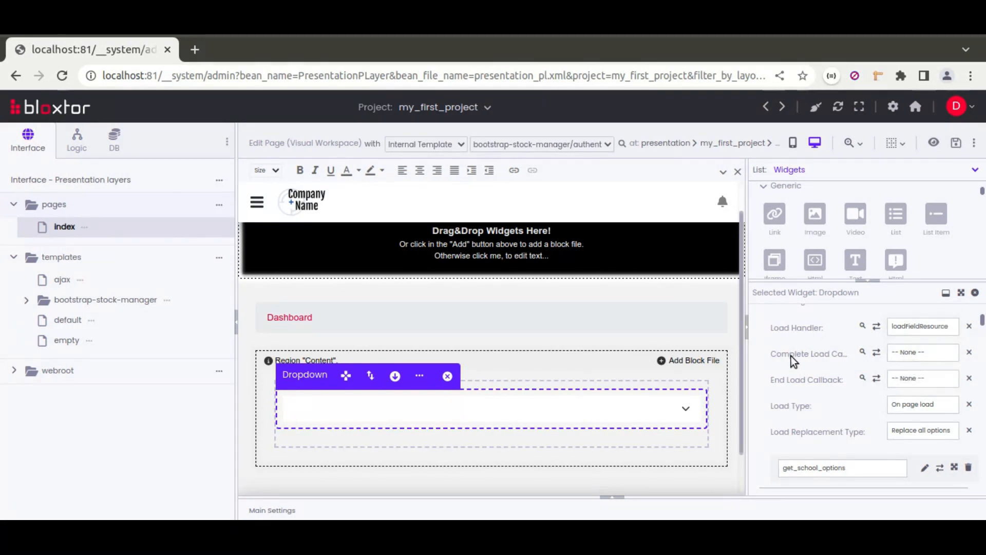
click(956, 145)
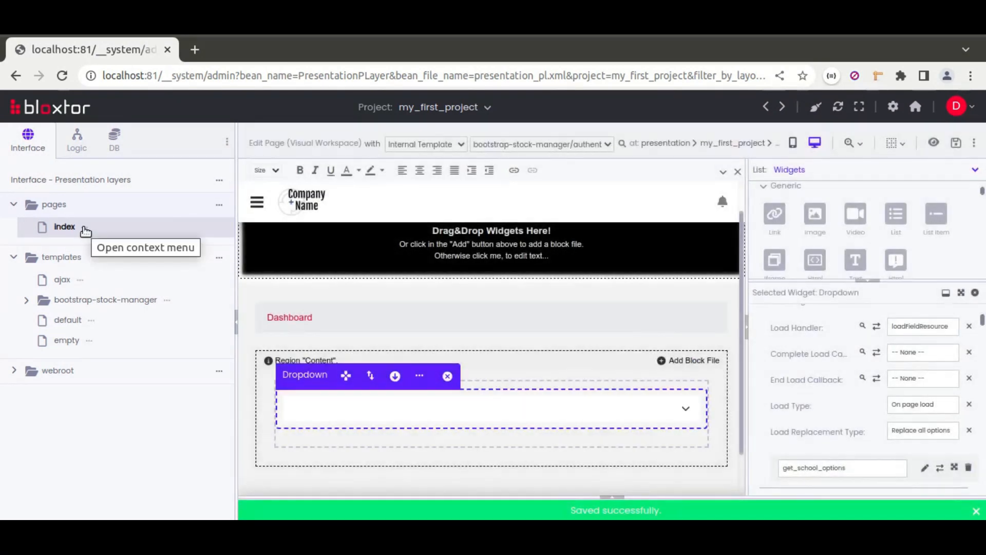
Step: Preview the index page and try the dropdown by choosing Rainha, ESPAV and New school in turn
click(84, 227)
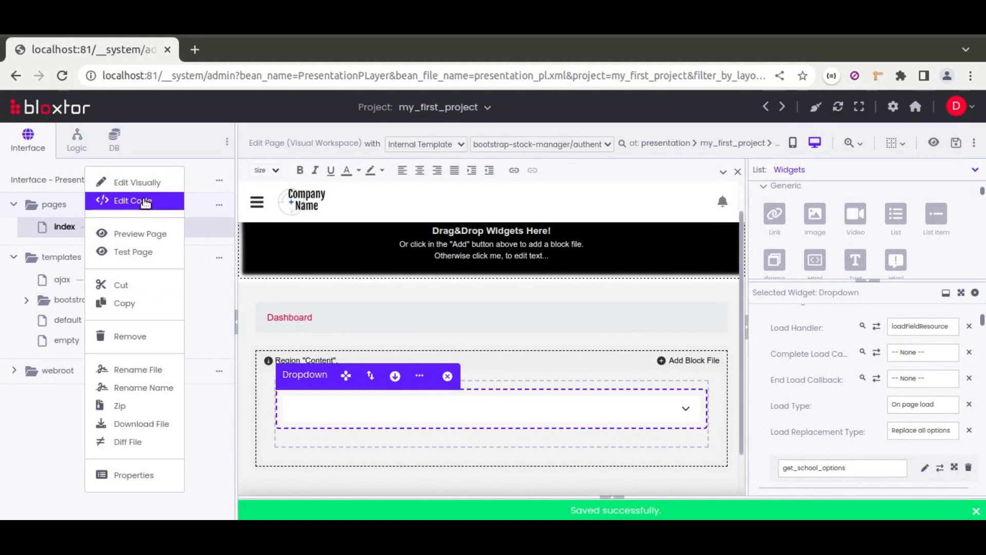
click(134, 232)
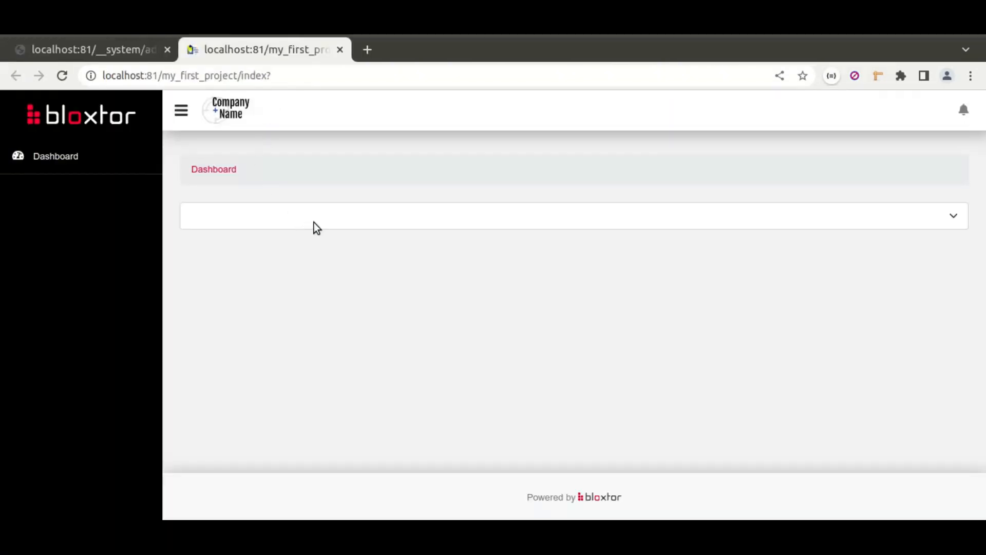
click(315, 224)
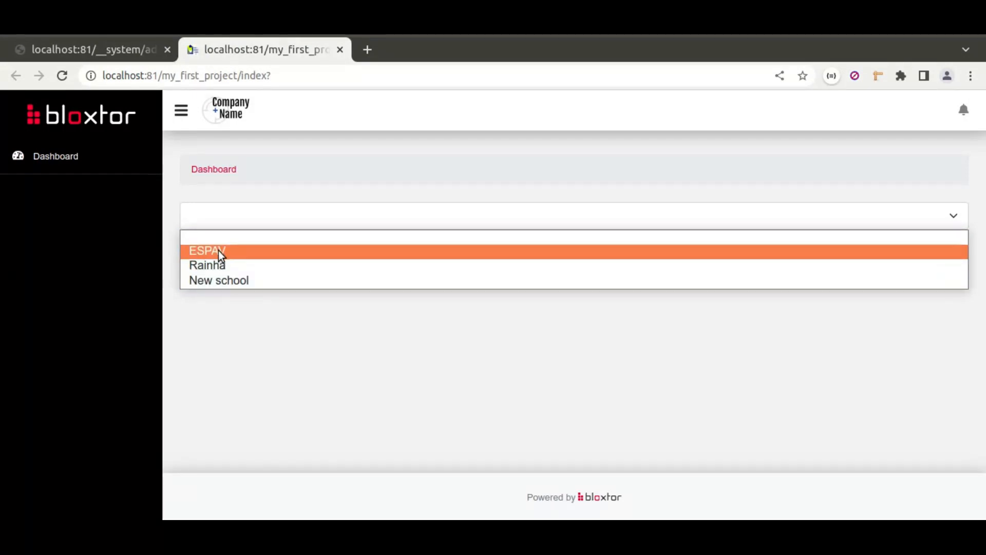
click(217, 267)
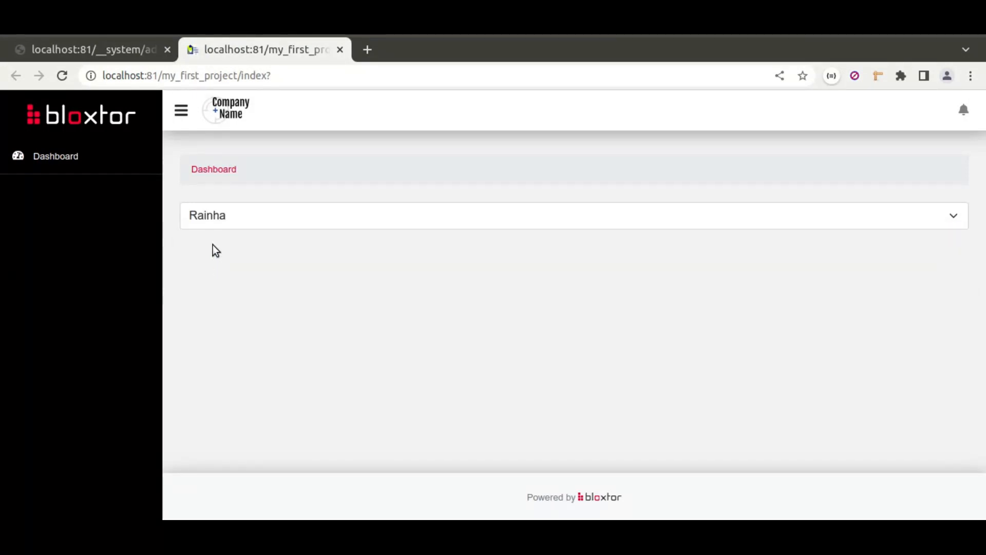
click(214, 218)
click(214, 250)
click(213, 220)
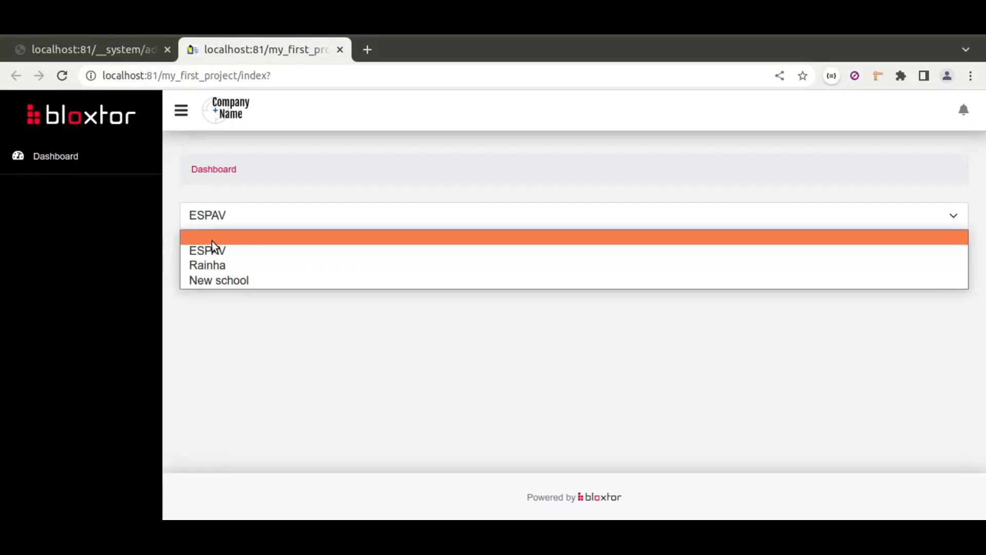
click(211, 282)
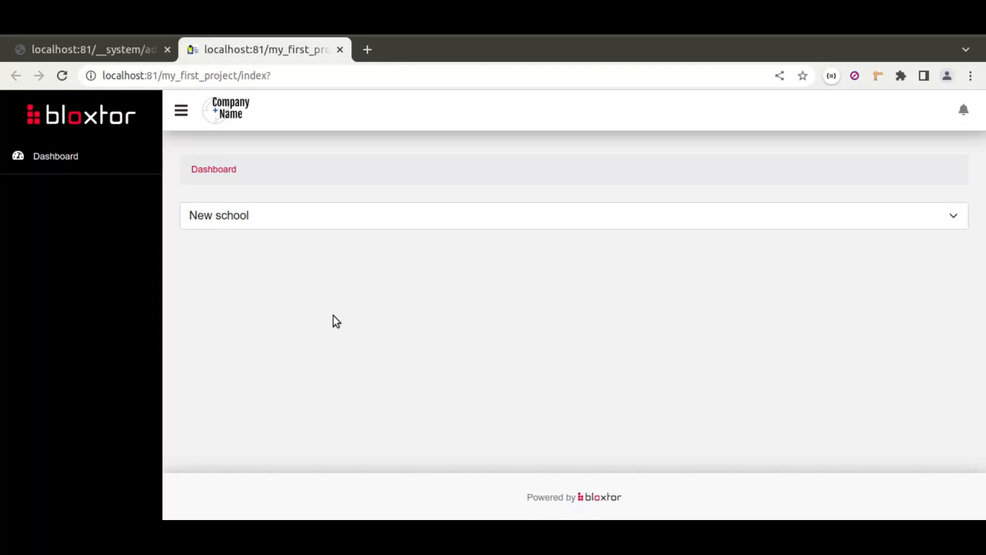
Step: Return to the page editor, add a second Html Block below the dropdown's block, and place a Form widget inside it
click(72, 47)
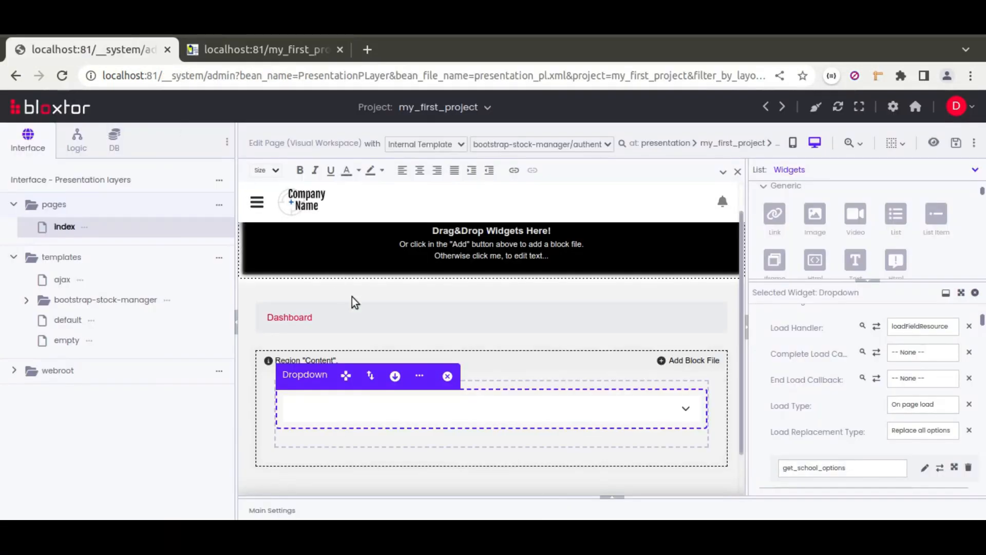
scroll(563, 320, down, 1)
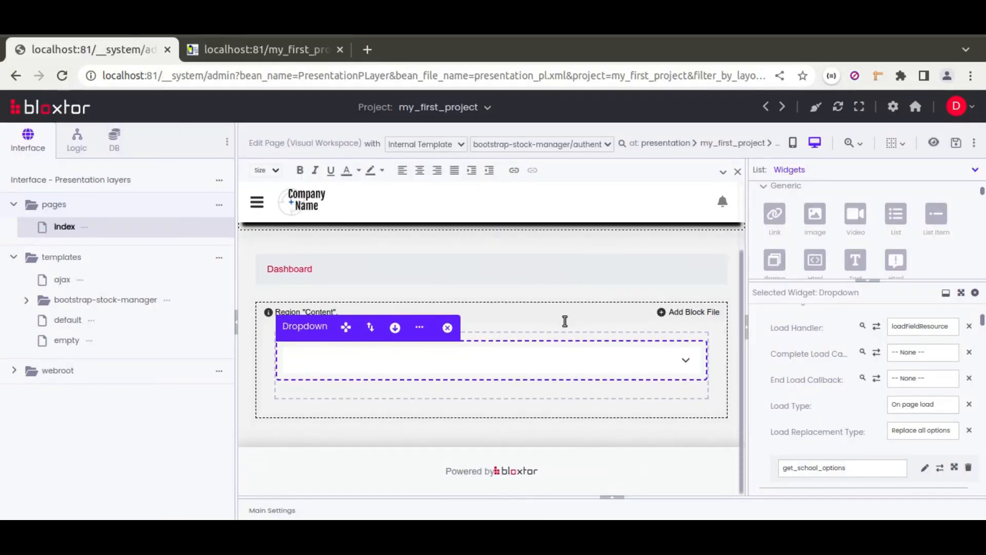
drag(867, 279, 868, 283)
click(867, 287)
drag(815, 261, 559, 417)
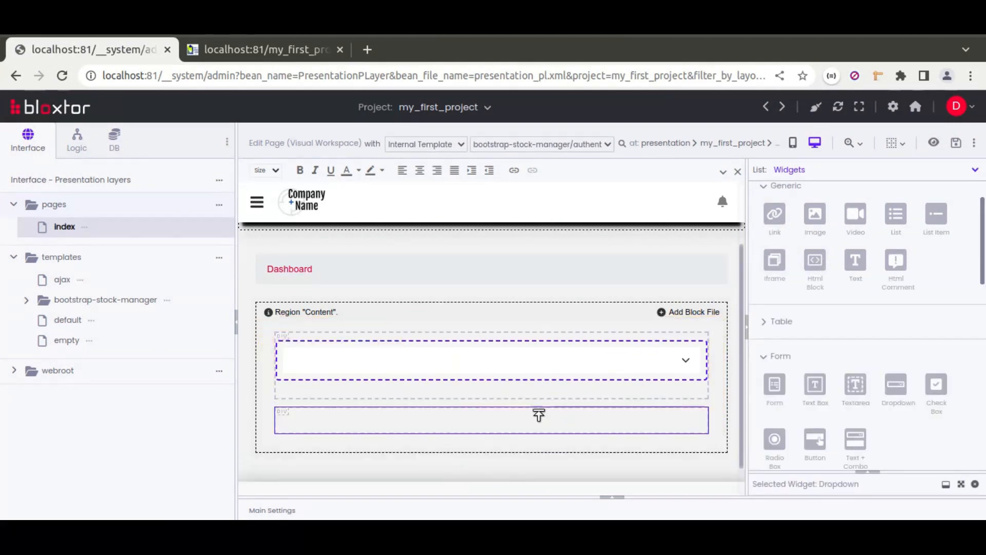
drag(770, 385, 612, 413)
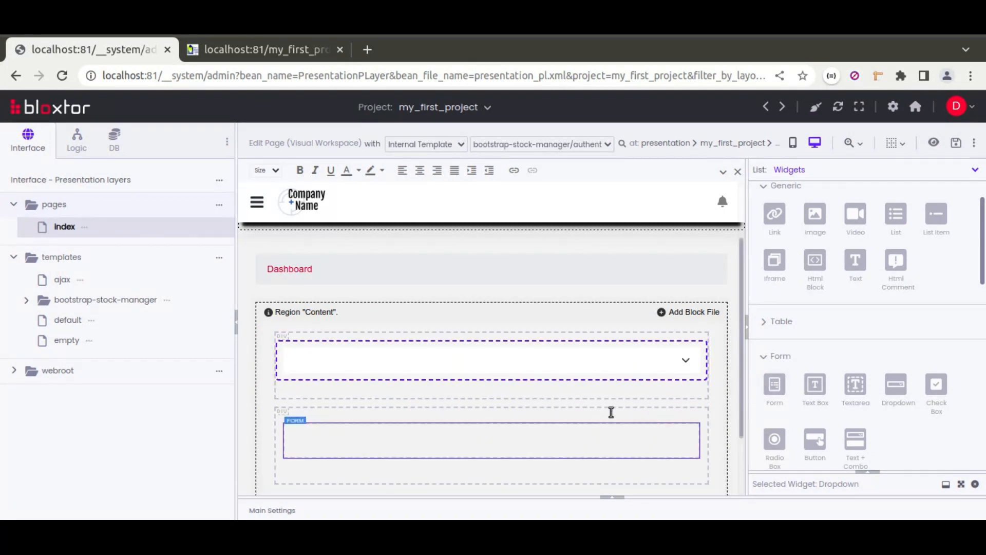
Step: Give the Form a load resource based on the school table with the query type Get a specific record
scroll(579, 433, down, 3)
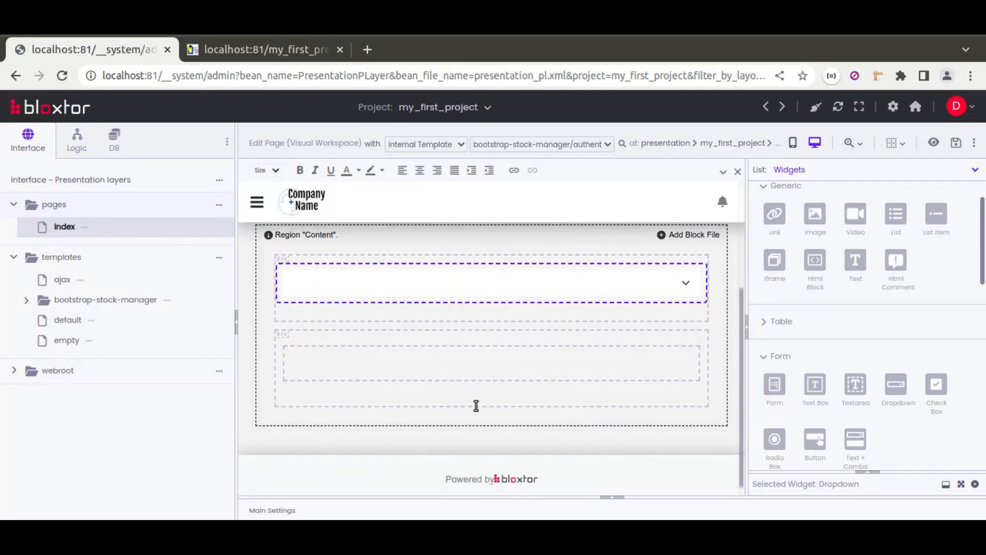
click(424, 362)
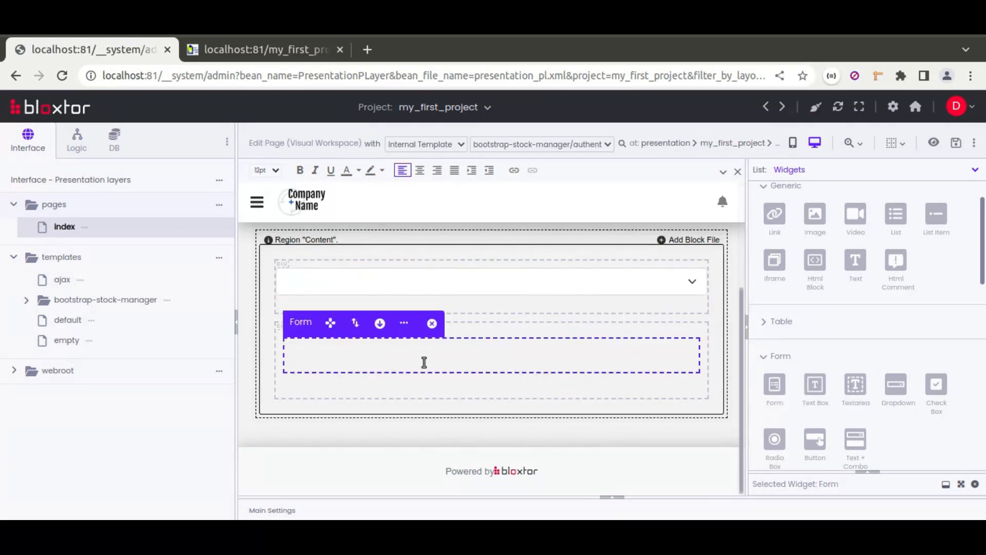
click(866, 471)
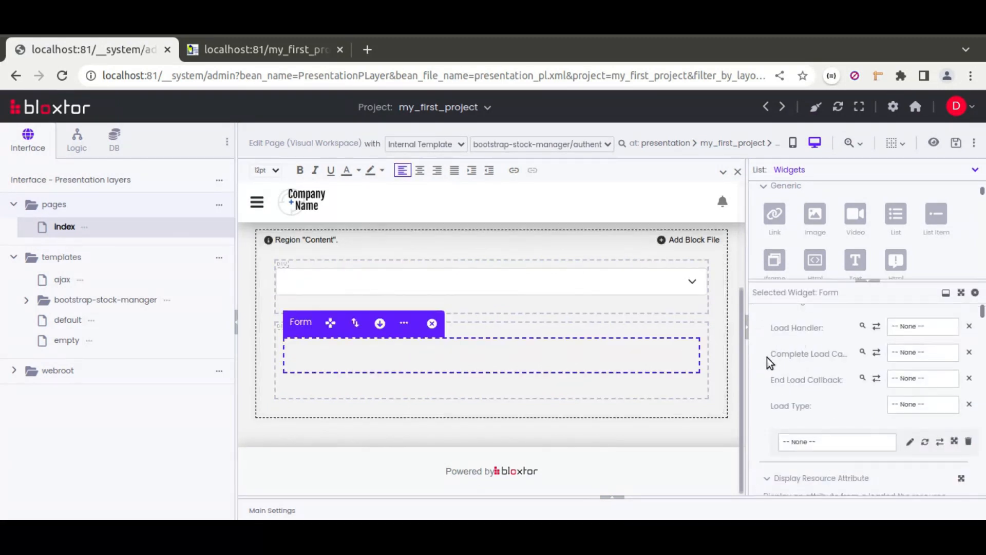
scroll(767, 356, up, 3)
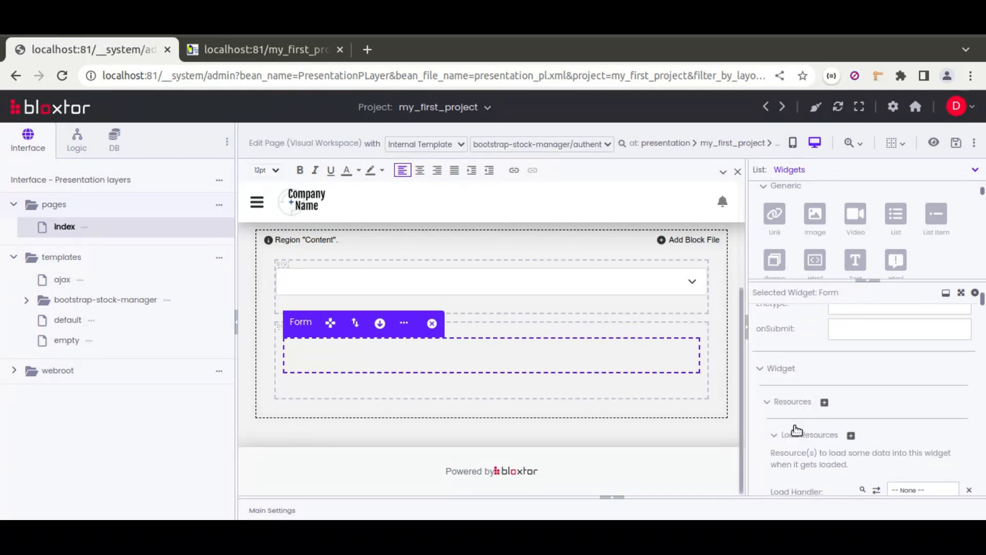
scroll(775, 437, down, 3)
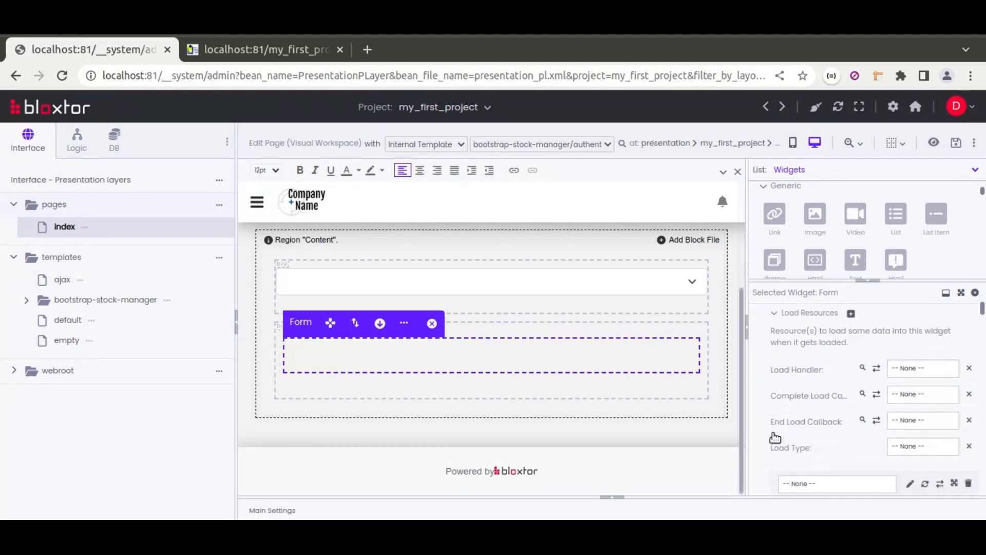
click(909, 431)
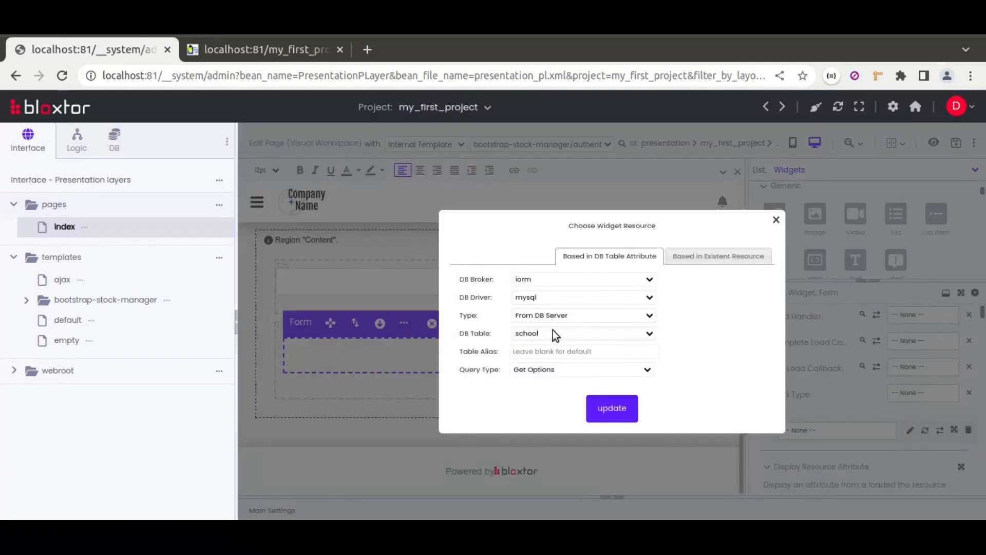
click(538, 371)
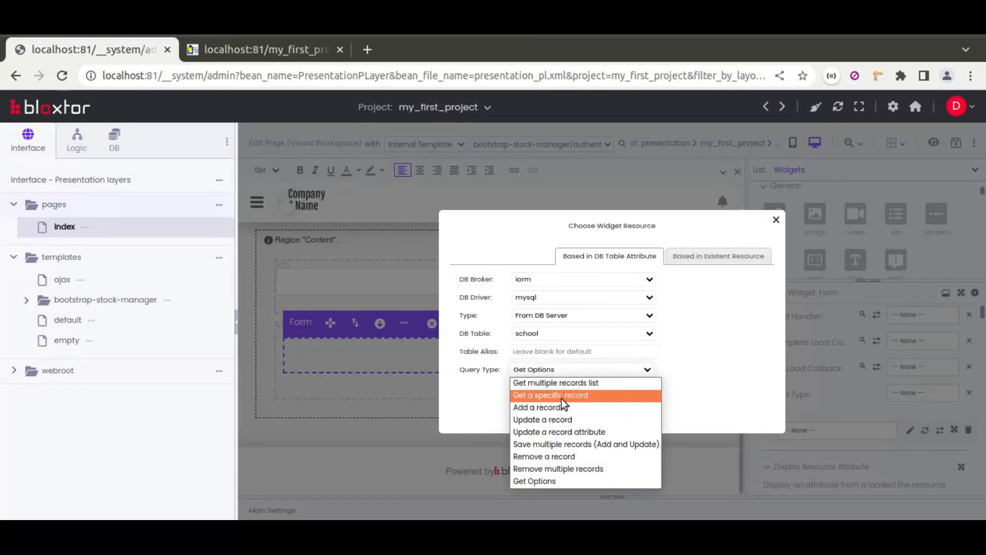
click(575, 396)
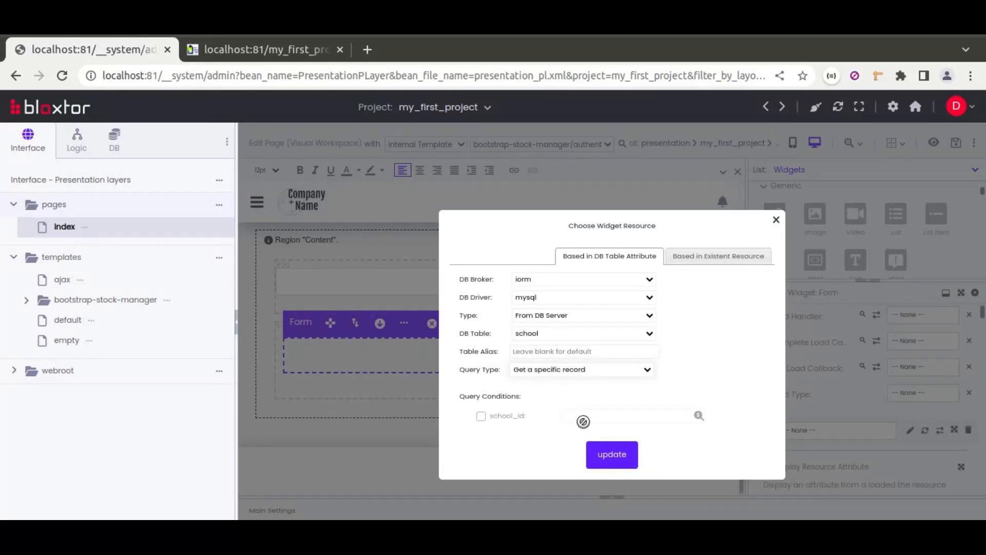
click(618, 457)
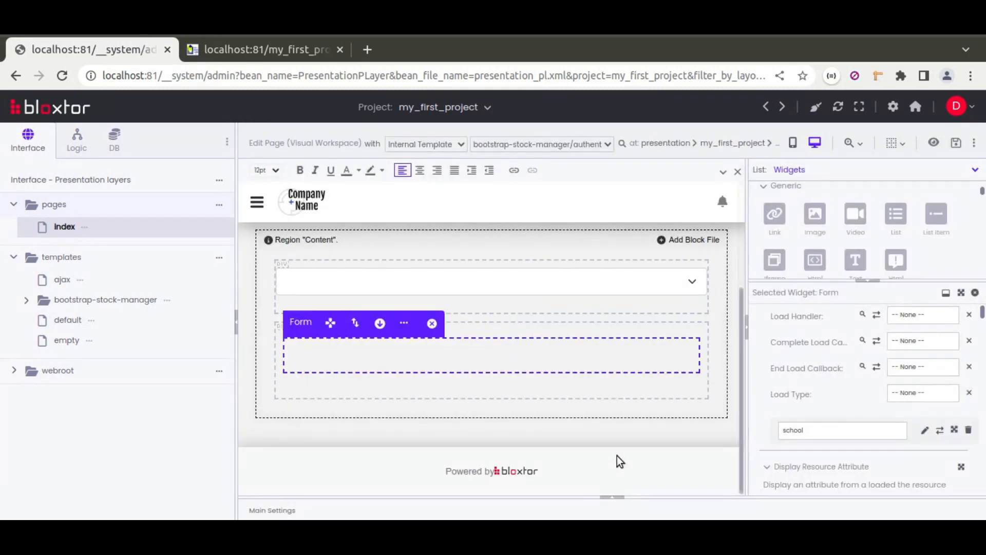
Step: Set the Form's load type to When parent draws item and its load handler to loadFormResource
click(909, 391)
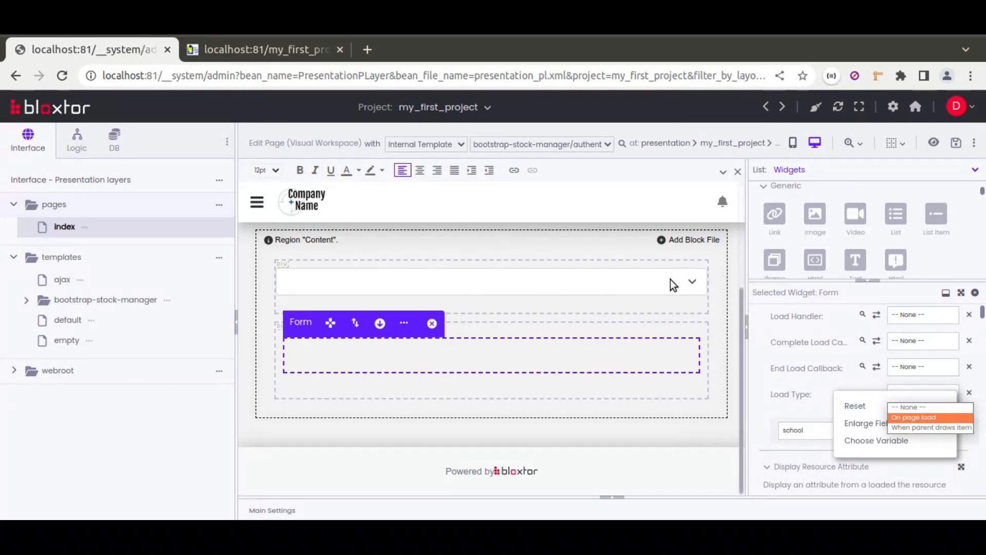
click(901, 428)
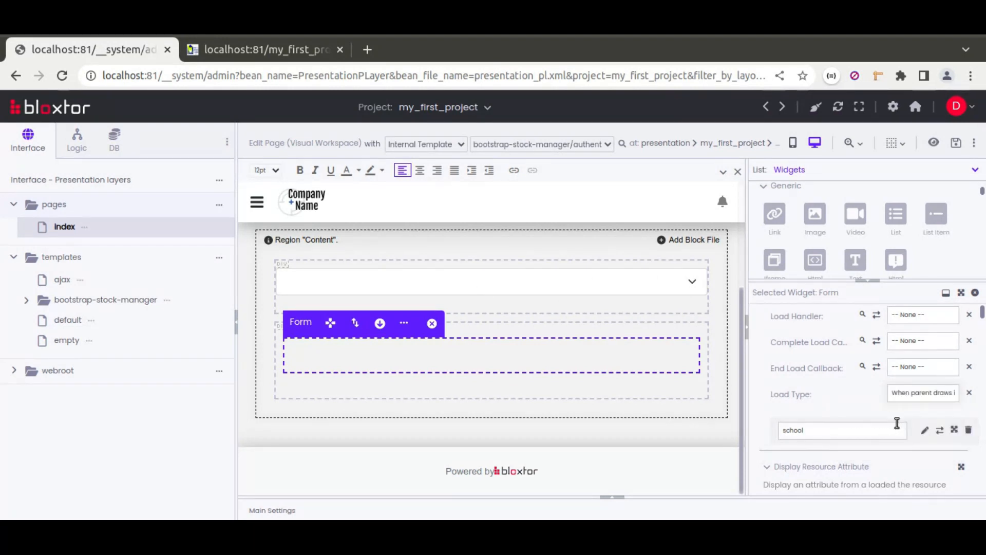
click(917, 315)
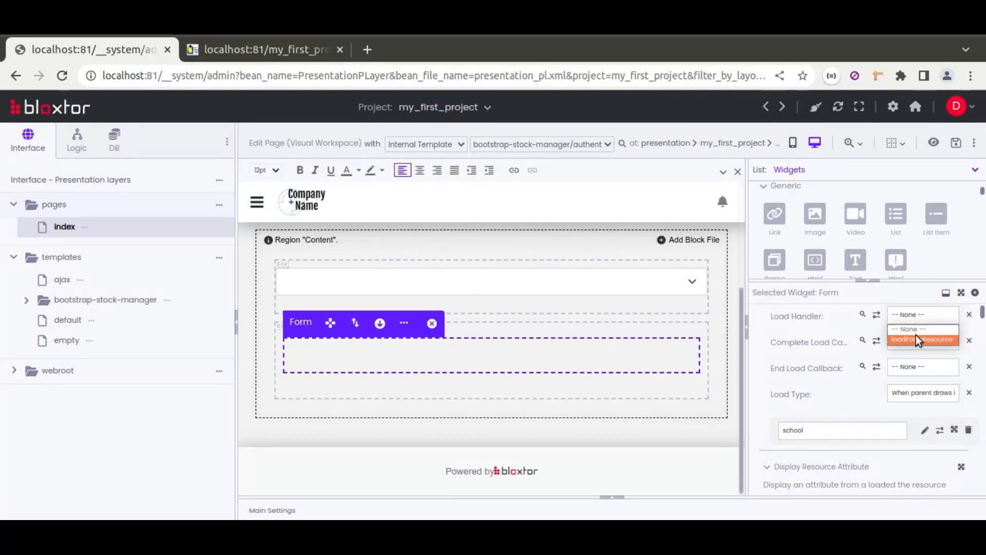
click(924, 339)
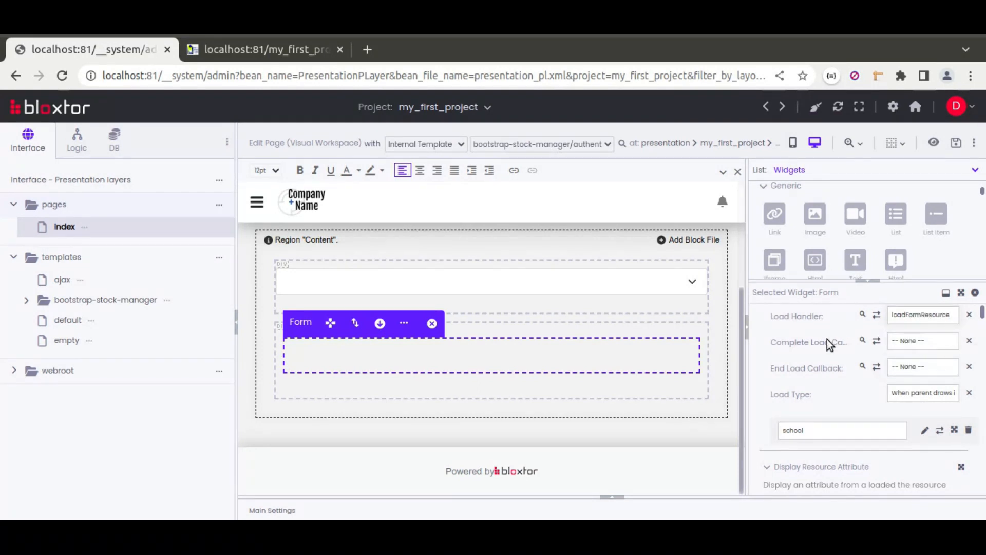
scroll(763, 385, up, 3)
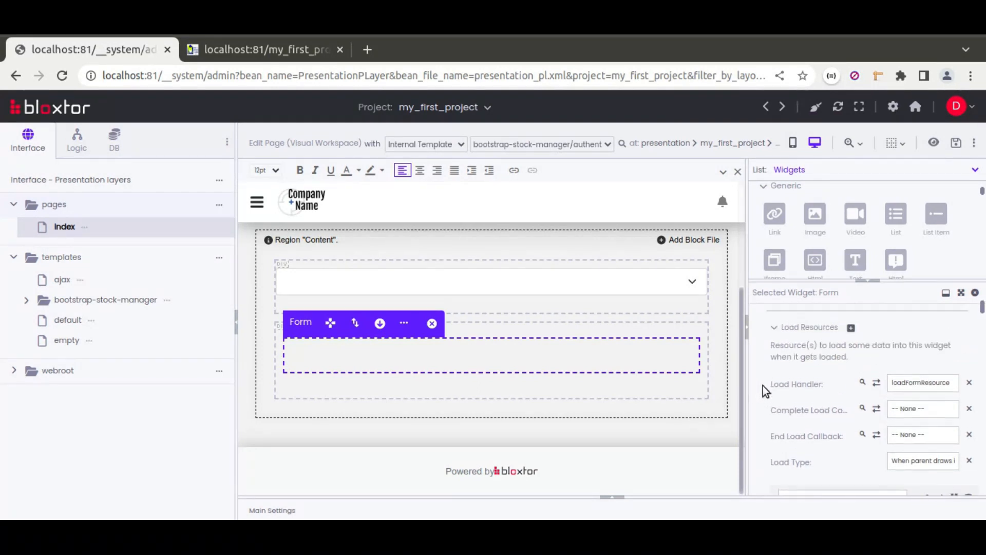
scroll(763, 385, down, 1)
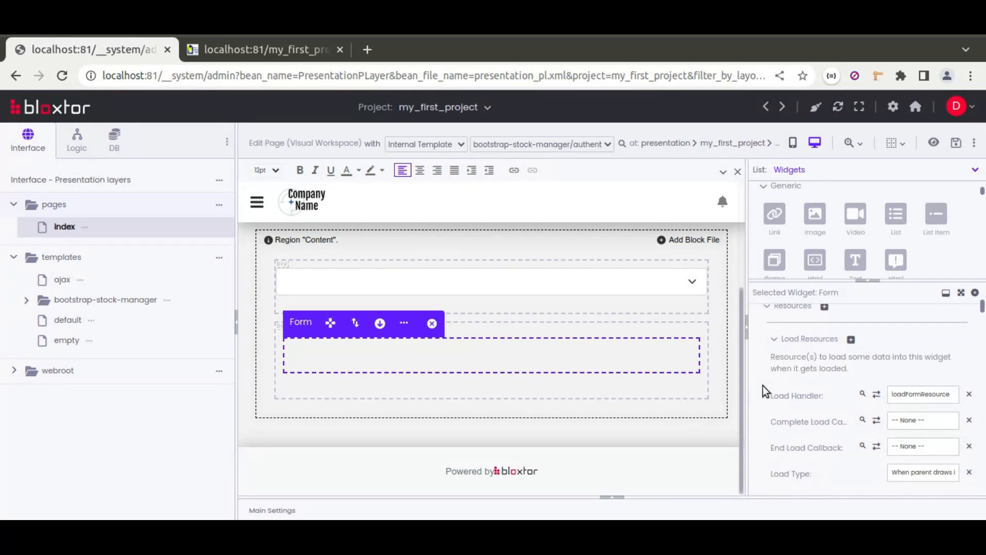
Step: Enter the label "Name:" inside the Form and place an Html Block after it
click(867, 281)
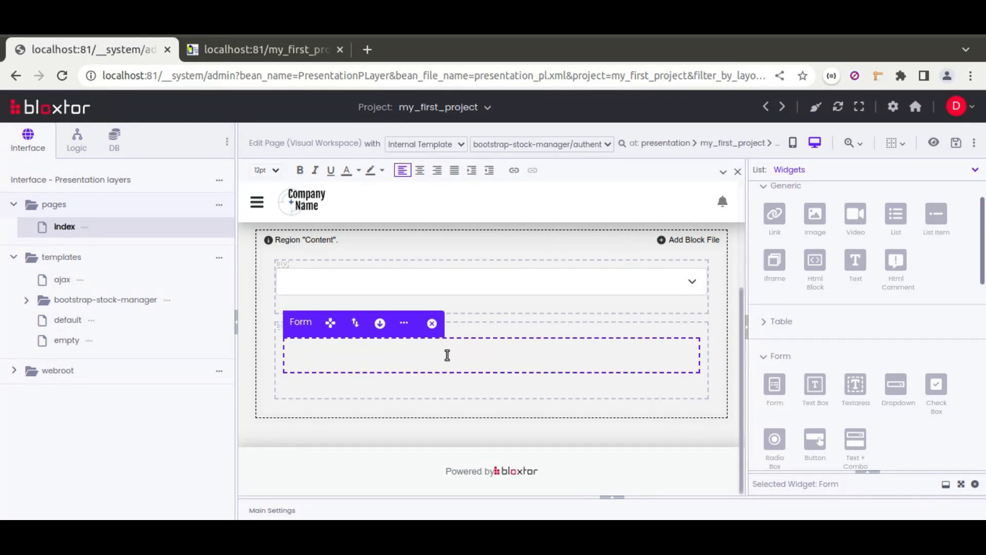
click(447, 355)
text(Name:)
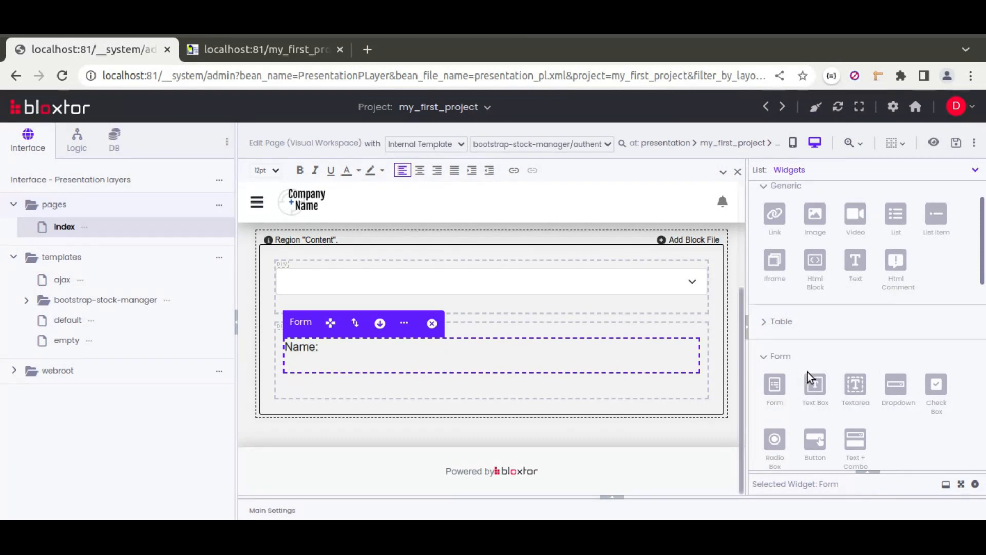
scroll(804, 354, down, 3)
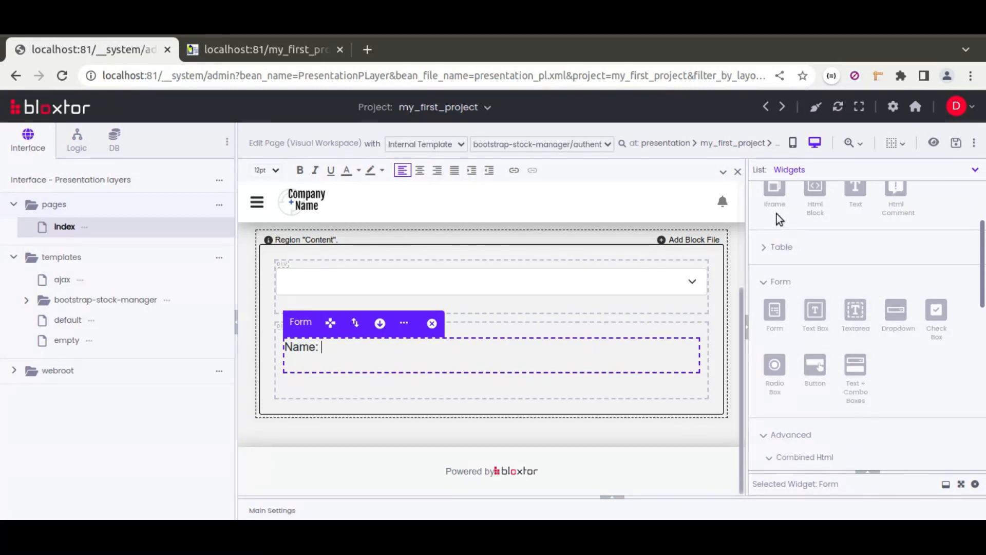
scroll(820, 250, up, 2)
drag(820, 242, 606, 365)
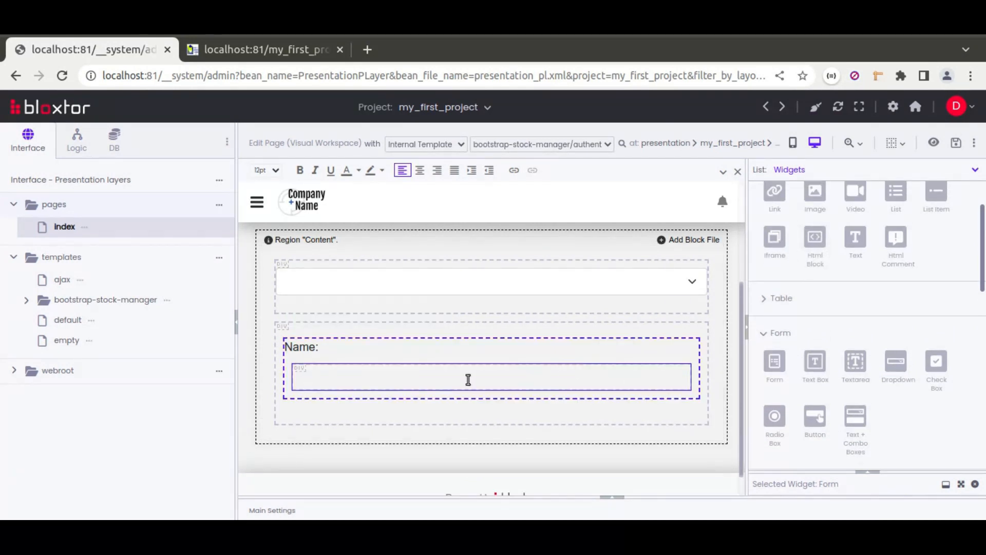
Step: Change the HTML tag of the new block beside the Name label to Span
click(468, 380)
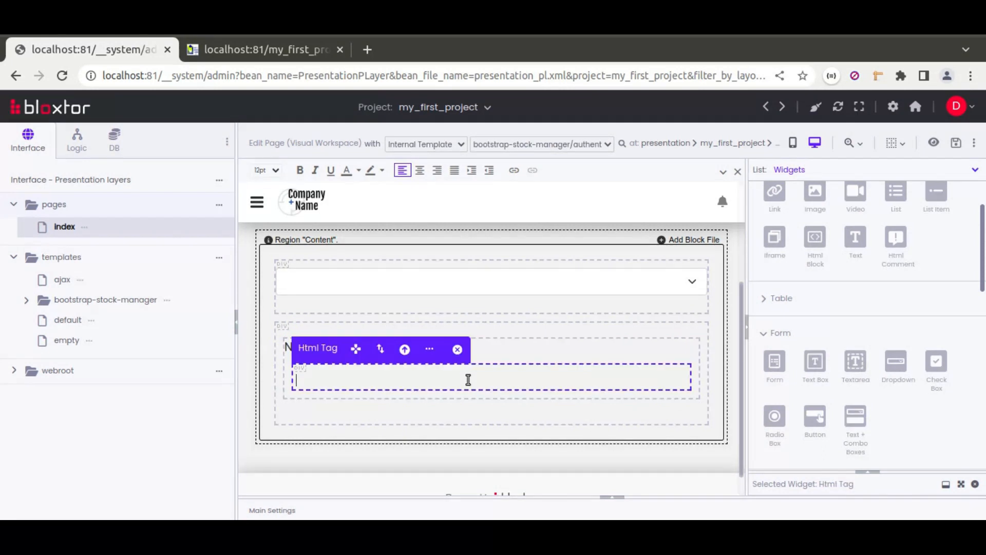
click(867, 471)
scroll(788, 353, up, 5)
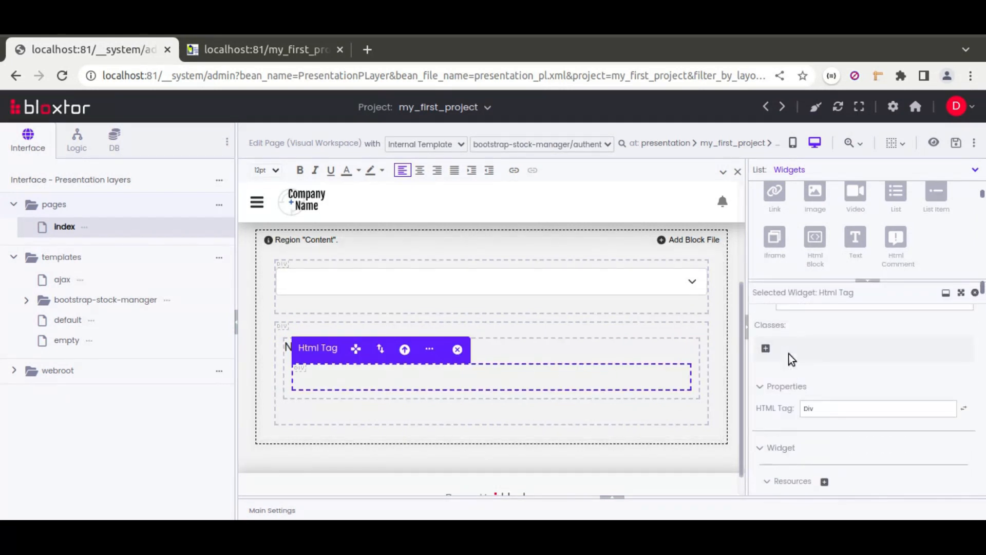
click(815, 408)
text(span)
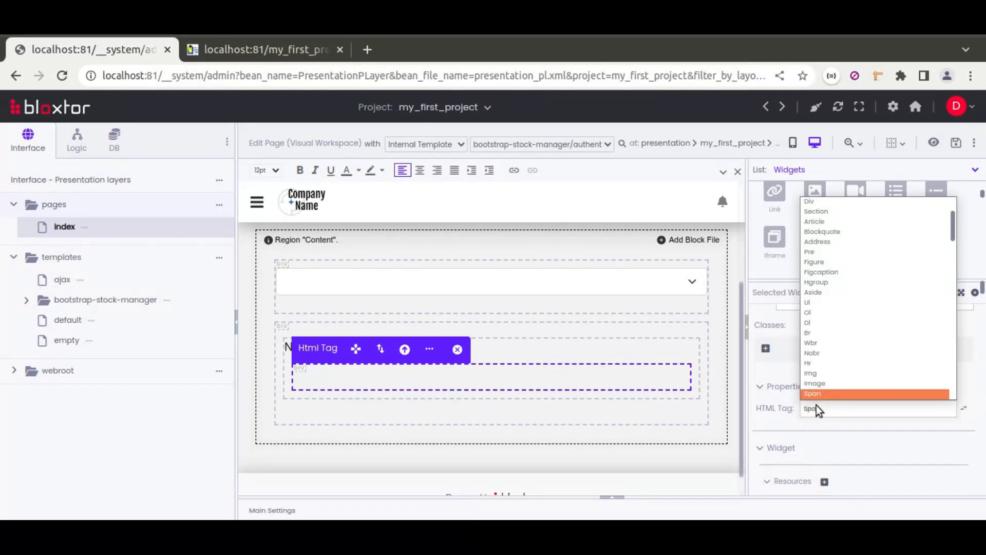
key(Return)
Step: Make the Span display the name attribute of the existing school resource
scroll(779, 412, down, 3)
click(779, 339)
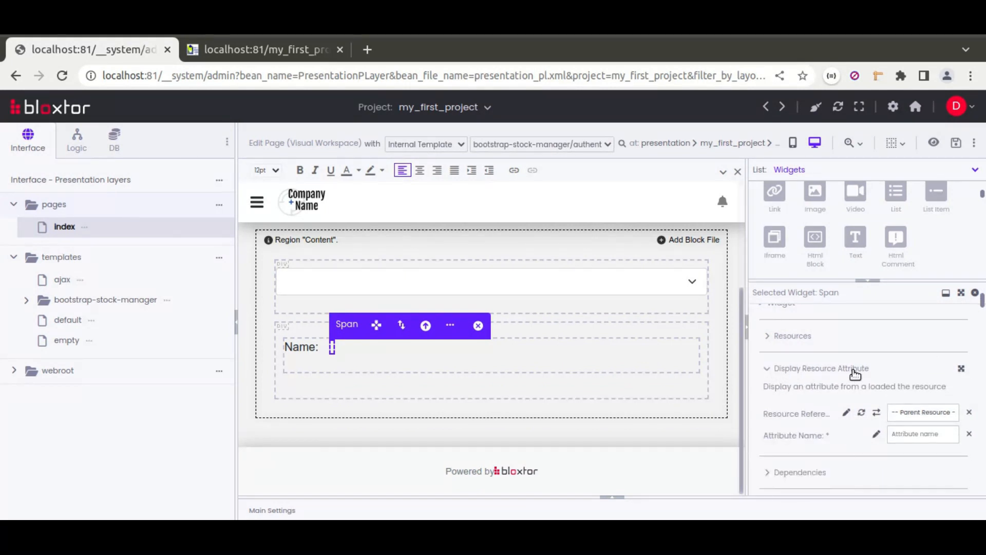
click(877, 435)
click(718, 222)
click(464, 351)
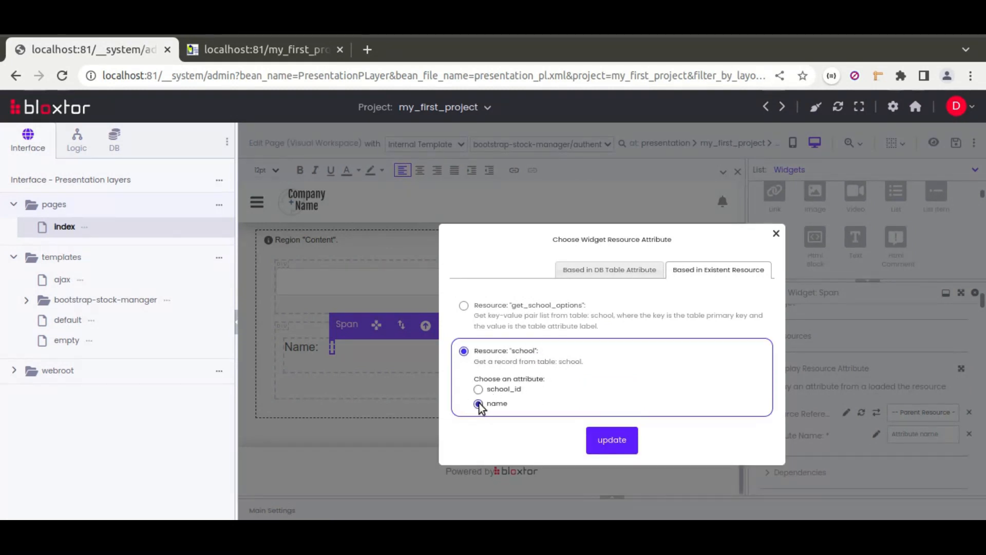
click(611, 440)
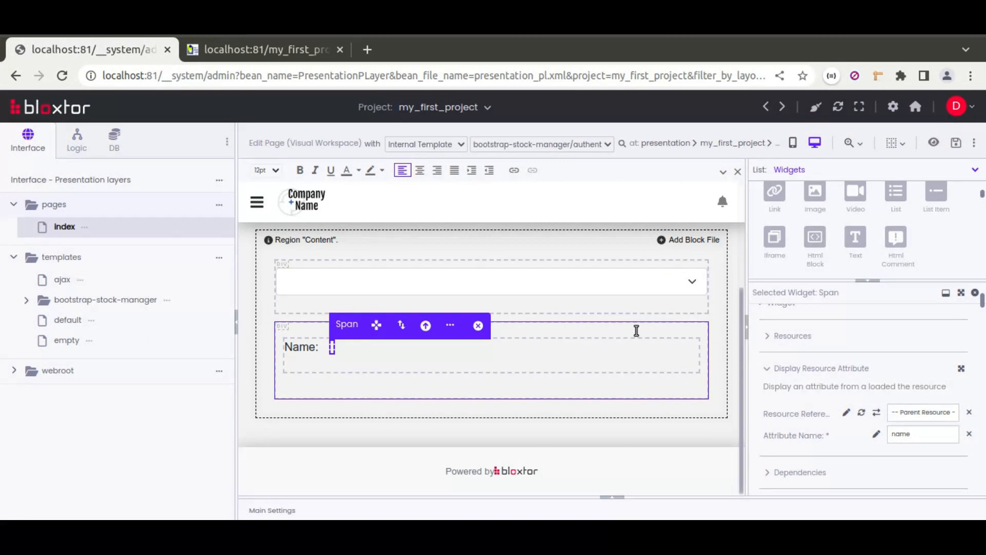
Step: Set the school Dropdown's On Change event to the Short action trigger refreshDependentWidgetsBasedInNotEmptyInputValue
click(576, 329)
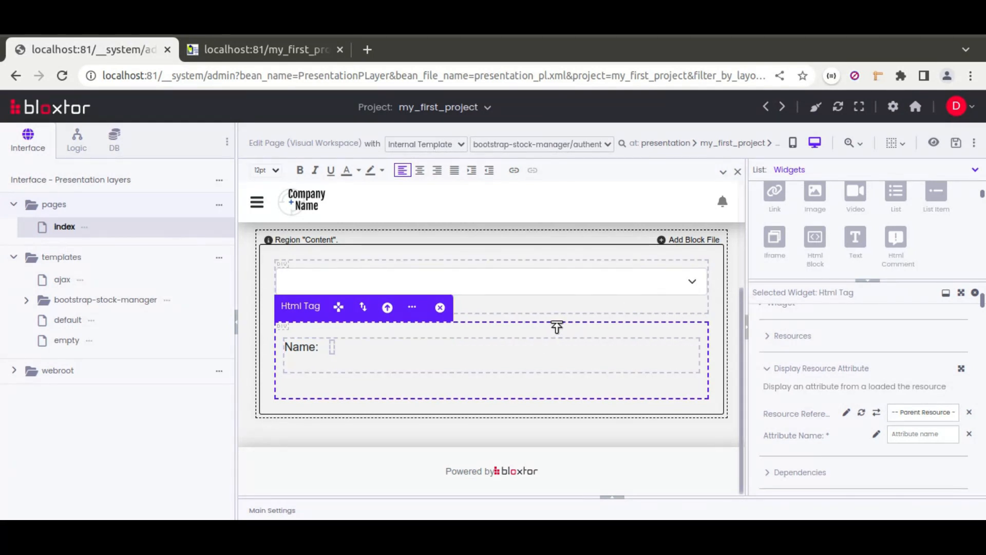
click(462, 350)
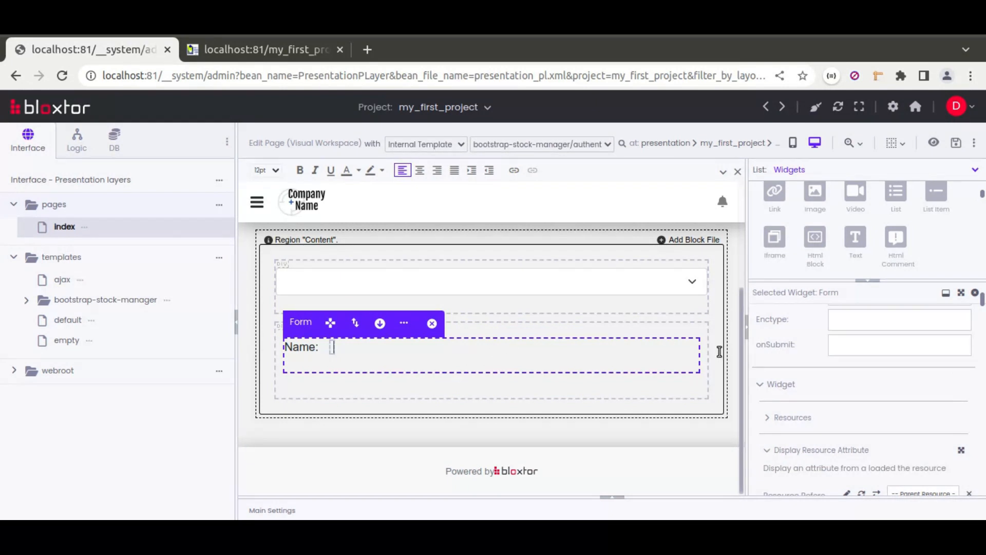
click(571, 279)
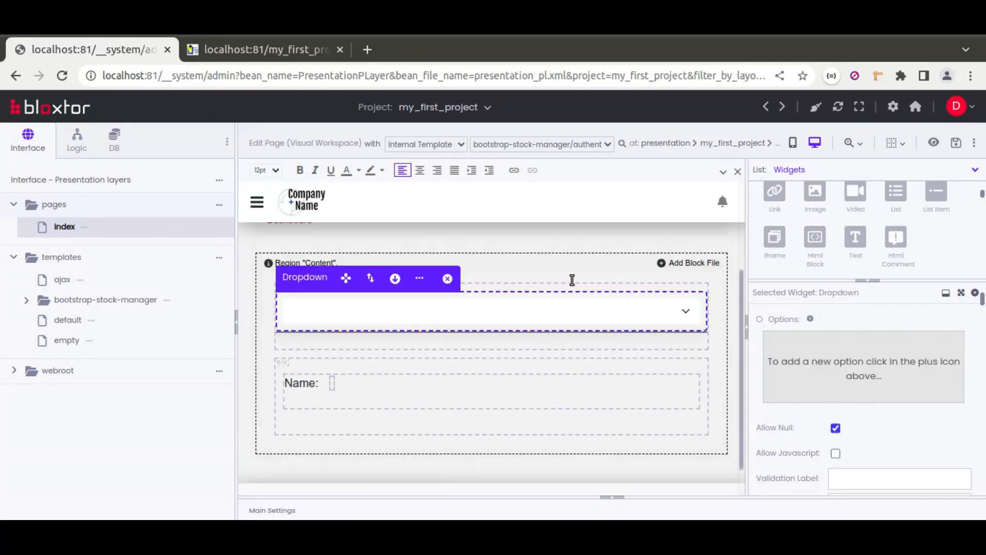
scroll(764, 340, down, 10)
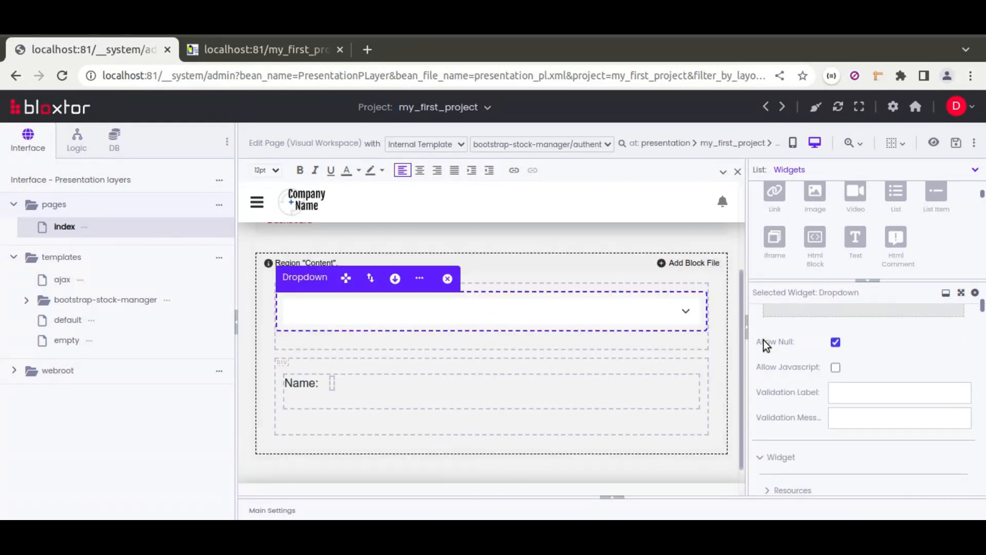
scroll(763, 340, down, 15)
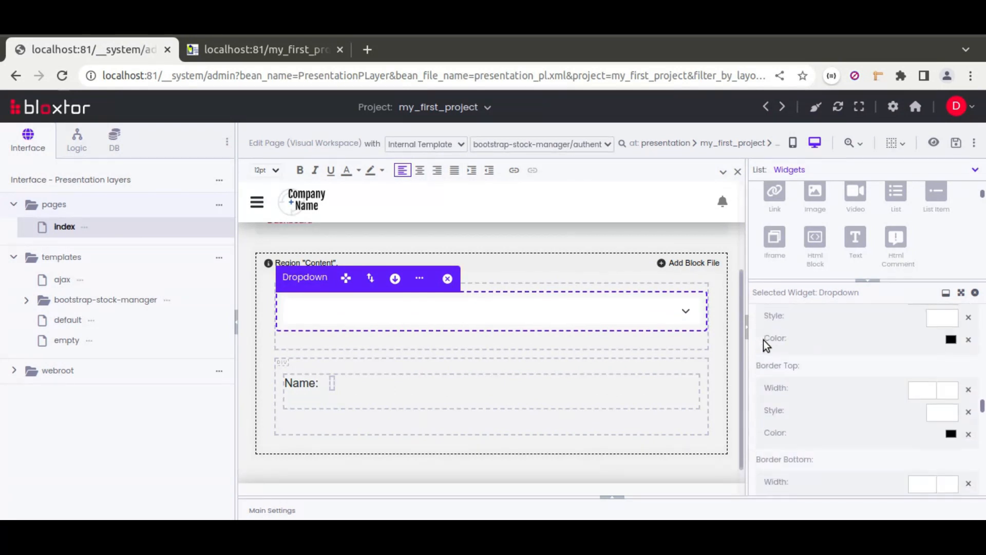
scroll(778, 371, down, 15)
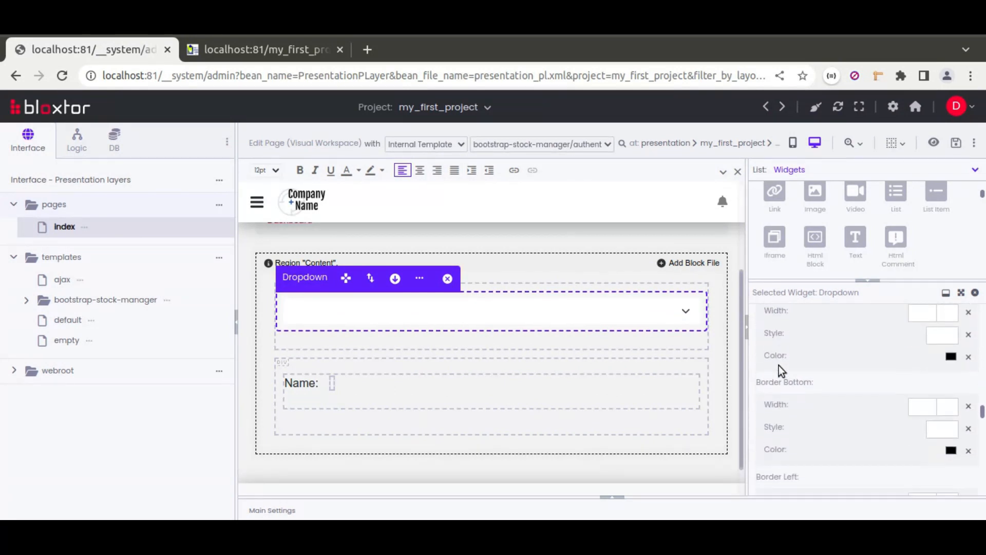
scroll(779, 367, up, 1)
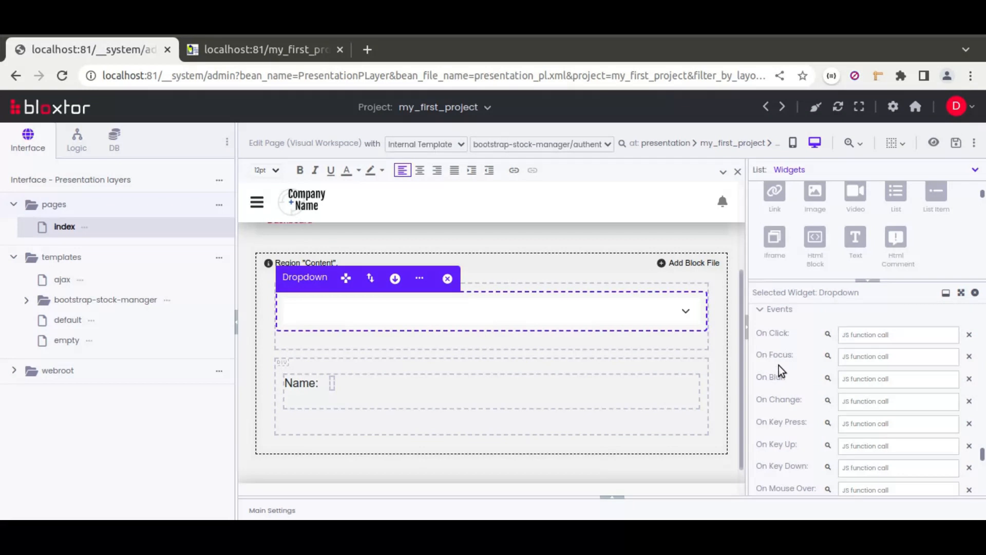
click(829, 403)
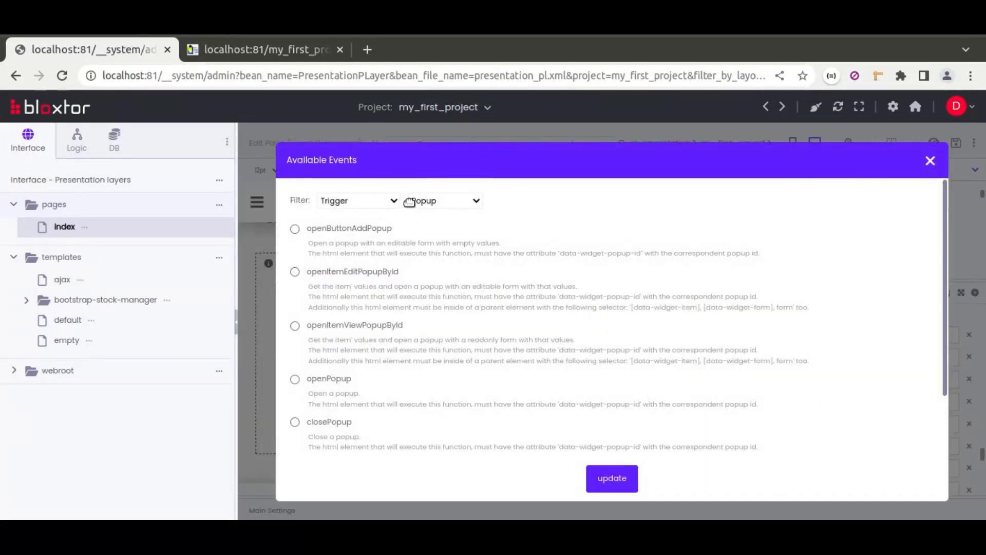
click(436, 206)
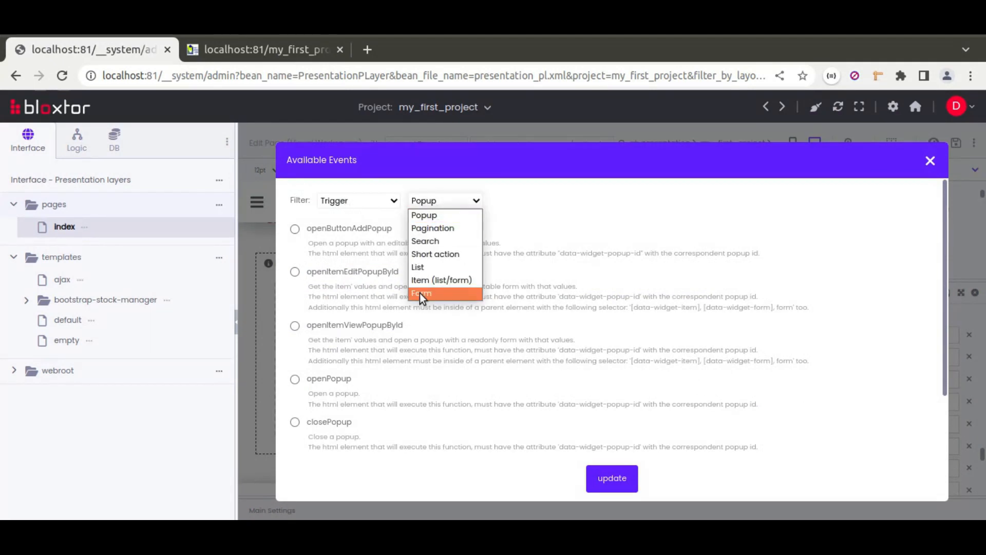
click(430, 255)
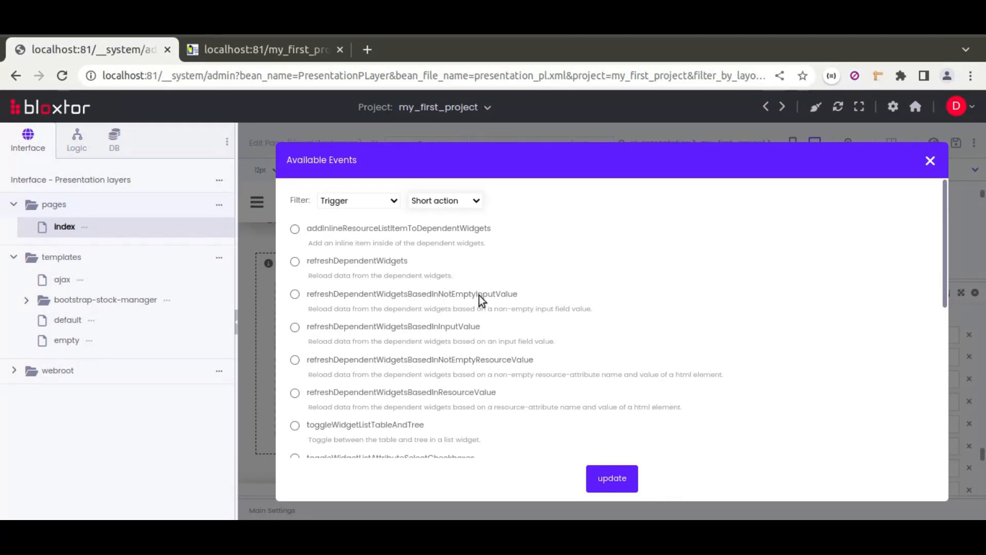
click(296, 295)
click(605, 477)
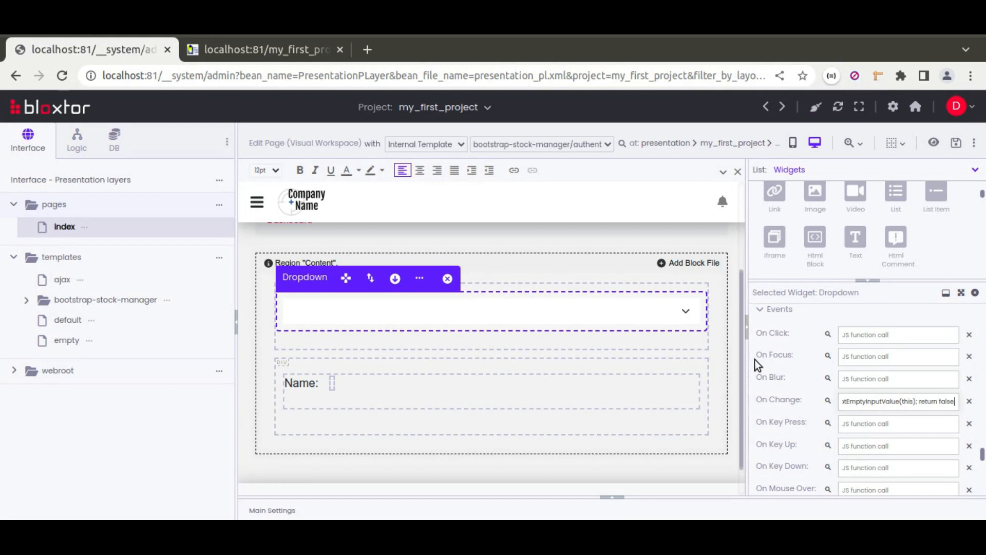
Step: Add a widget dependency entry to the Dropdown and look through the available widget ids
scroll(754, 359, up, 5)
scroll(754, 359, up, 8)
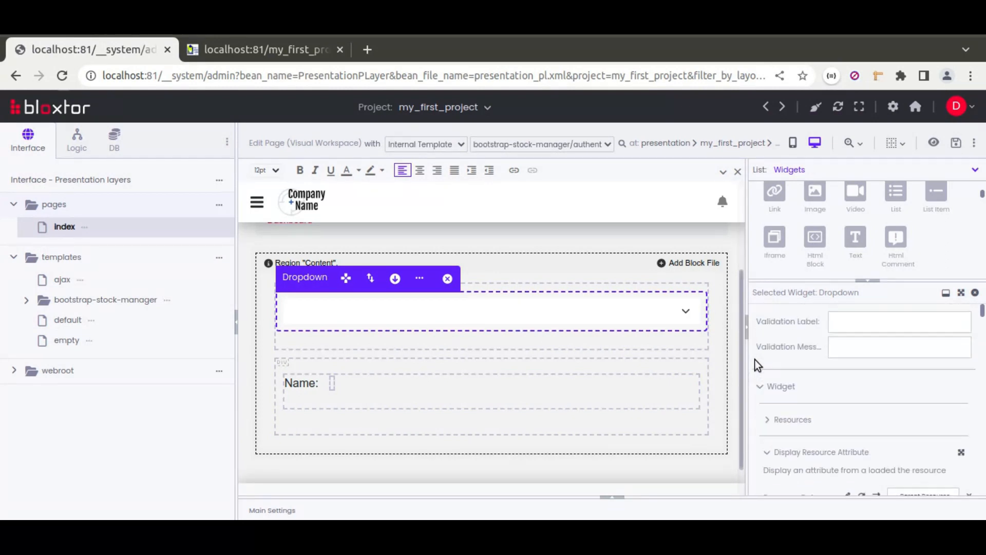
scroll(754, 359, down, 5)
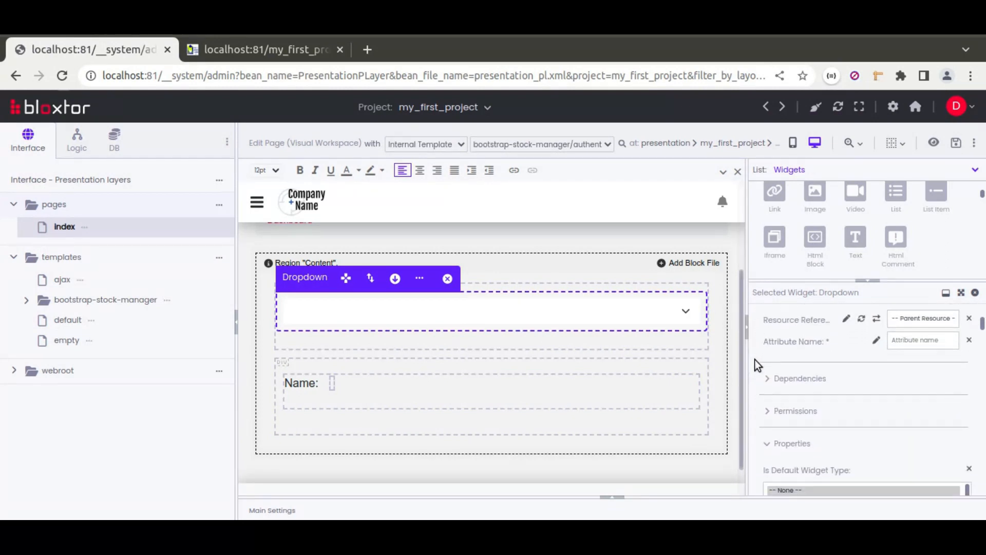
click(782, 376)
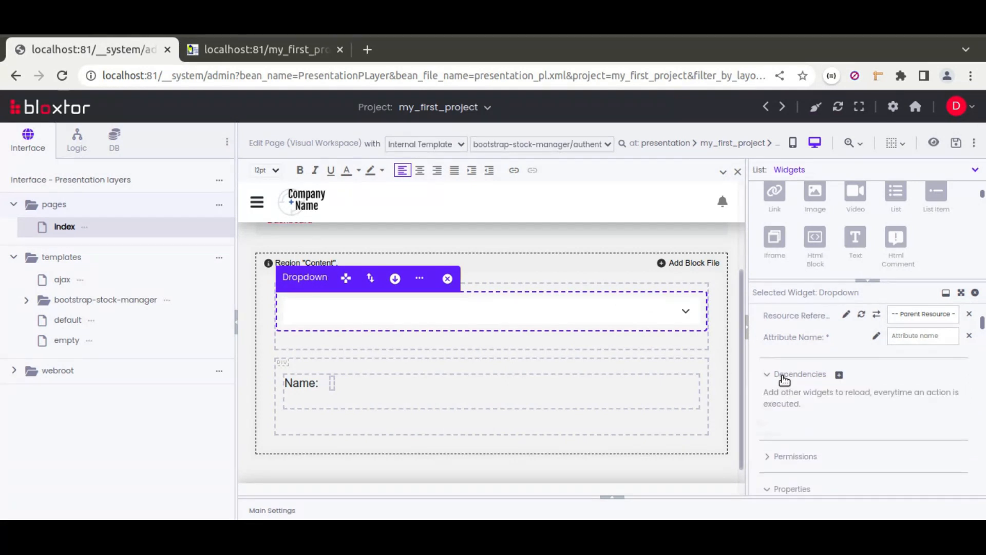
click(839, 376)
click(901, 427)
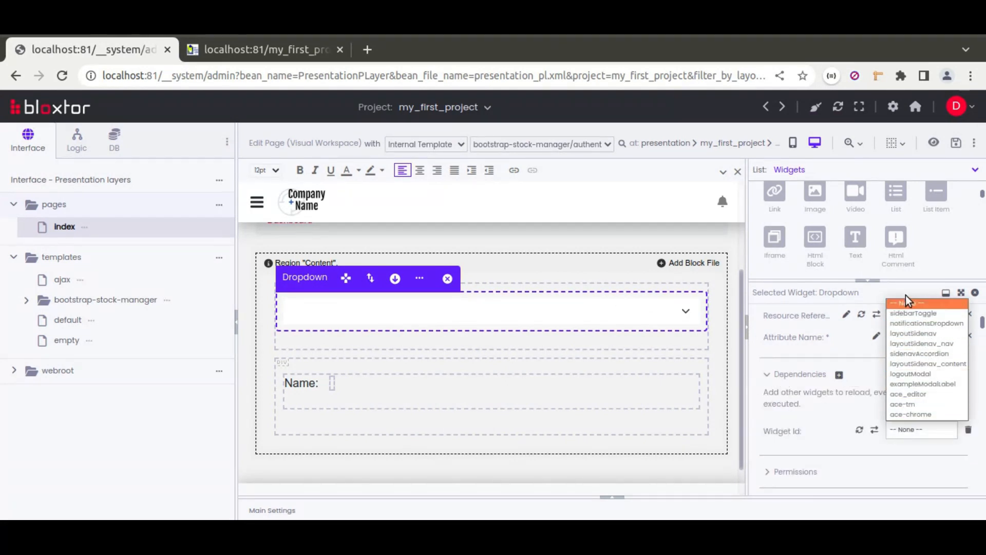
click(798, 431)
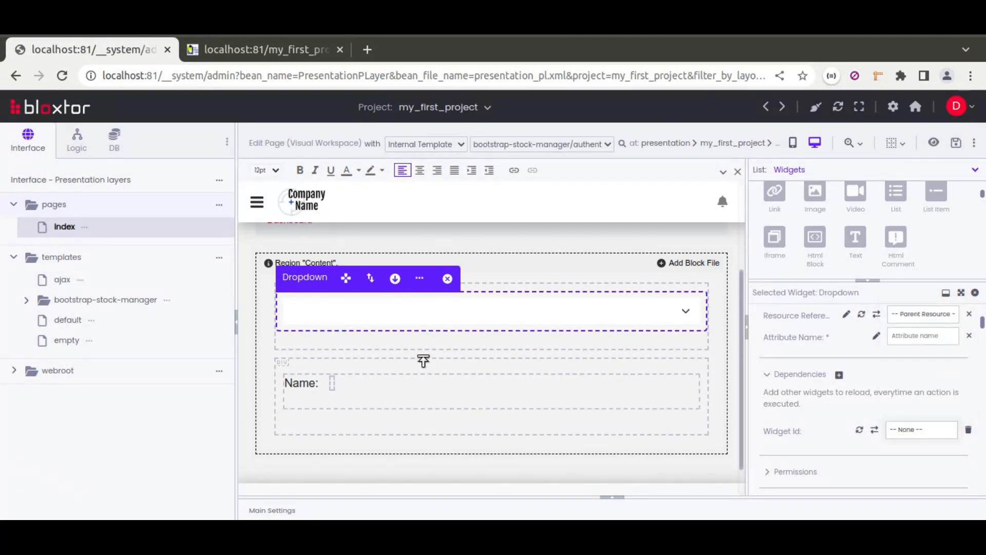
Step: Give the Form containing the Name label the id form_1
click(535, 395)
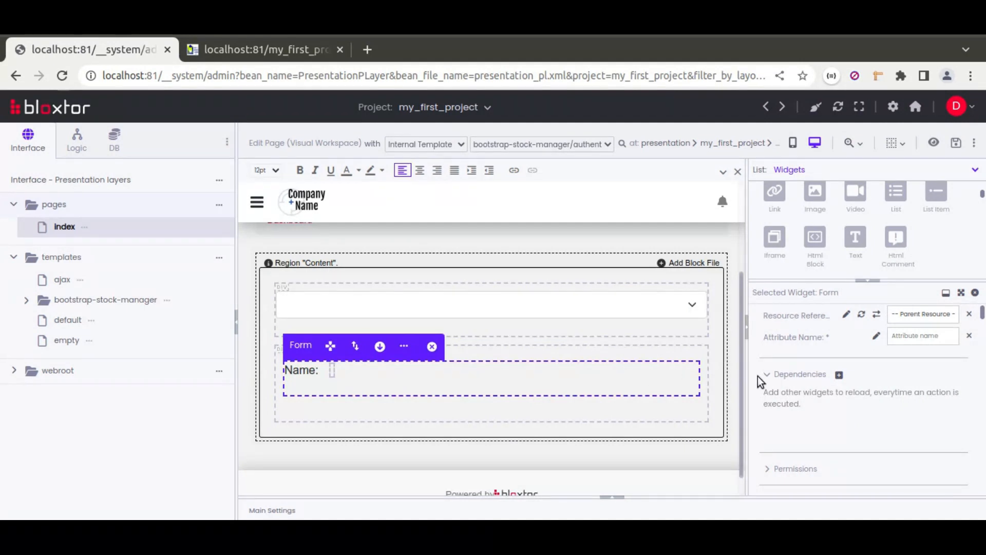
scroll(758, 378, up, 6)
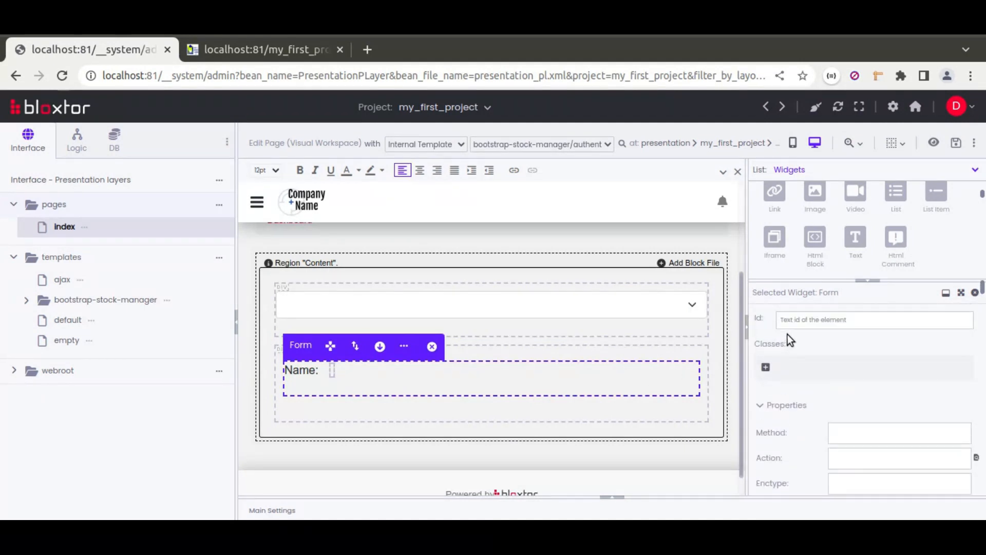
click(786, 321)
text(form_1)
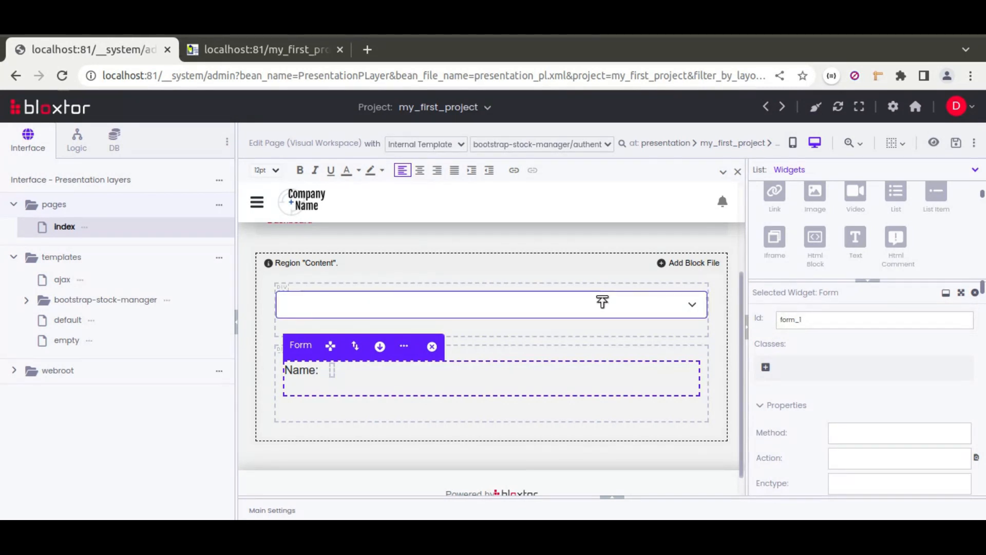
Step: Set the widget id of the Dropdown's dependency to form_1
click(542, 305)
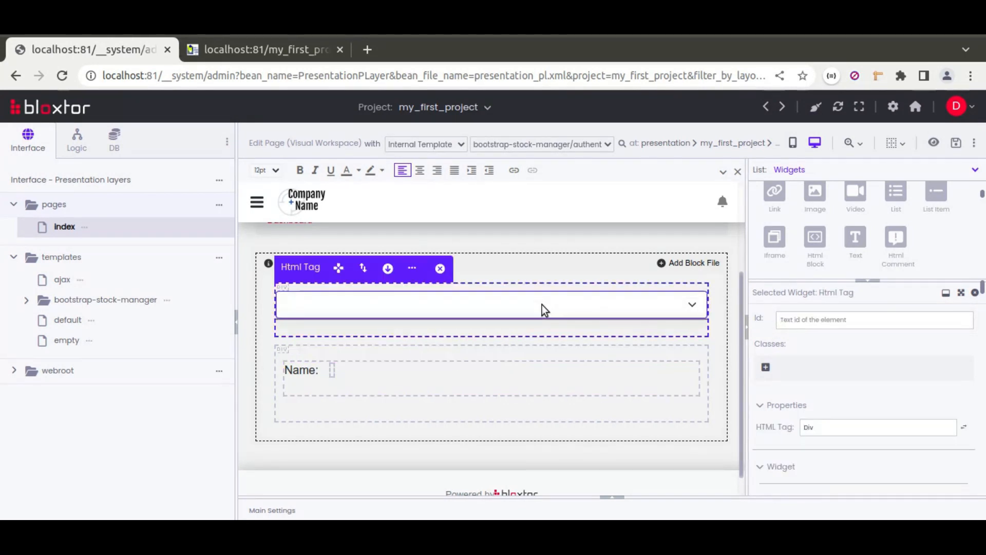
click(542, 304)
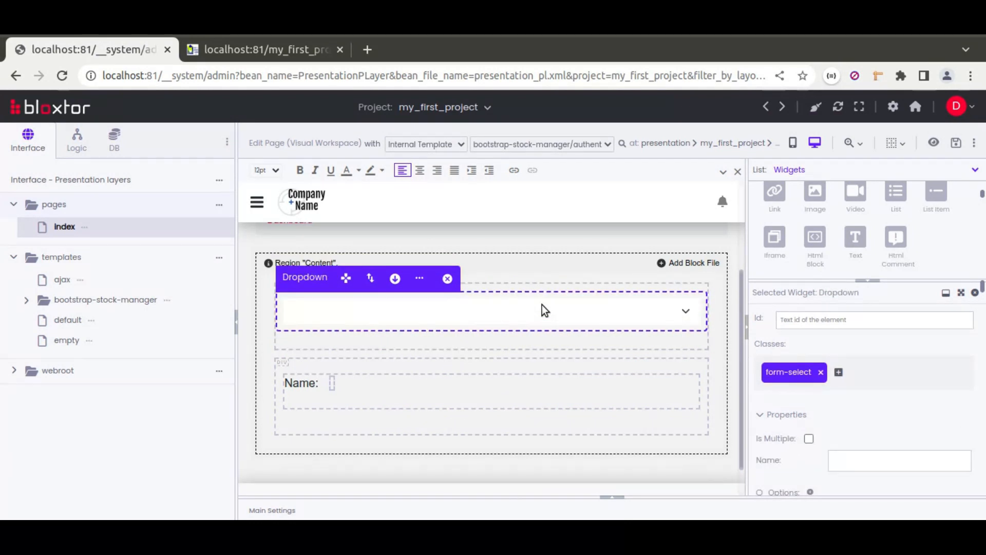
scroll(766, 393, down, 10)
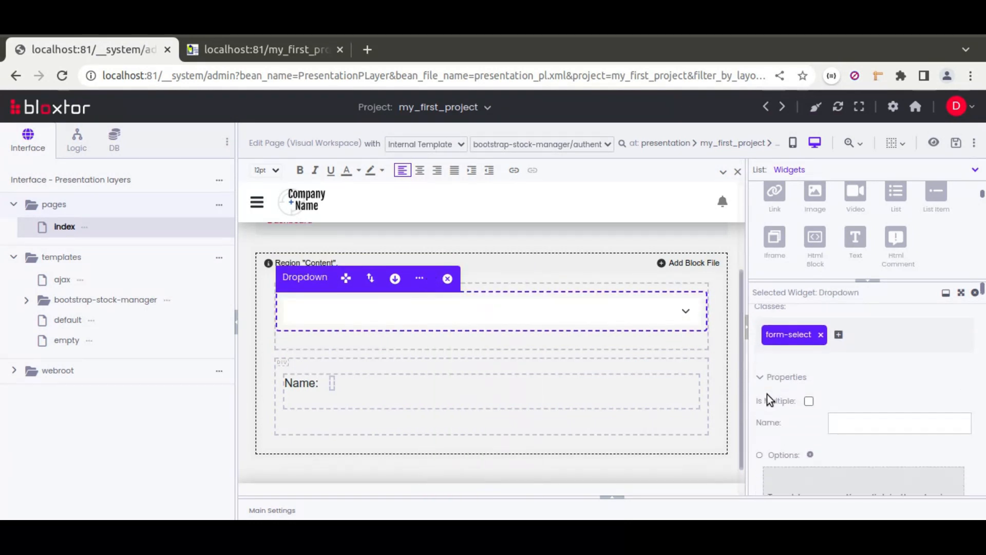
scroll(767, 394, down, 2)
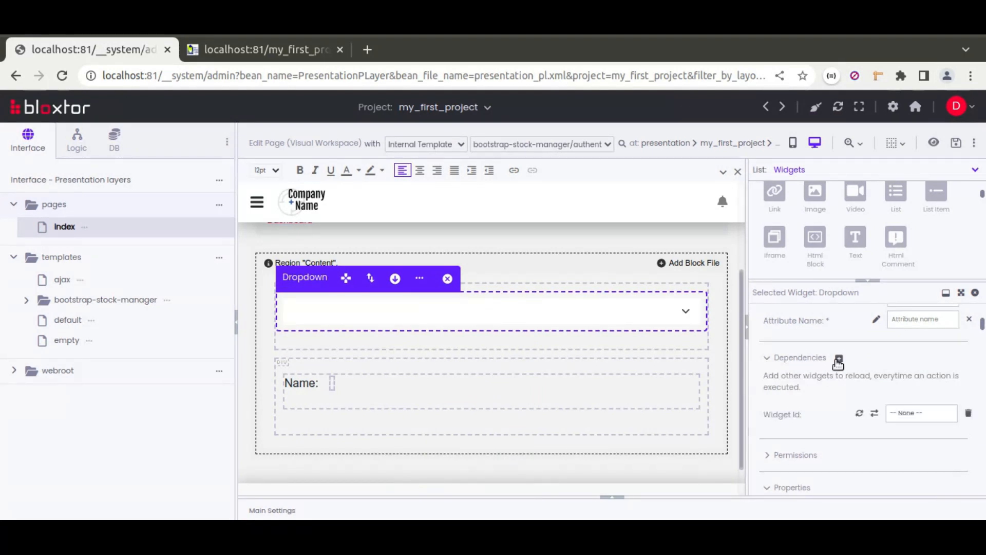
click(907, 416)
click(907, 415)
click(918, 414)
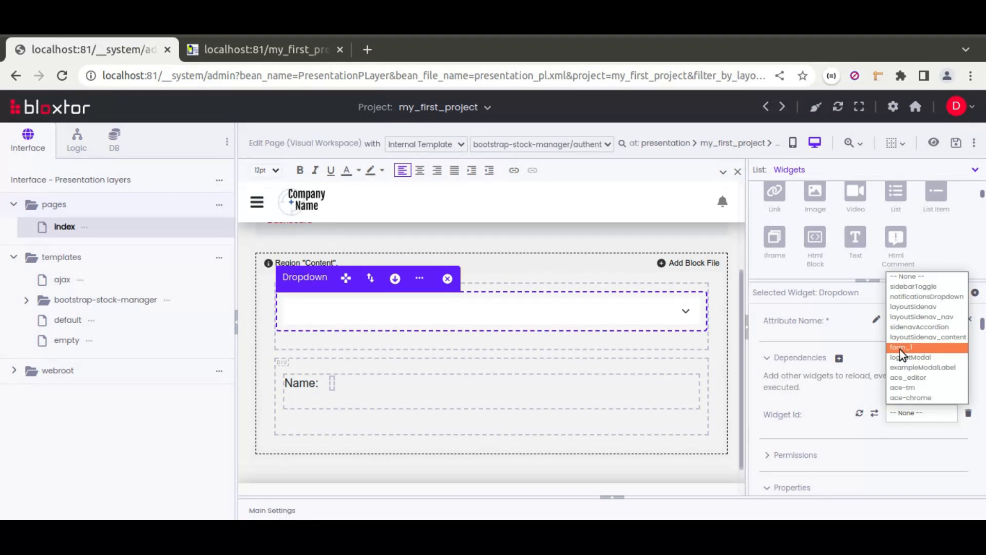
click(912, 347)
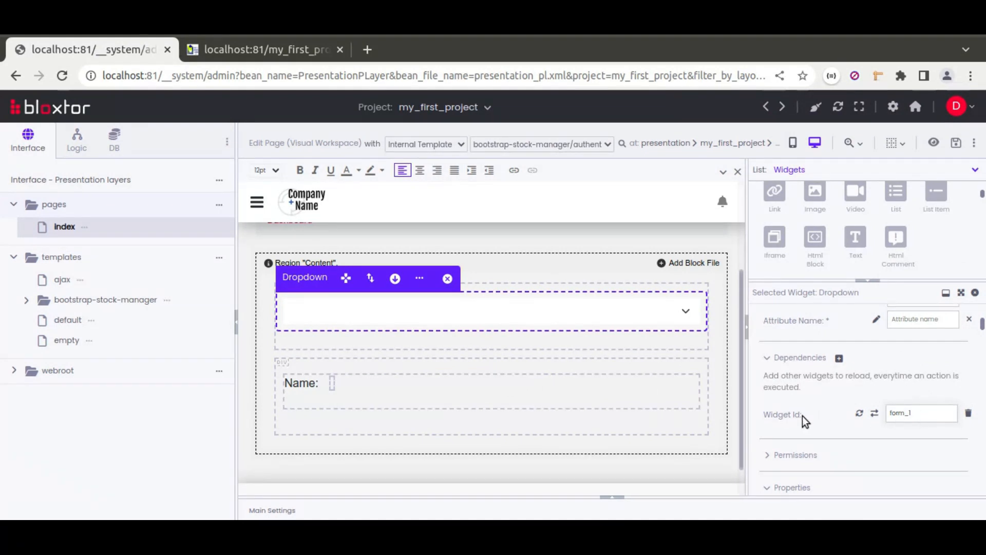
Step: Open the Dropdown's Name property for editing
scroll(811, 415, up, 3)
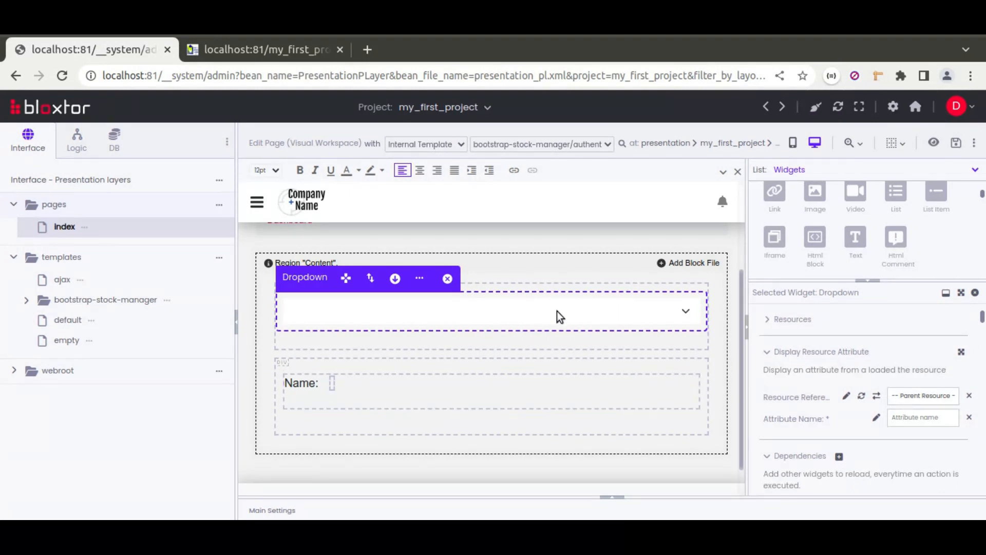
scroll(759, 358, up, 5)
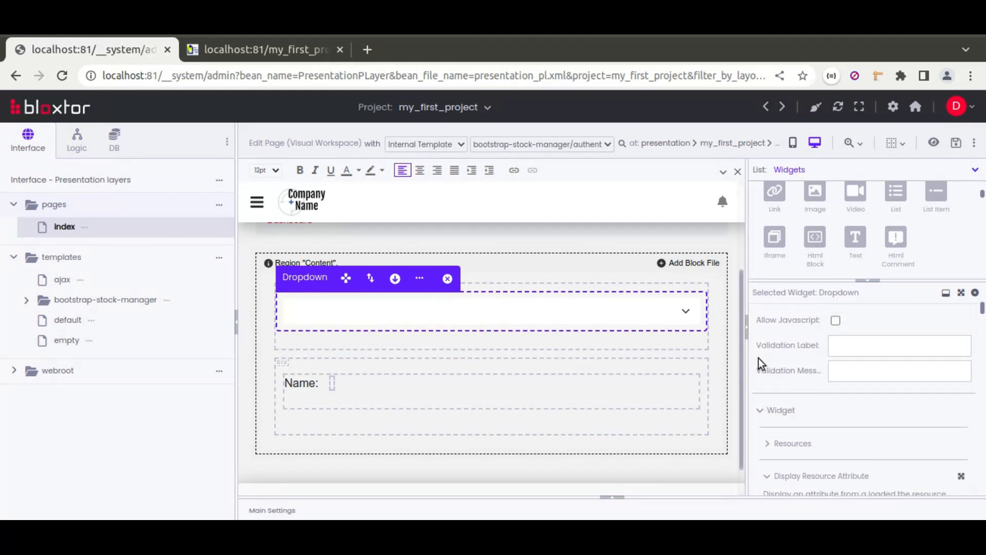
scroll(758, 358, down, 5)
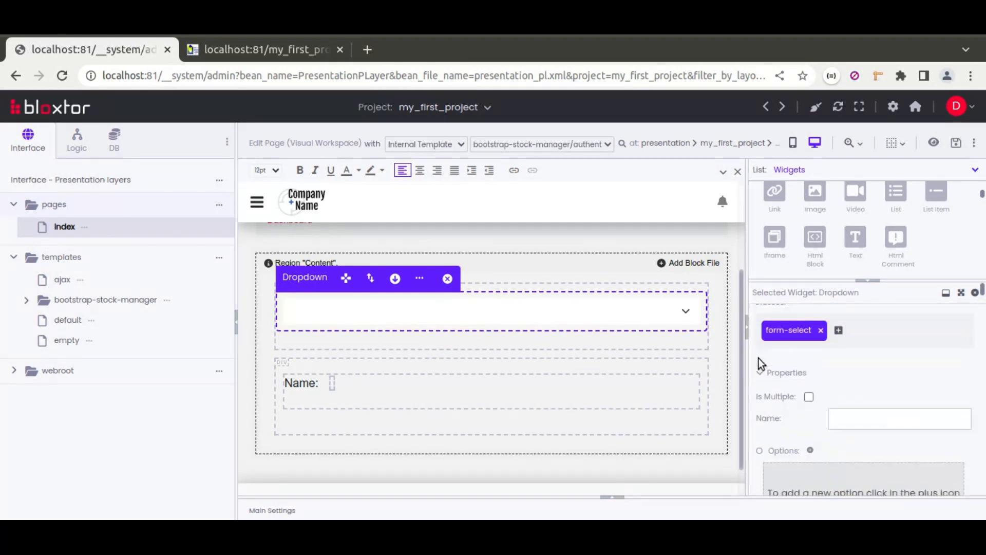
click(851, 389)
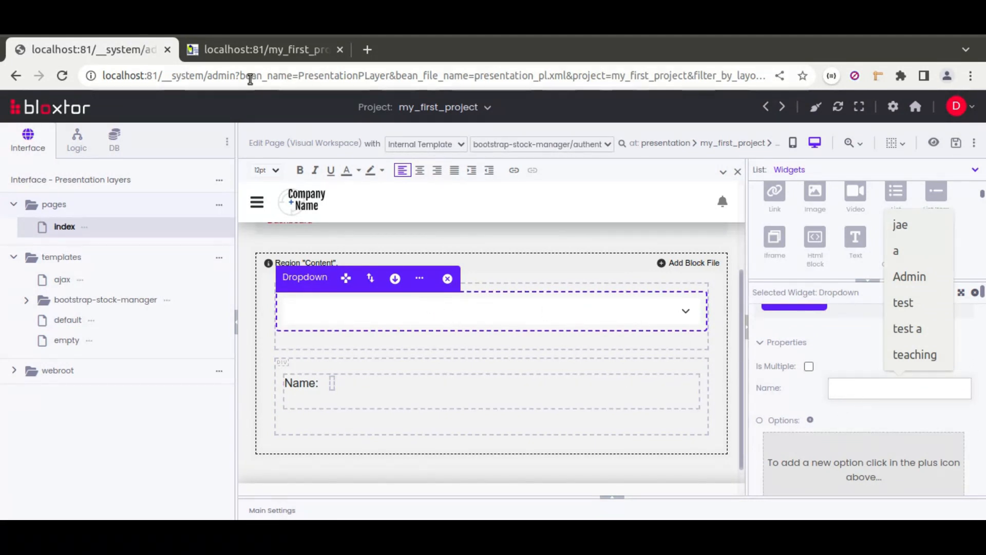
Step: On the live index page, select ESPAV in the school dropdown and review its options, returning to the page editor
click(266, 48)
click(248, 220)
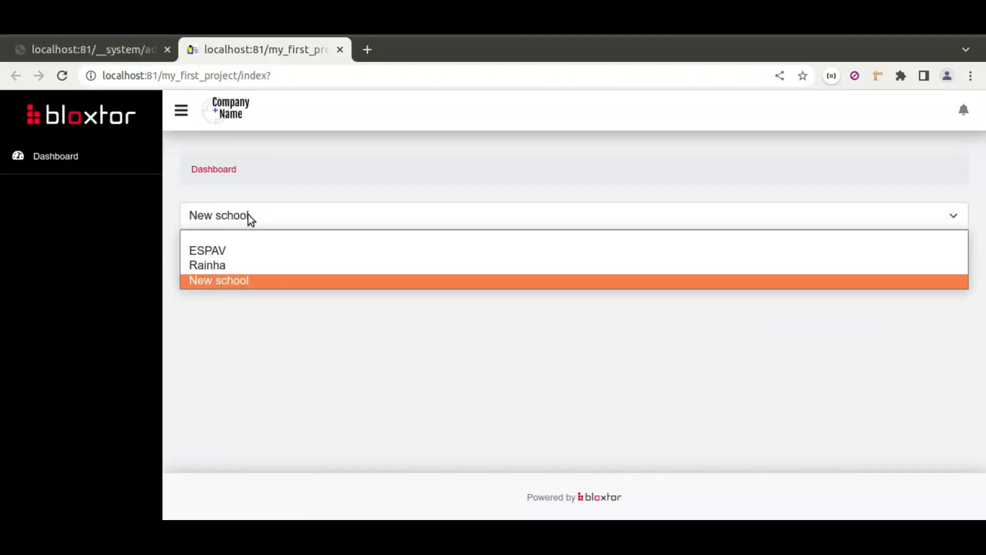
click(223, 254)
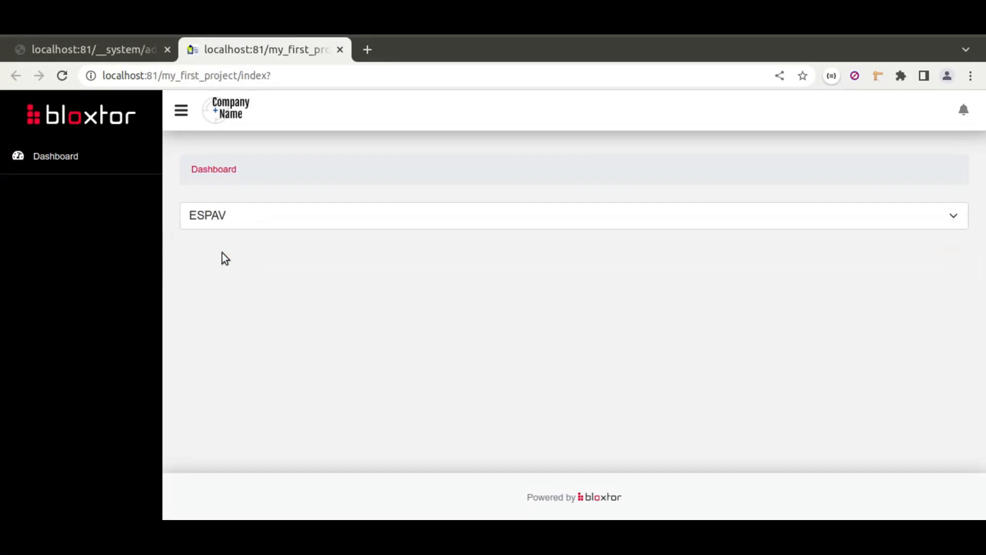
click(204, 214)
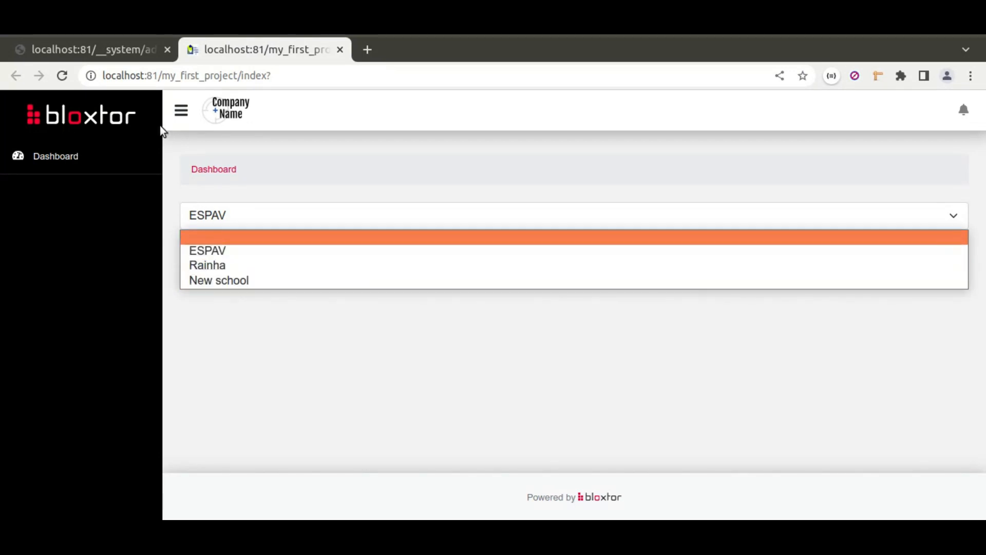
click(122, 51)
click(113, 53)
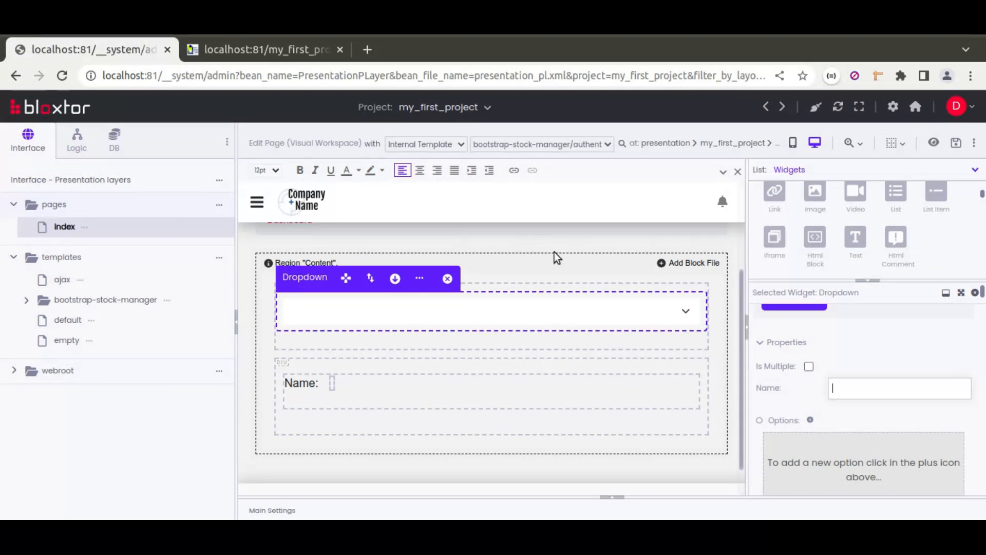
Step: Set the Dropdown's name to school_id and save the index page
click(871, 392)
text(school_id)
click(955, 143)
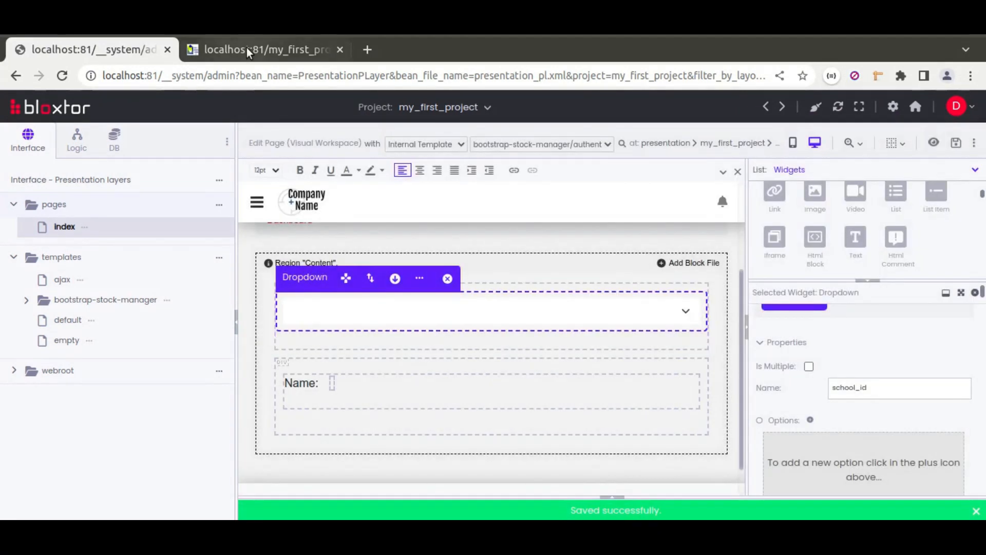
Step: Reload the live index page, dismiss the alert, and select ESPAV, Rainha and New school in turn to check the displayed name
click(246, 47)
click(62, 75)
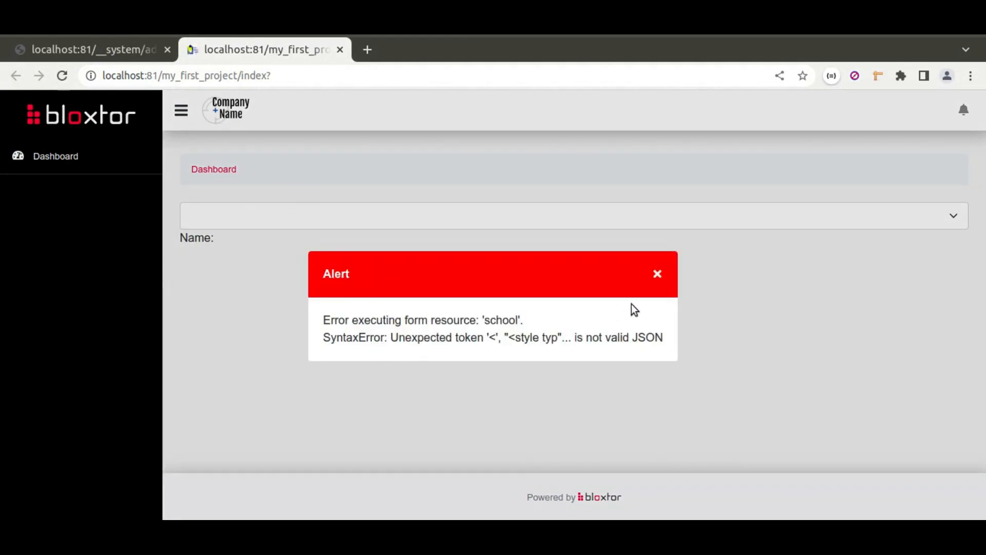
click(656, 275)
click(434, 216)
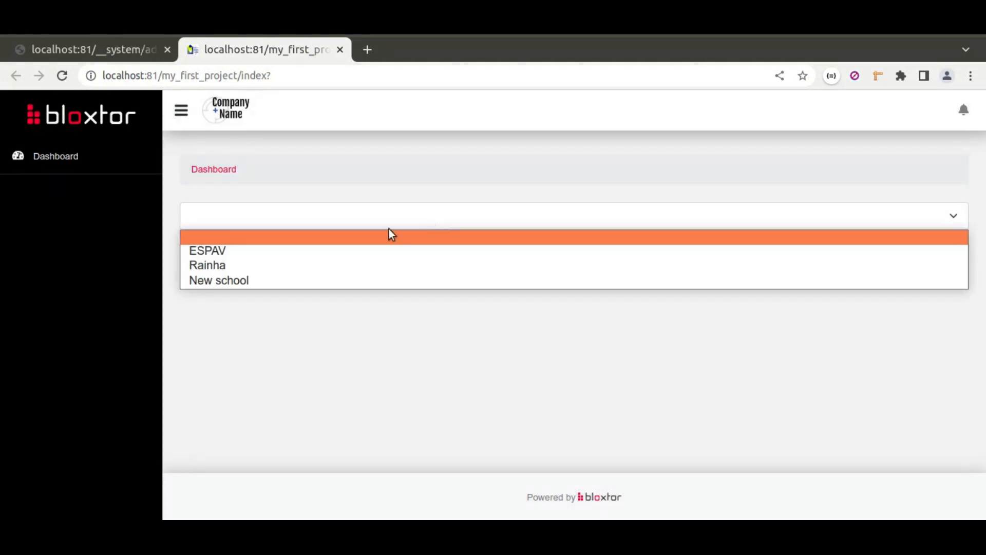
click(217, 252)
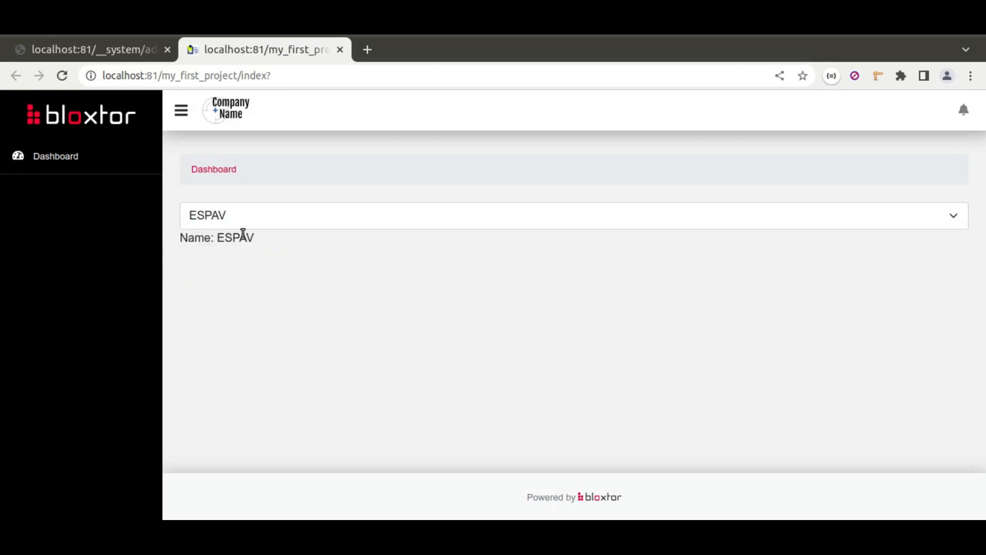
click(292, 222)
click(267, 263)
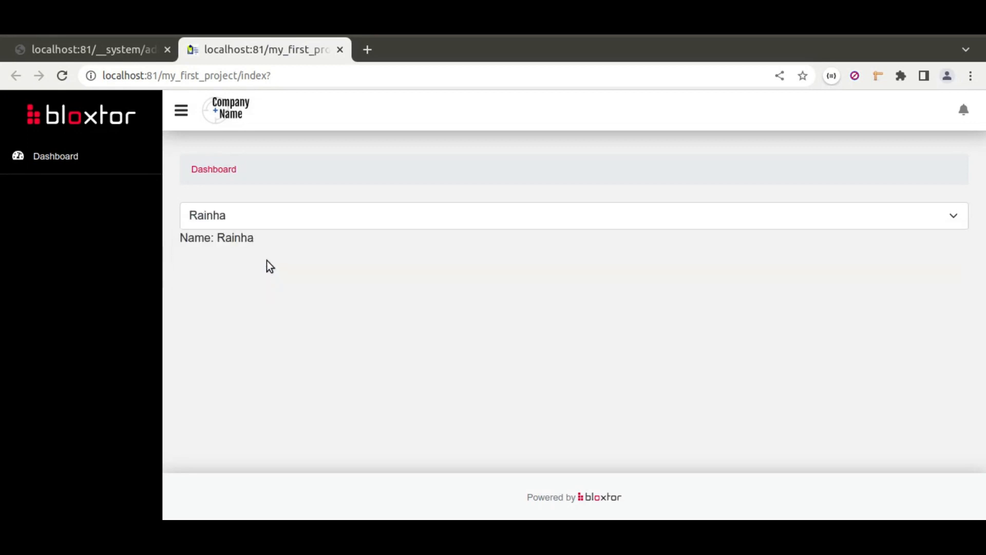
click(318, 217)
click(305, 283)
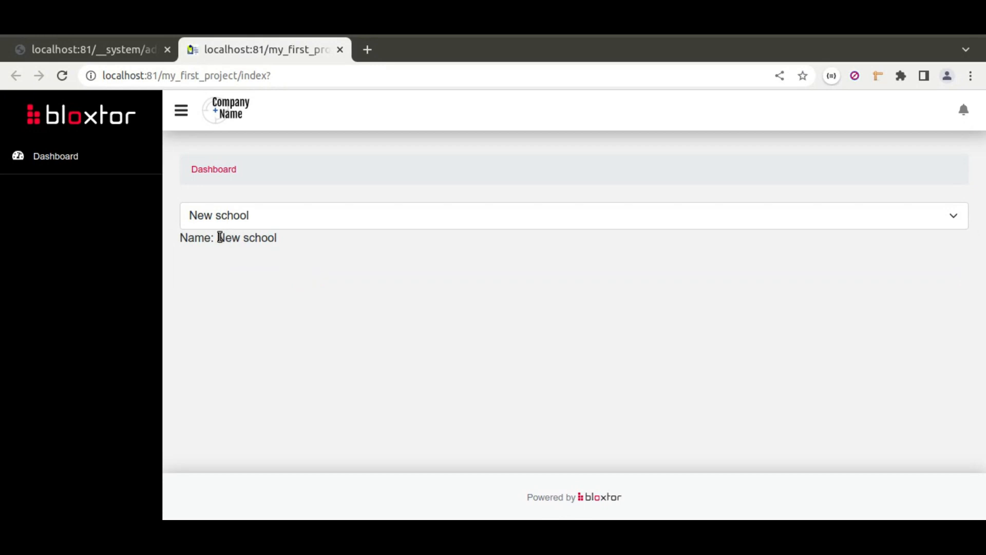
Step: Compare the displayed school name with the dropdown selection, reload the live page to examine its initial alert, and return to the page editor
drag(218, 237, 286, 236)
click(310, 214)
click(265, 216)
click(306, 239)
click(256, 213)
click(255, 216)
click(273, 216)
click(272, 215)
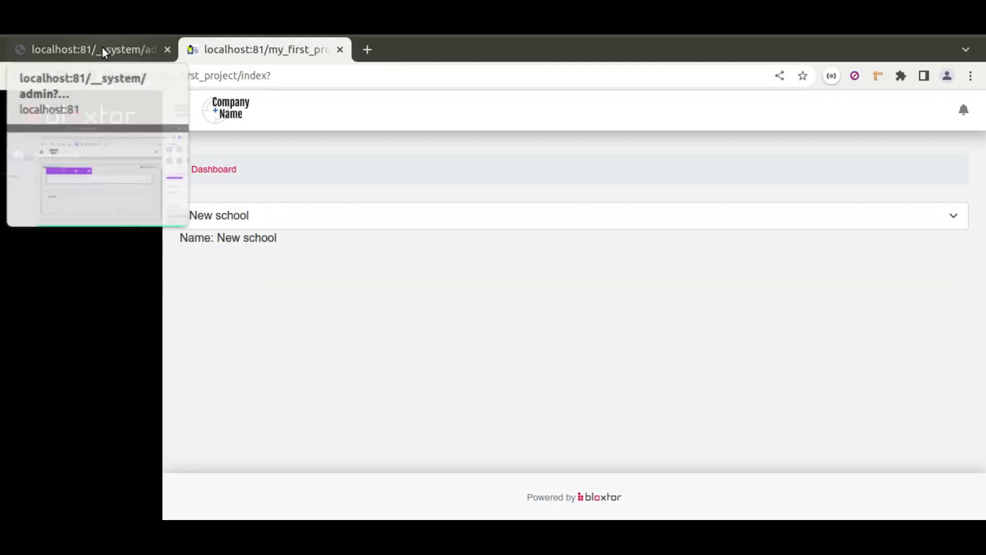
click(62, 76)
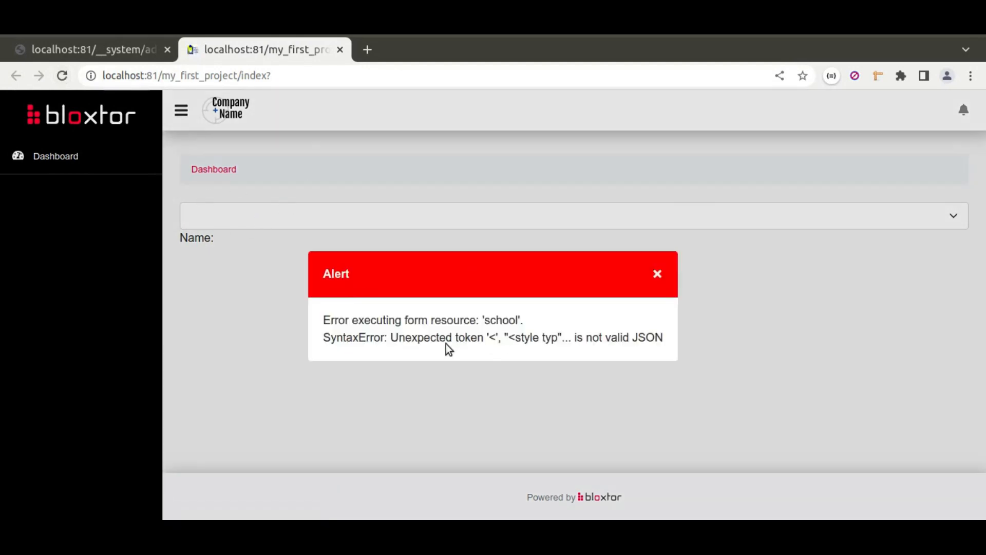
click(109, 51)
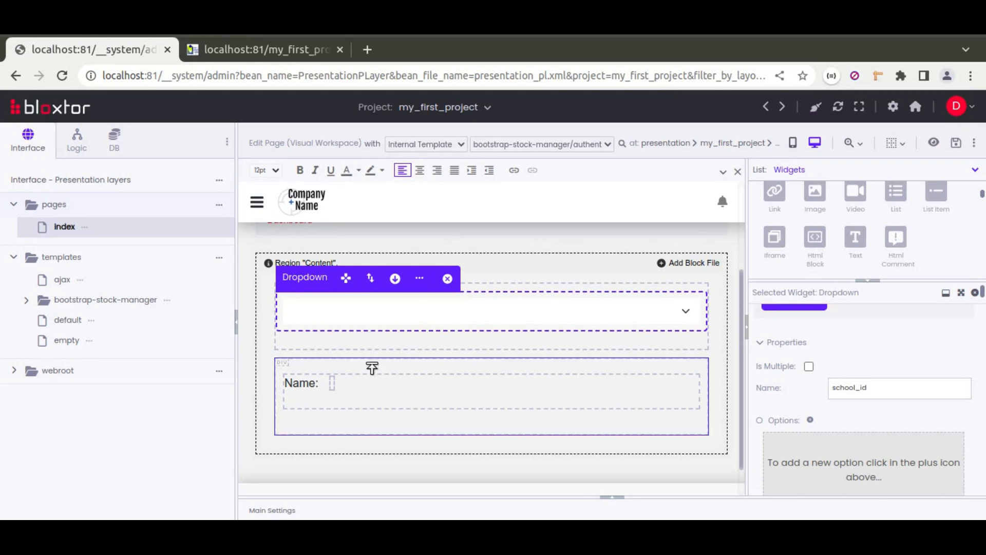
Step: Set the error message of the Form's school load resource to "Please select a school above" and save the index page
click(372, 385)
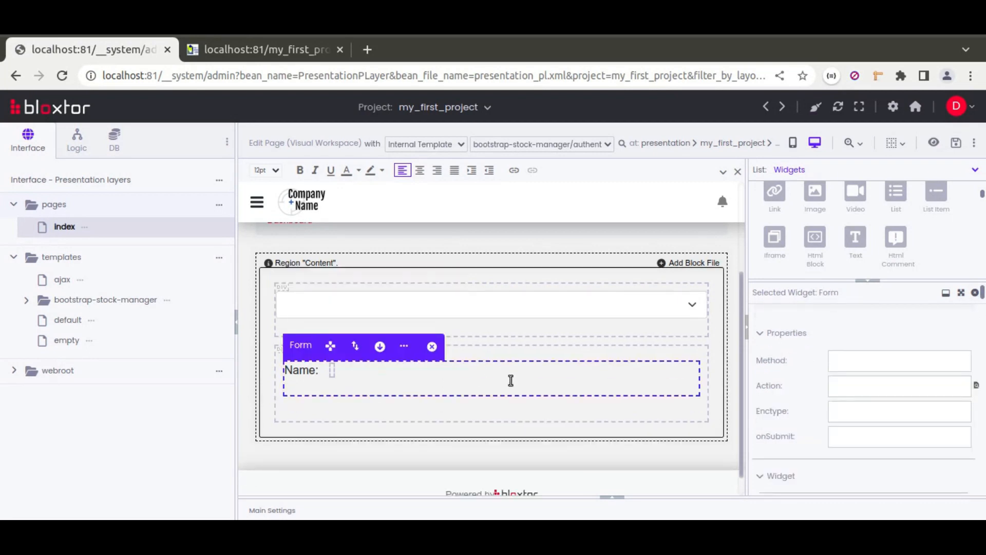
scroll(781, 363, down, 3)
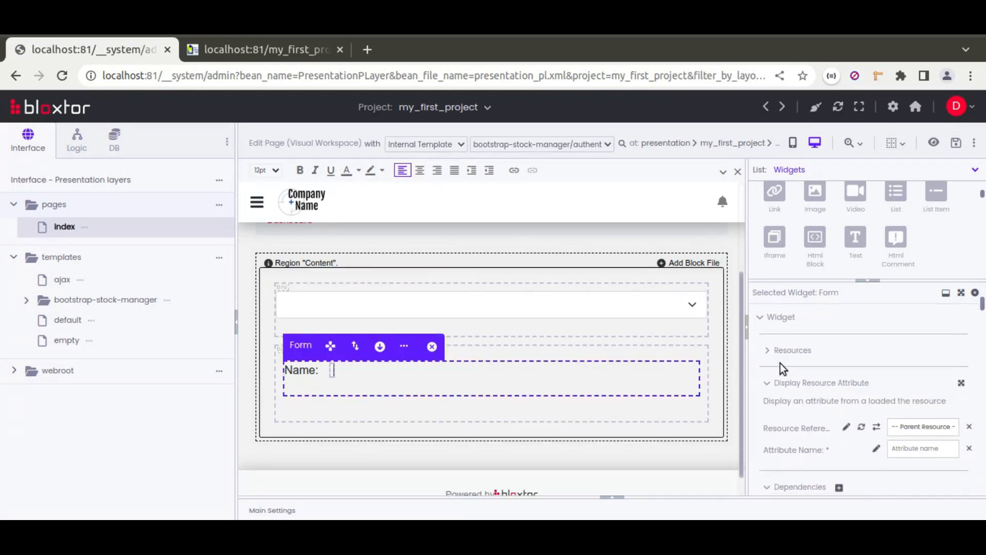
click(790, 343)
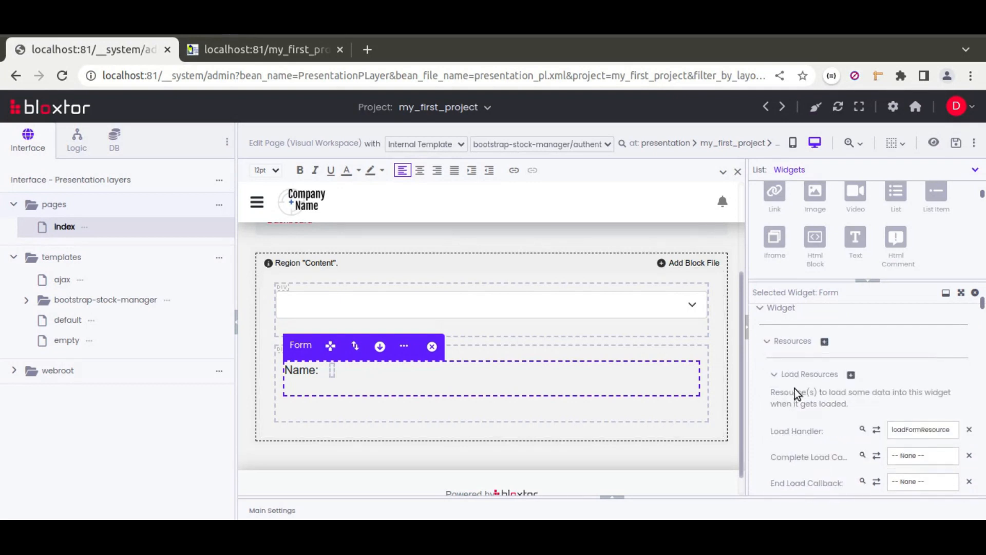
scroll(763, 415, down, 3)
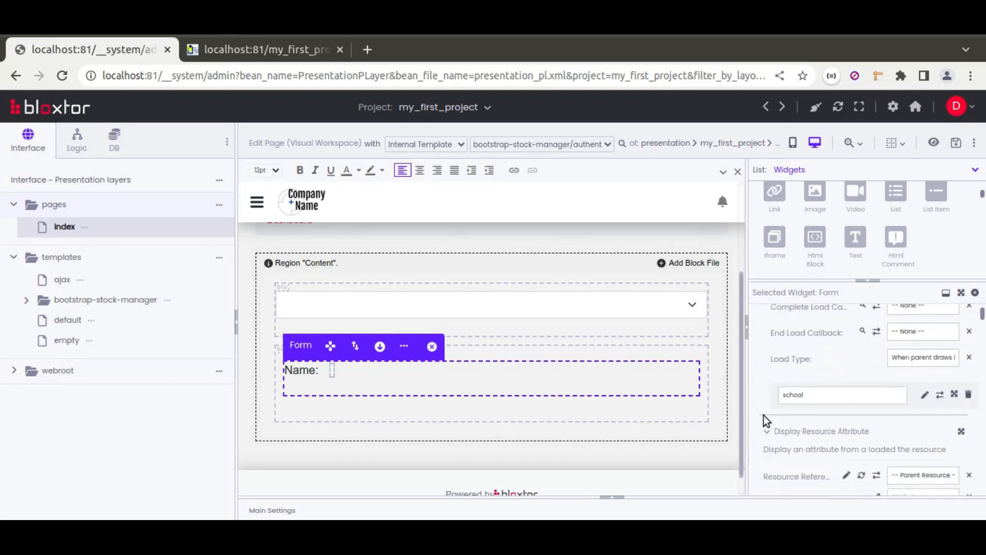
click(955, 390)
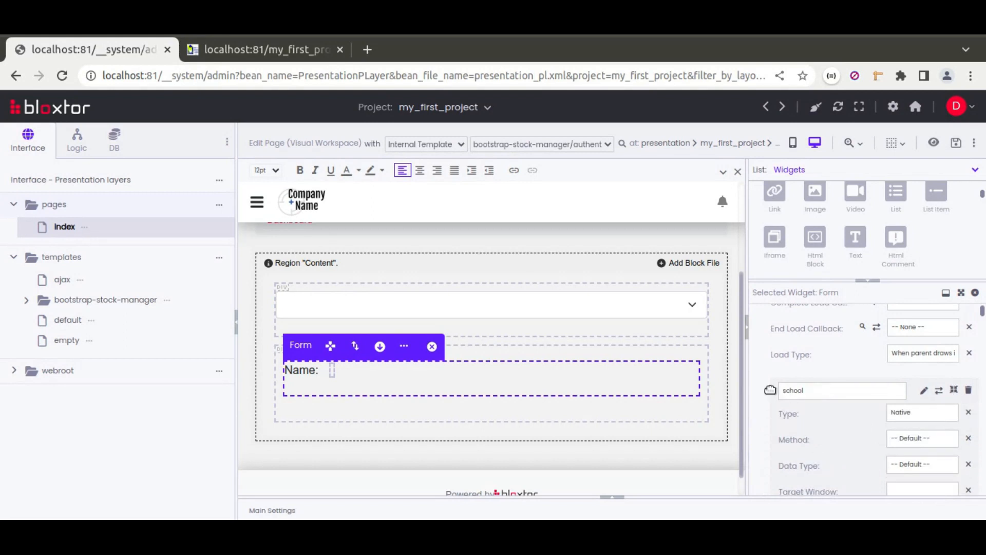
scroll(770, 389, down, 1)
scroll(770, 390, down, 3)
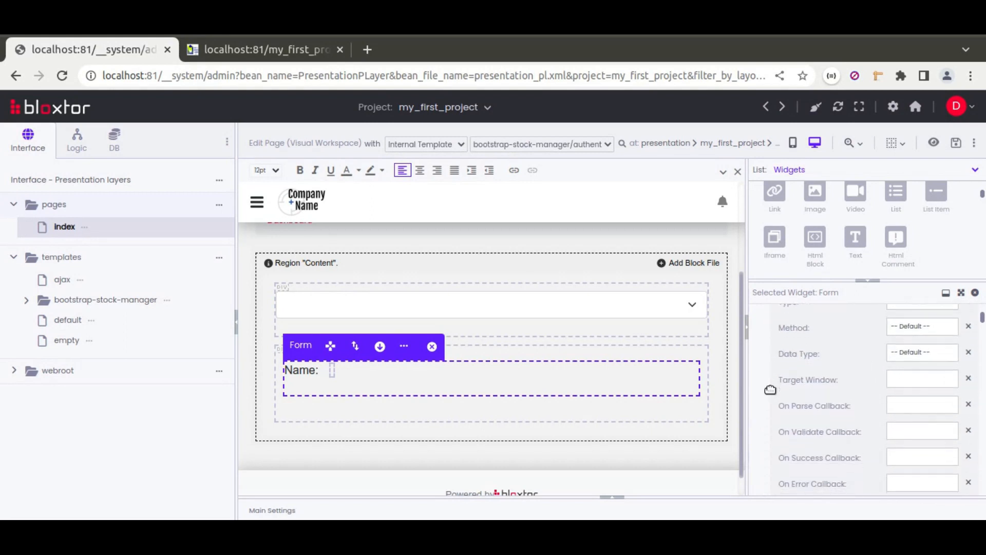
scroll(770, 390, down, 1)
click(893, 359)
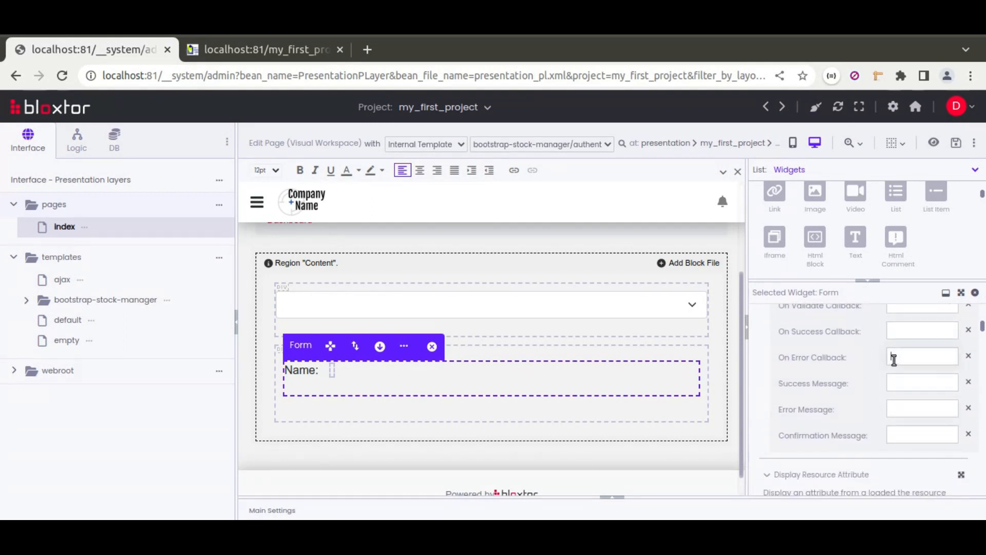
click(901, 409)
text(Please select a scho)
text(ol above)
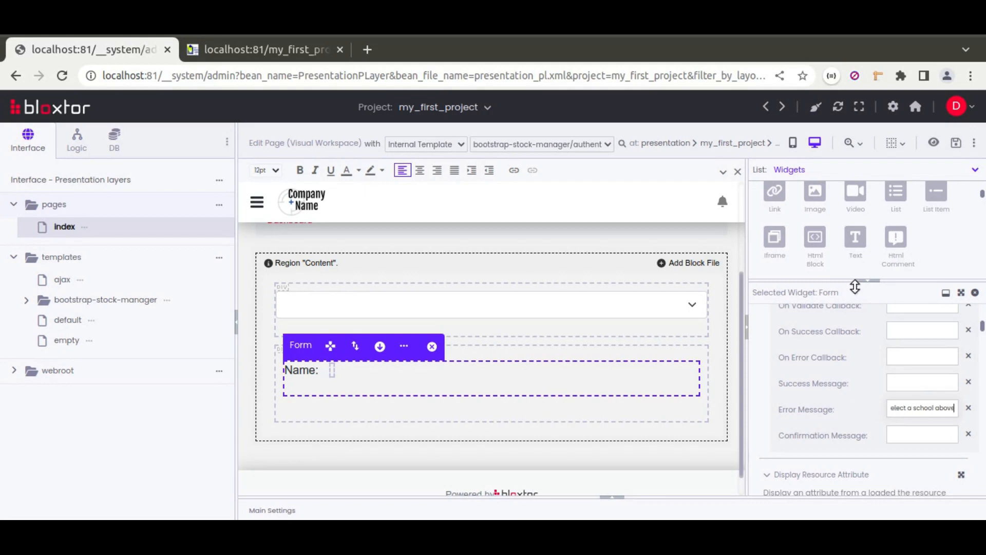
click(956, 143)
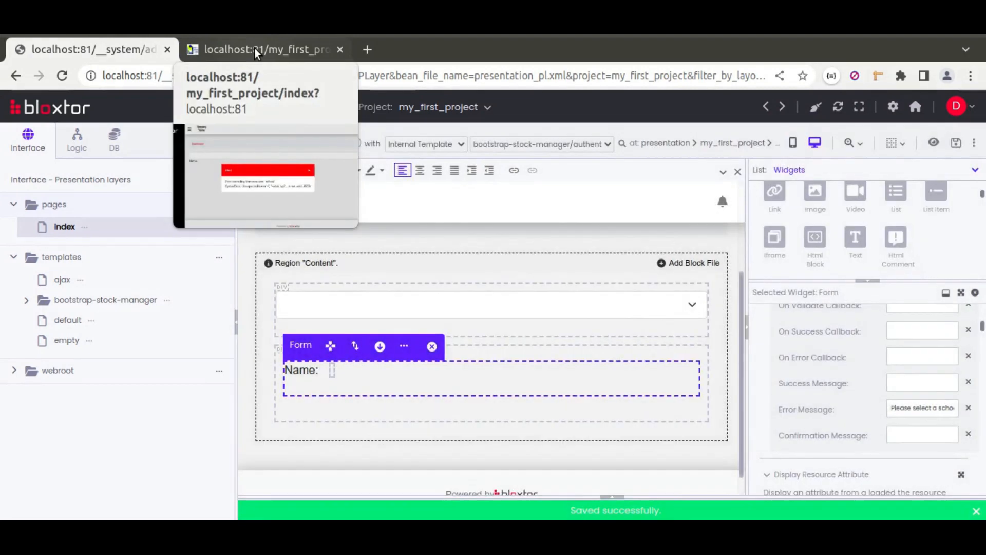
Step: Reload the live index page to check the alert's wording, and return to the page editor
click(254, 48)
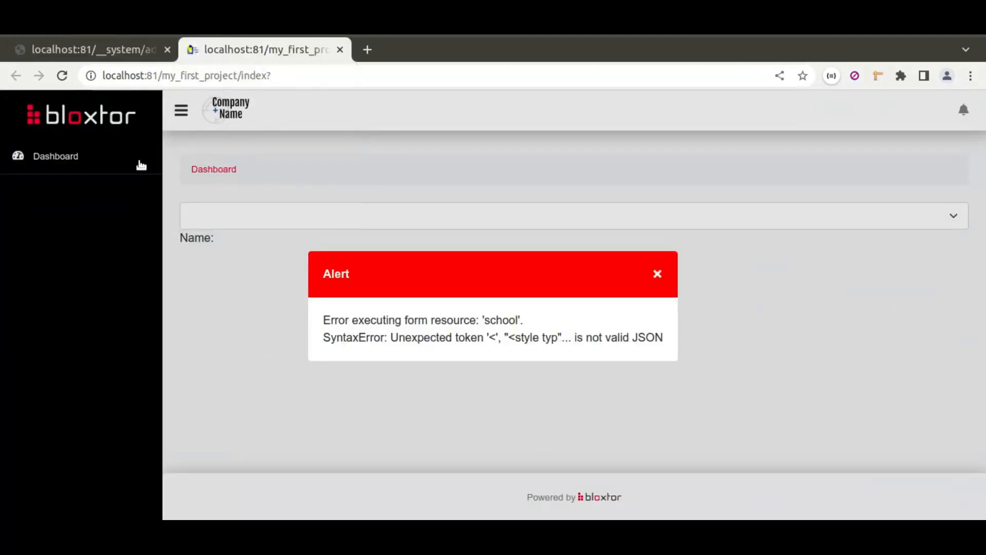
click(62, 76)
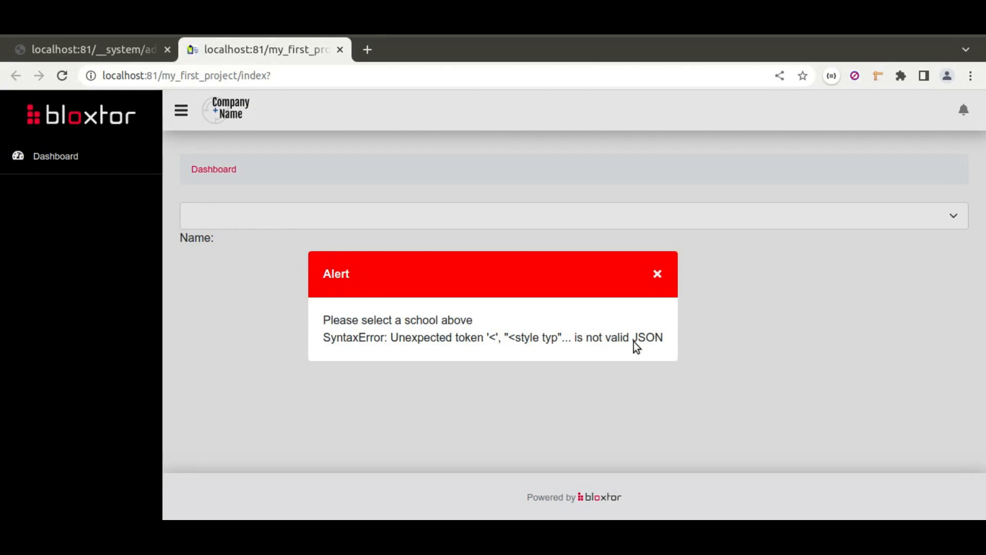
click(72, 50)
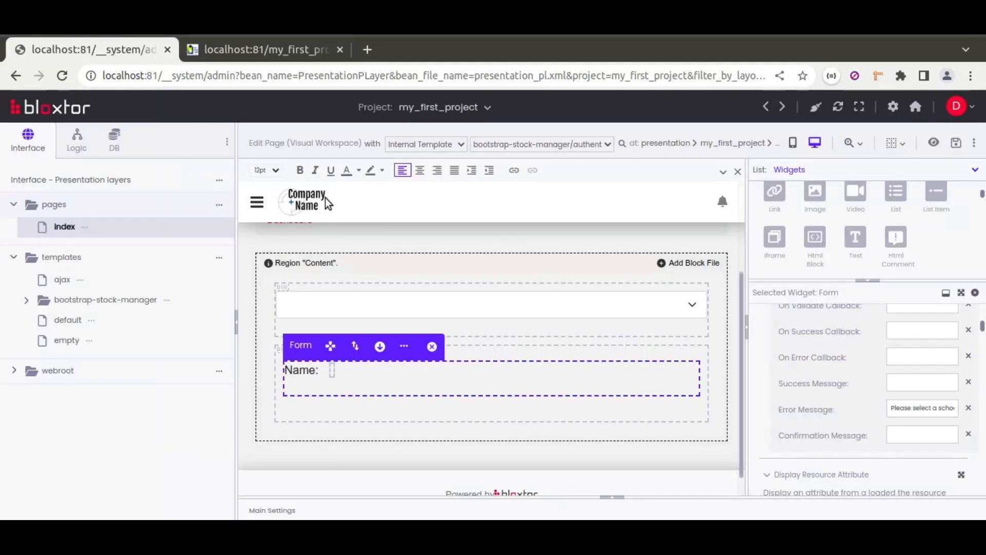
Step: Extend the school_group resource's execution condition to \$_GET["resource"] == "school" && \$_GET["search_attrs"] and save the page
click(611, 498)
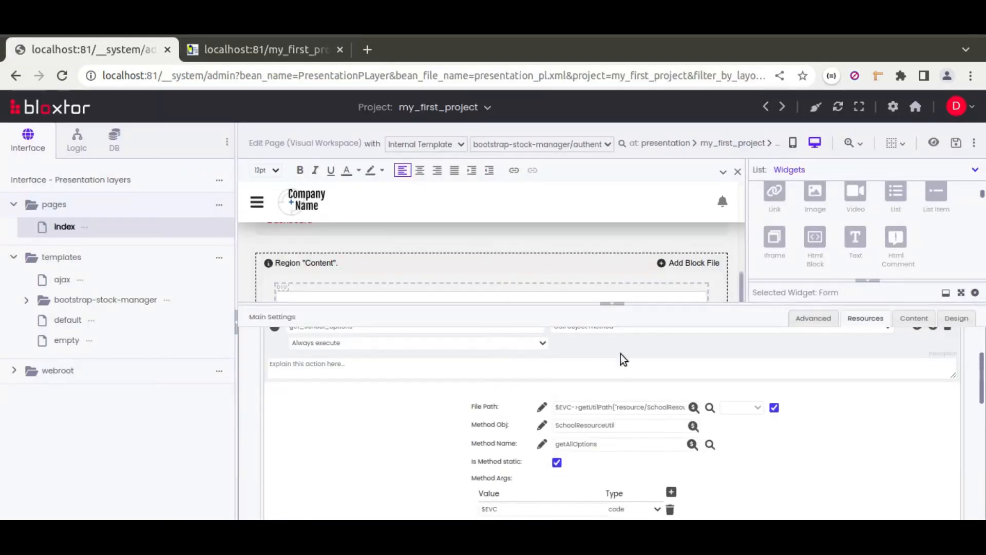
scroll(634, 352, up, 3)
scroll(337, 390, up, 1)
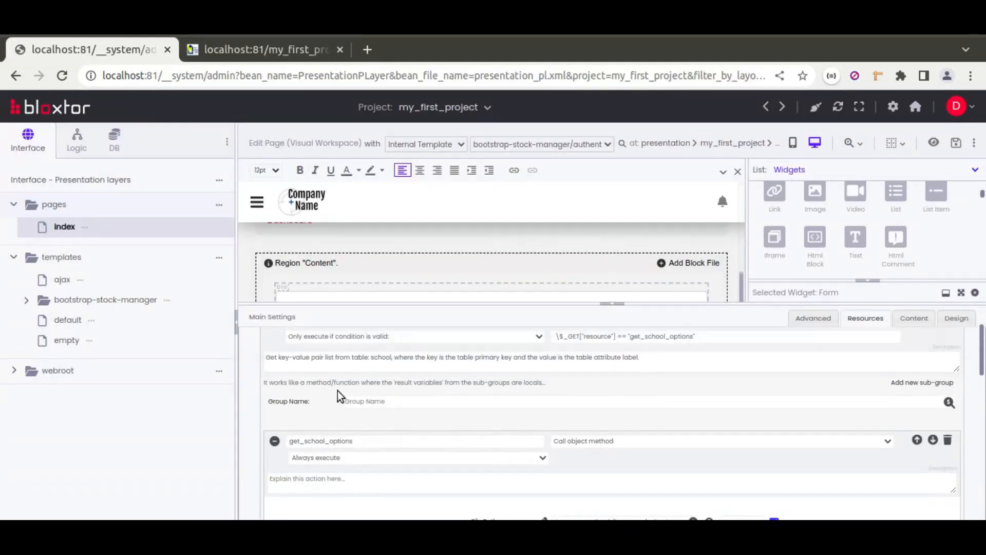
scroll(337, 390, up, 2)
click(272, 384)
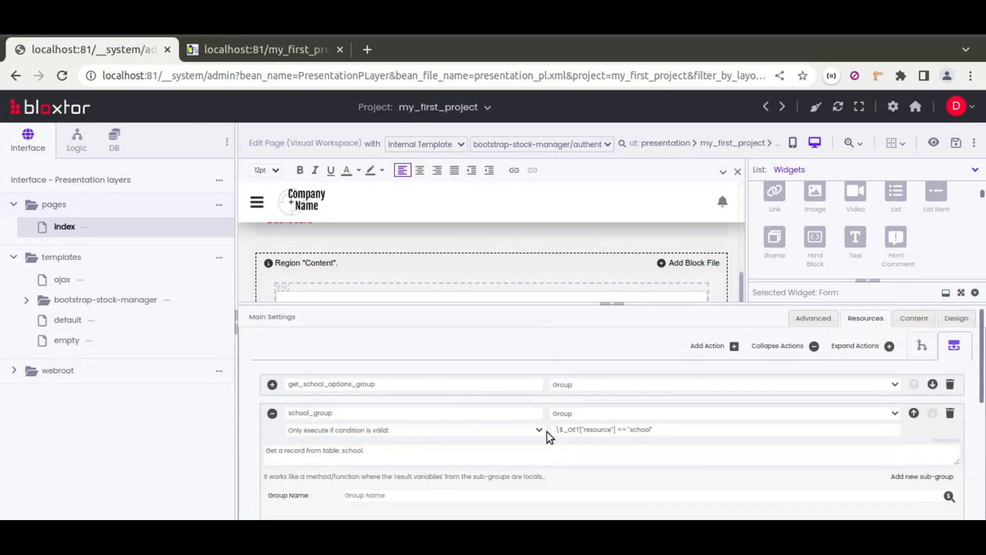
click(670, 430)
text(search_attrs"])
click(955, 144)
Step: Reload the live index page to check the alert with the new school_group condition, and return to the page editor
click(251, 46)
click(62, 77)
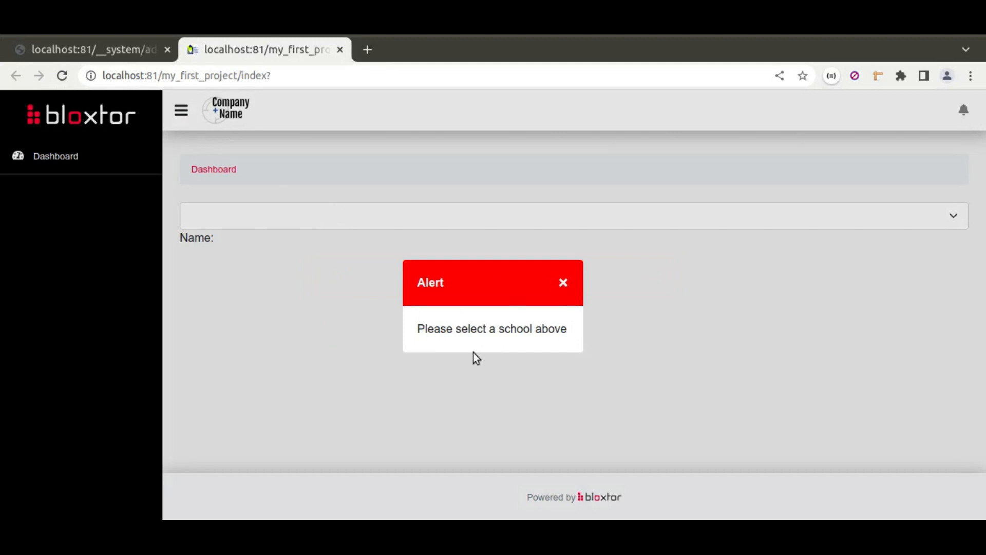
click(98, 45)
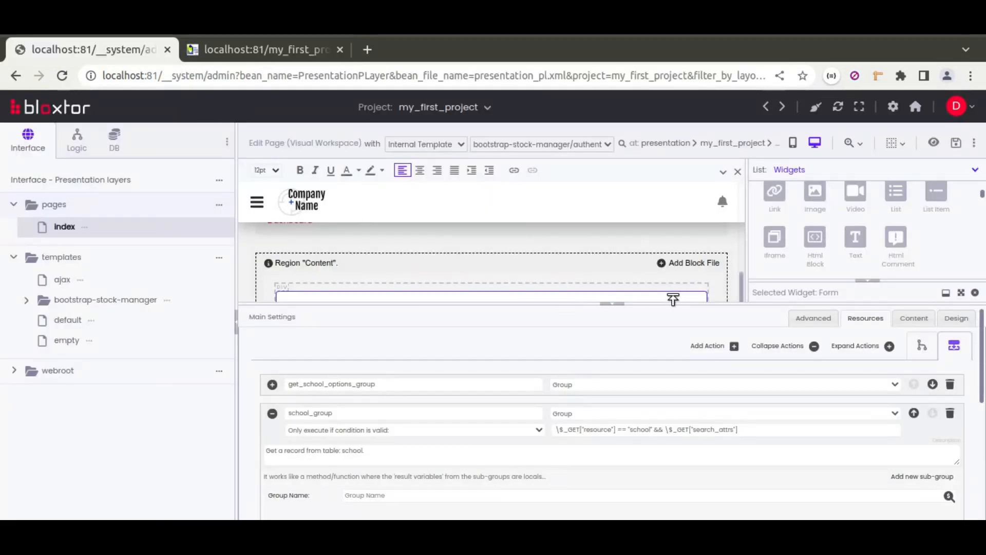
Step: Clear the error message of the Form's school load resource and save the index page, checking the live page in between
click(613, 304)
triple_click(928, 410)
key(BackSpace)
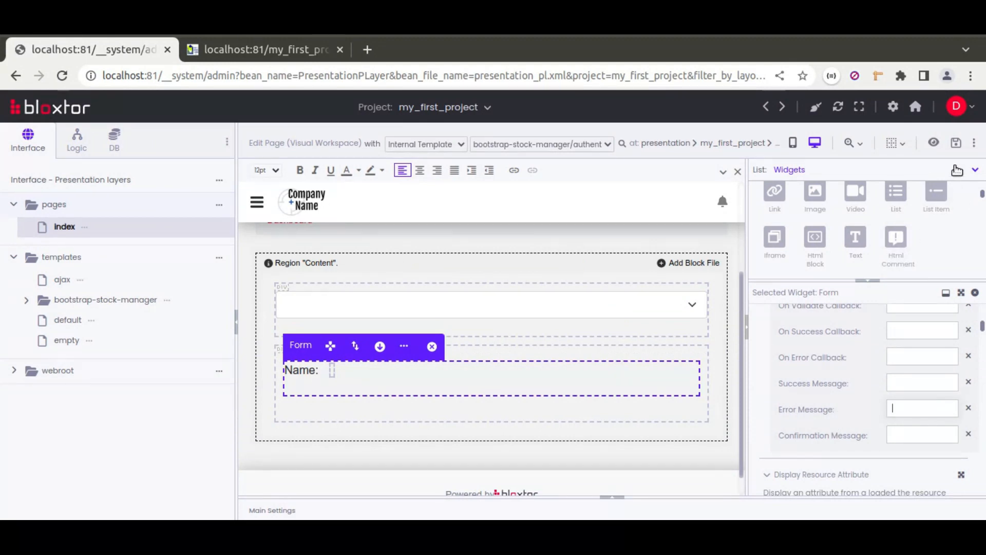
click(955, 144)
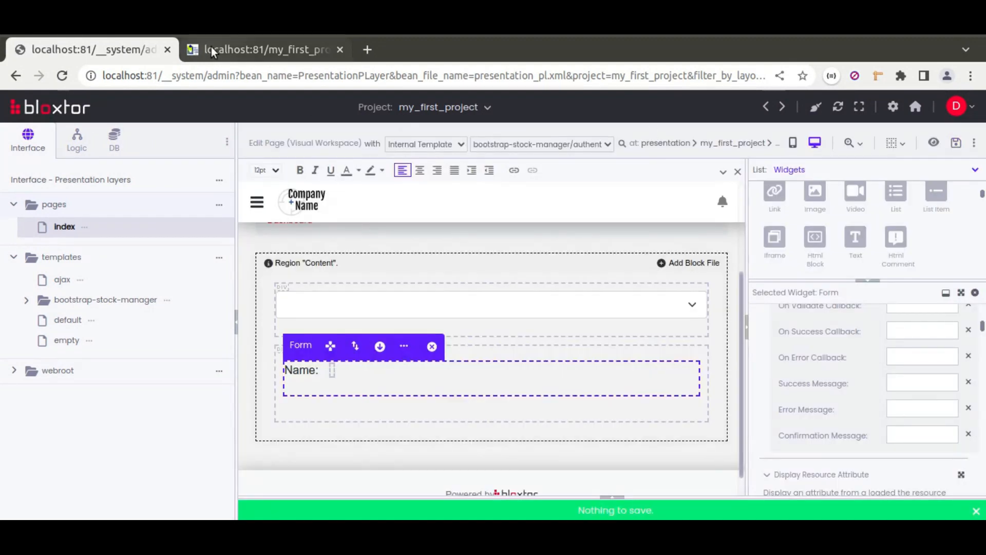
click(907, 410)
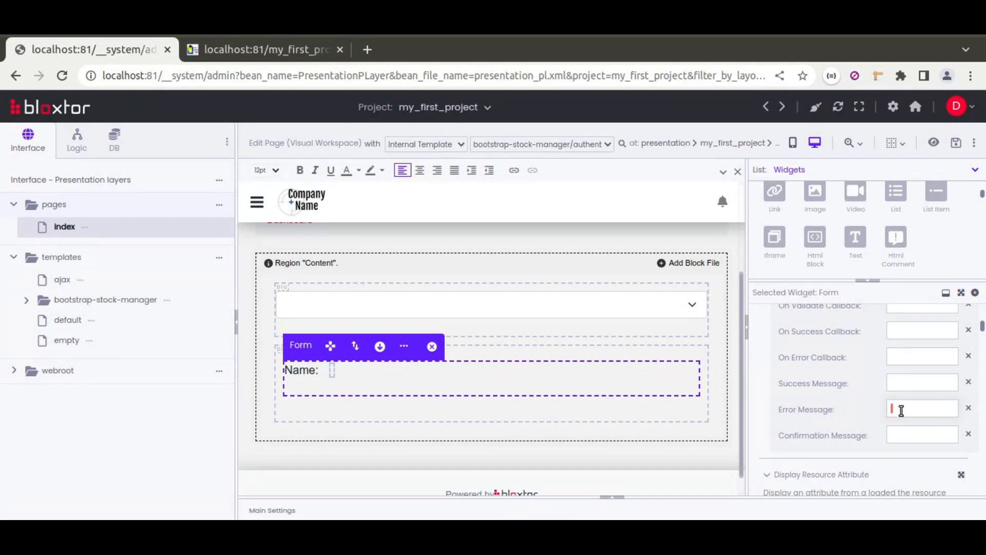
click(239, 48)
click(58, 77)
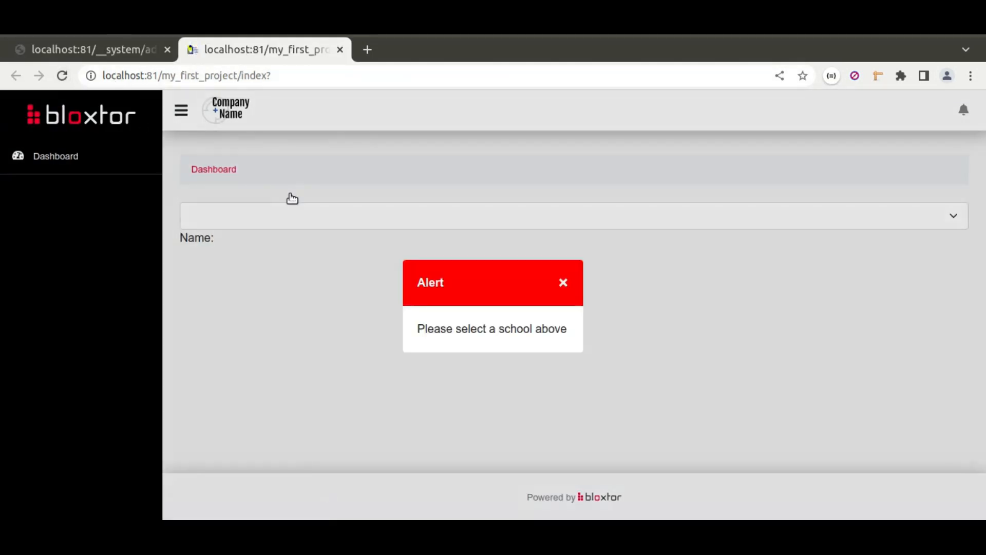
click(63, 52)
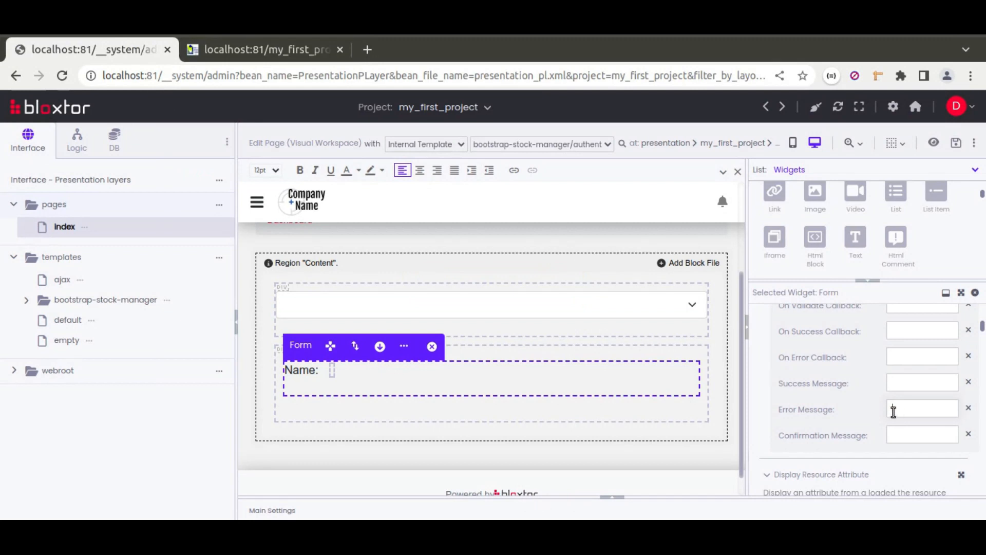
click(955, 142)
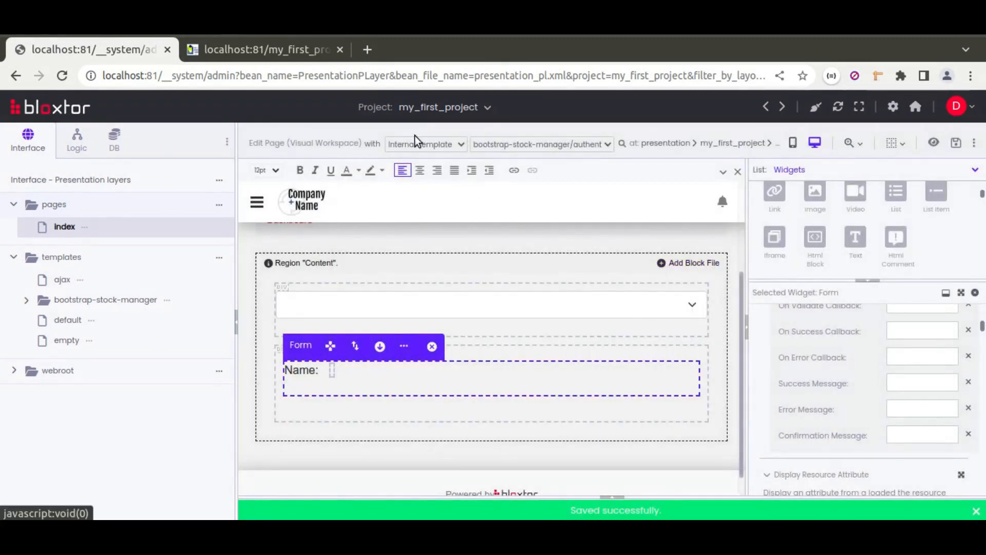
Step: Reload the live index page and select ESPAV, Rainha, New school and the blank option in turn to check the form
click(218, 50)
click(62, 75)
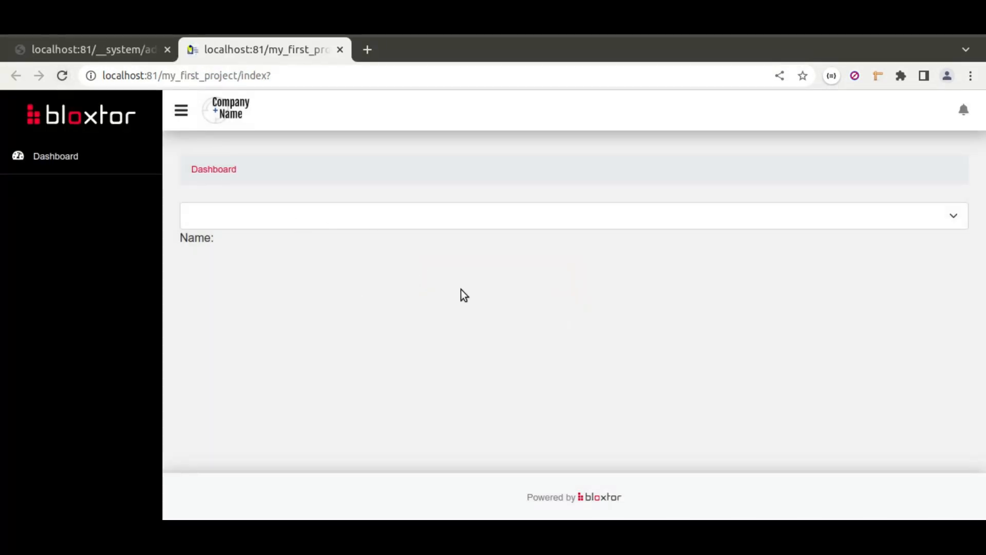
click(362, 220)
click(257, 250)
click(263, 225)
click(249, 266)
click(244, 221)
click(244, 280)
click(239, 221)
click(232, 237)
Step: Select Rainha and New school in the live page's dropdown to recheck the name shown in the form
click(318, 220)
click(254, 265)
click(254, 226)
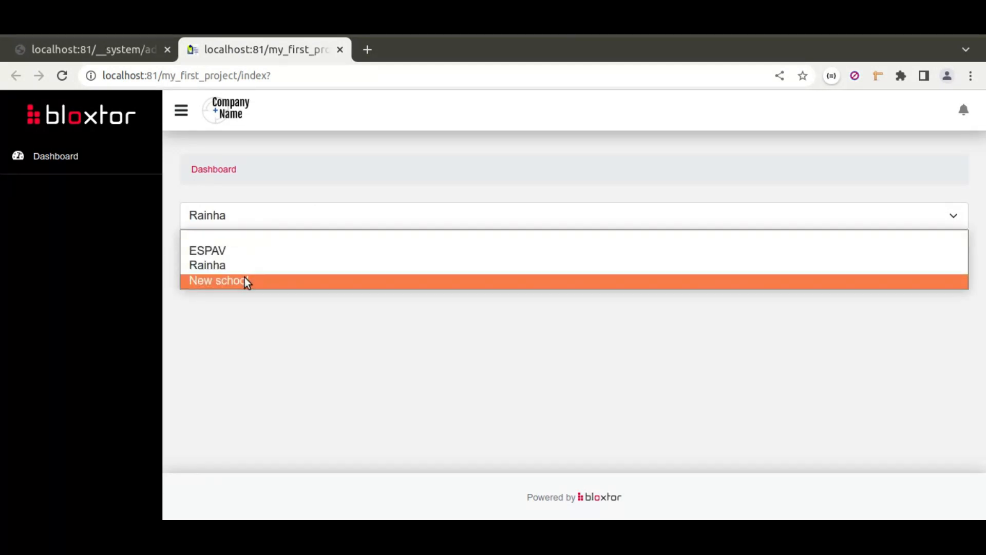
click(245, 280)
click(271, 218)
click(281, 241)
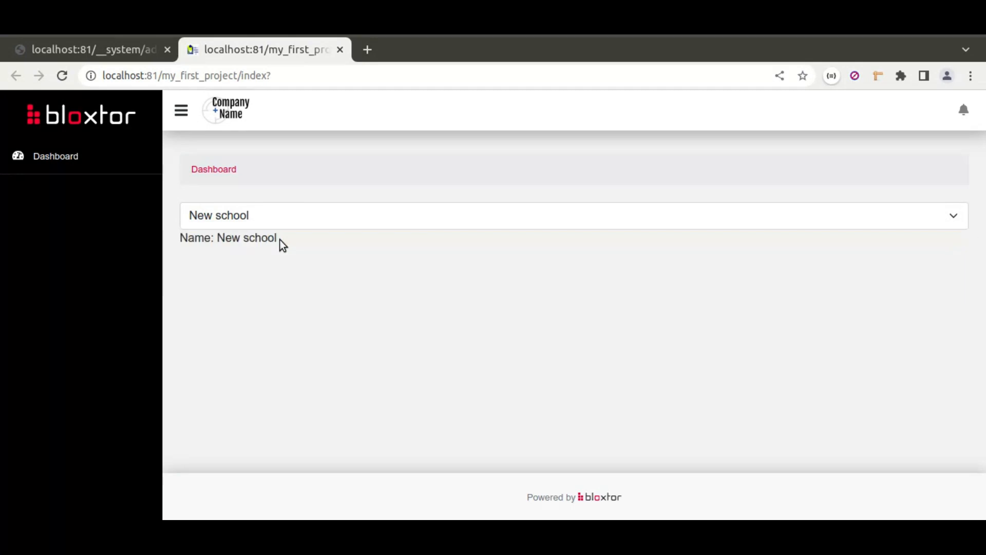
Step: Highlight the school name and its label on the live page, and open the dropdown to review its options
drag(217, 236, 283, 241)
click(318, 241)
drag(218, 236, 189, 238)
click(288, 252)
click(189, 237)
click(244, 215)
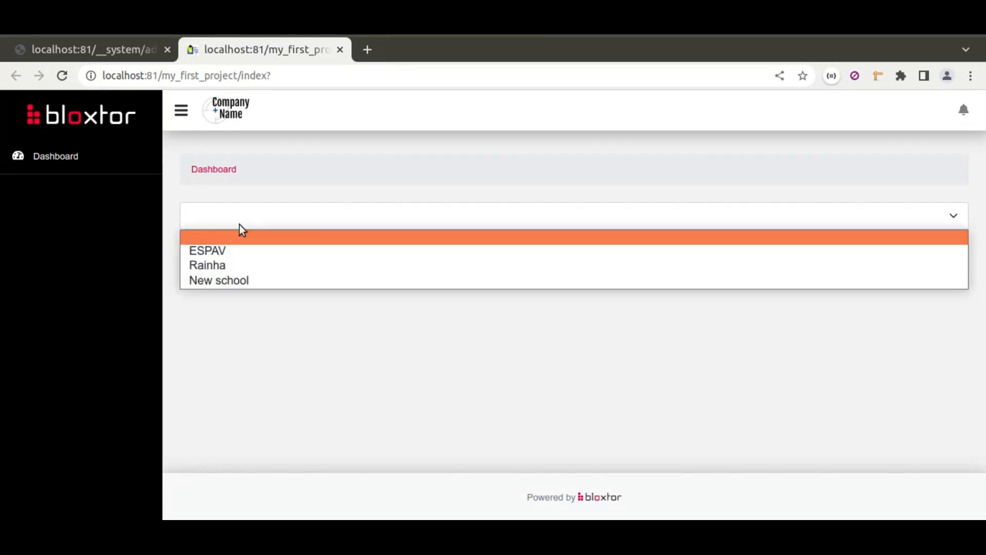
Step: Leave the live page and create a new page named easier in my_first_project's pages folder
click(231, 215)
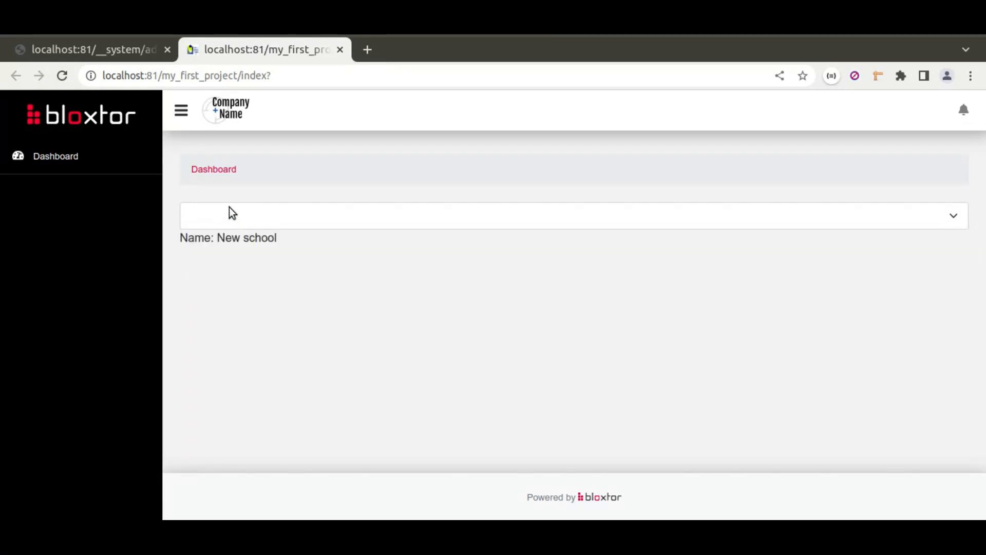
click(99, 47)
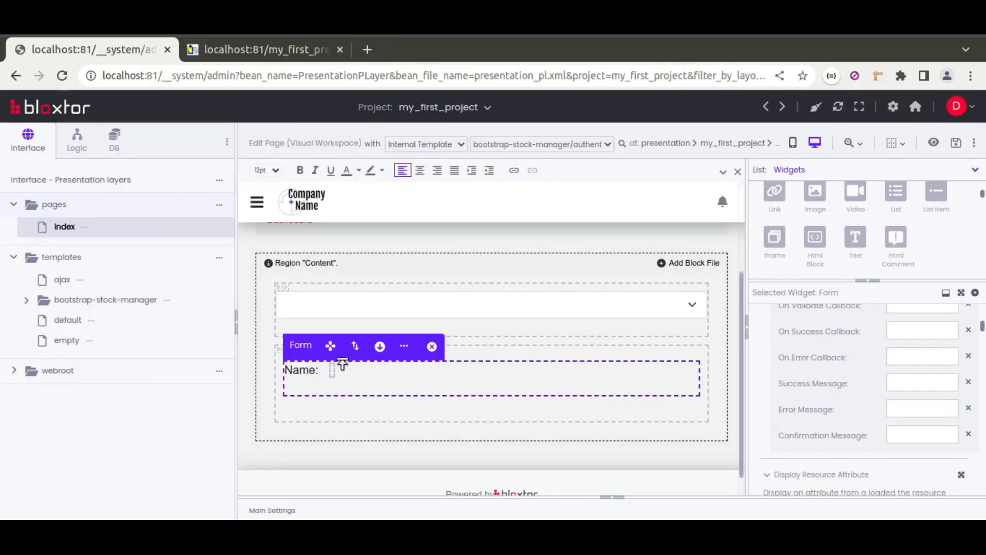
click(217, 205)
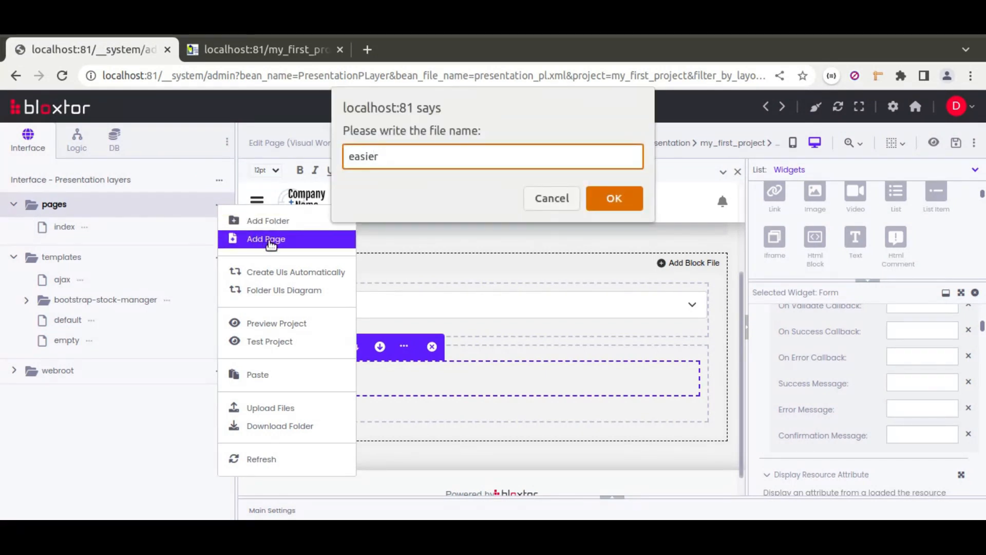
key(Return)
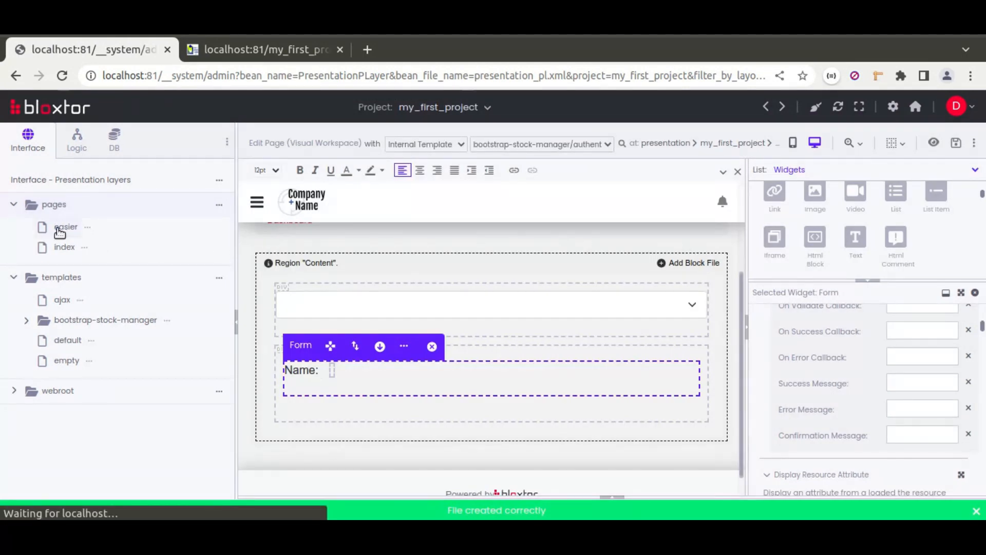
Step: Open the easier page for visual editing with a Bootstrap-stock-manager template and dismiss the auto-save notice
click(66, 227)
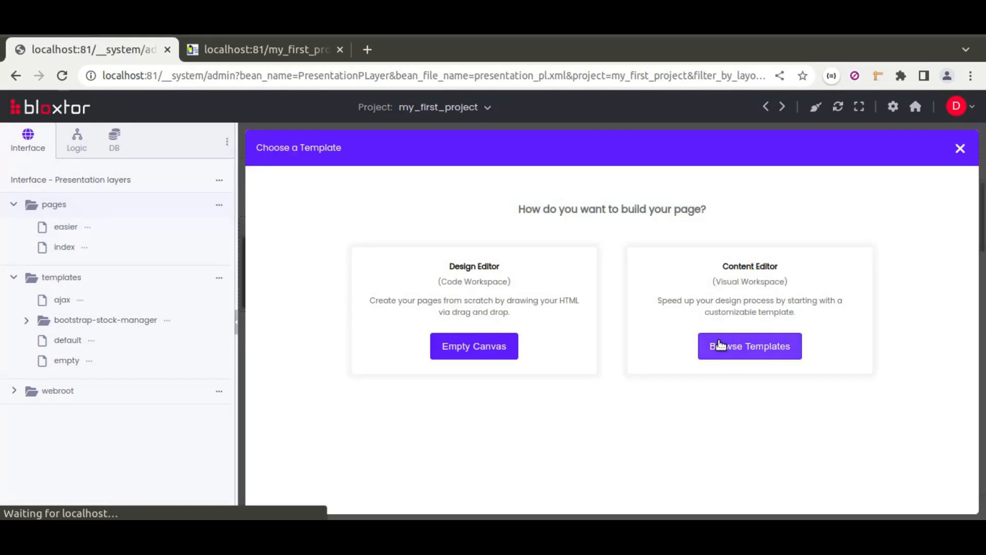
click(716, 345)
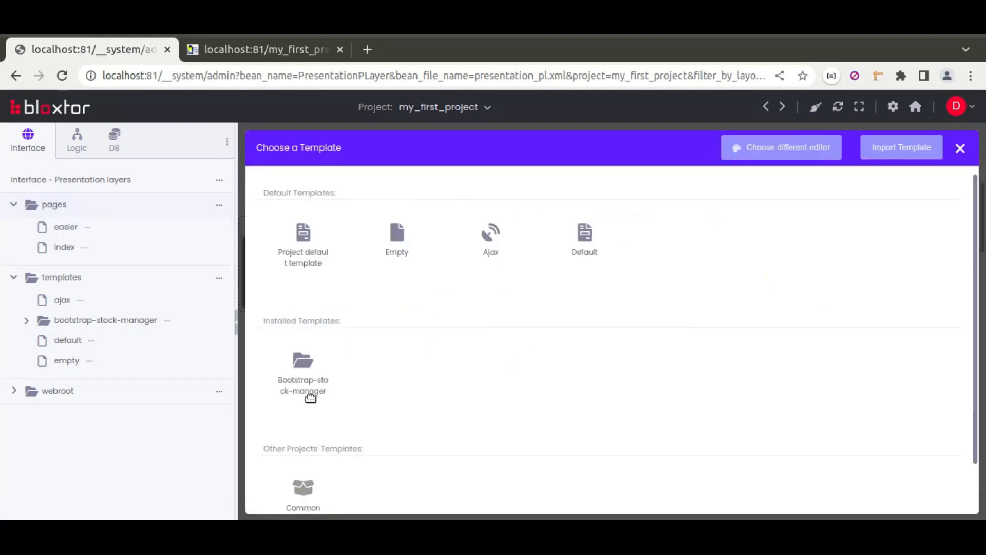
click(306, 358)
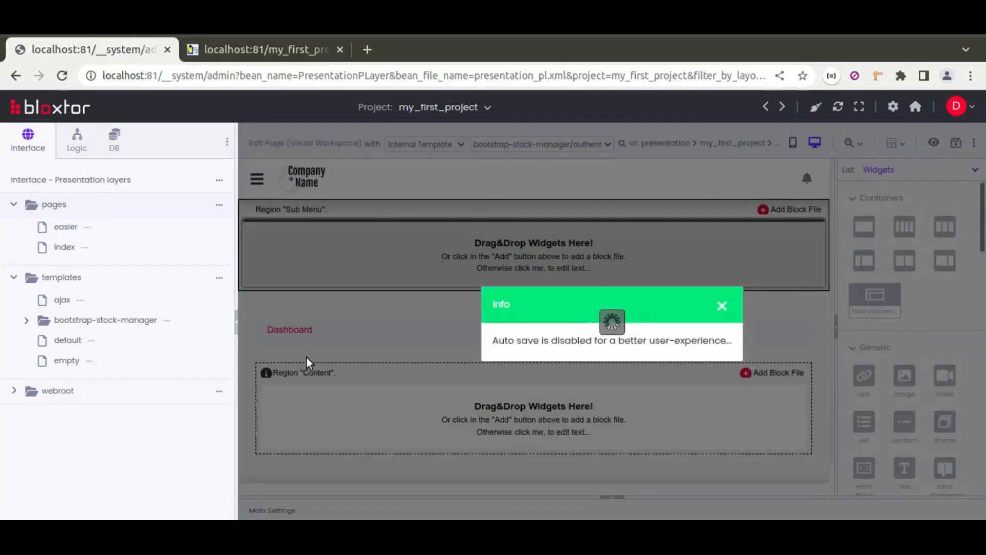
click(724, 307)
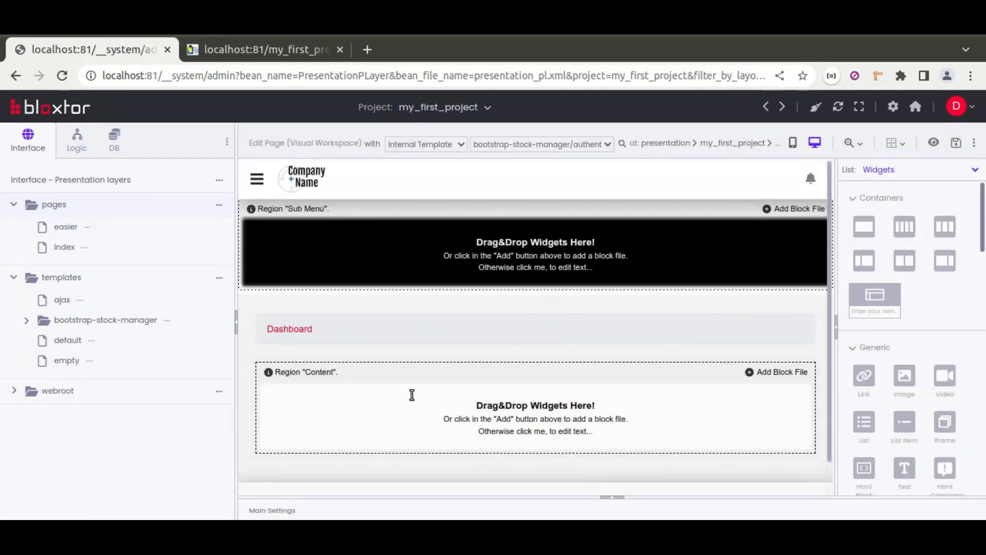
Step: Insert the school database table into the Content region as an Html Form with the View action
click(110, 138)
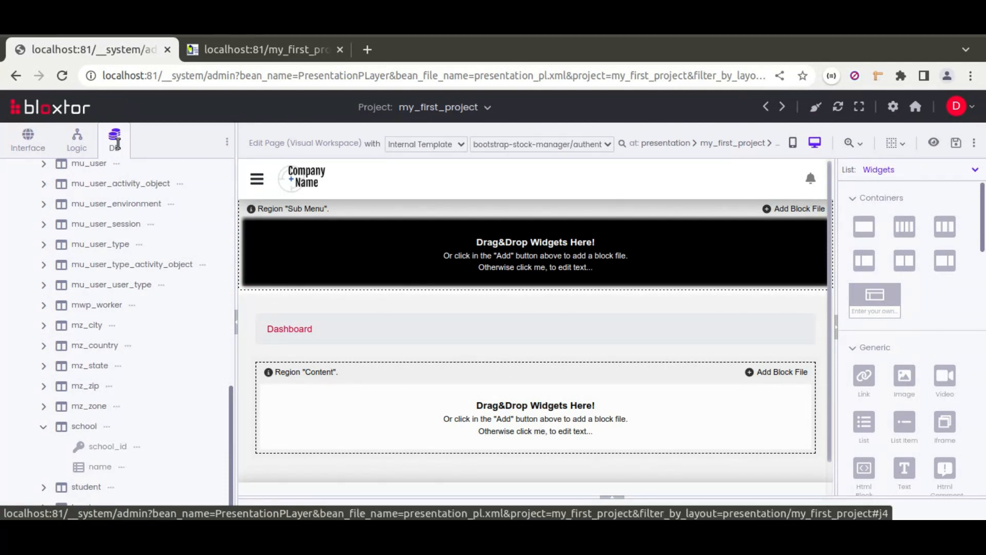
drag(61, 427, 347, 417)
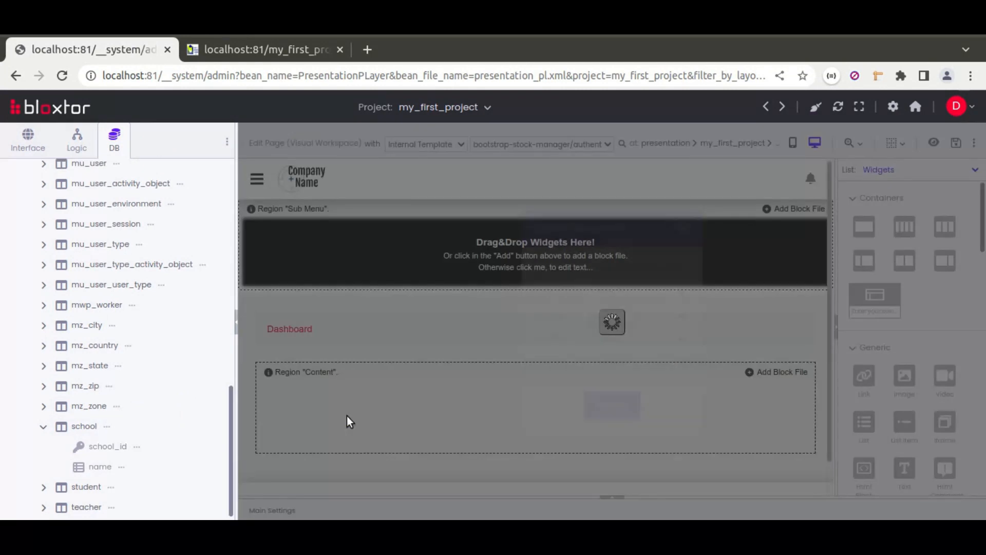
click(624, 316)
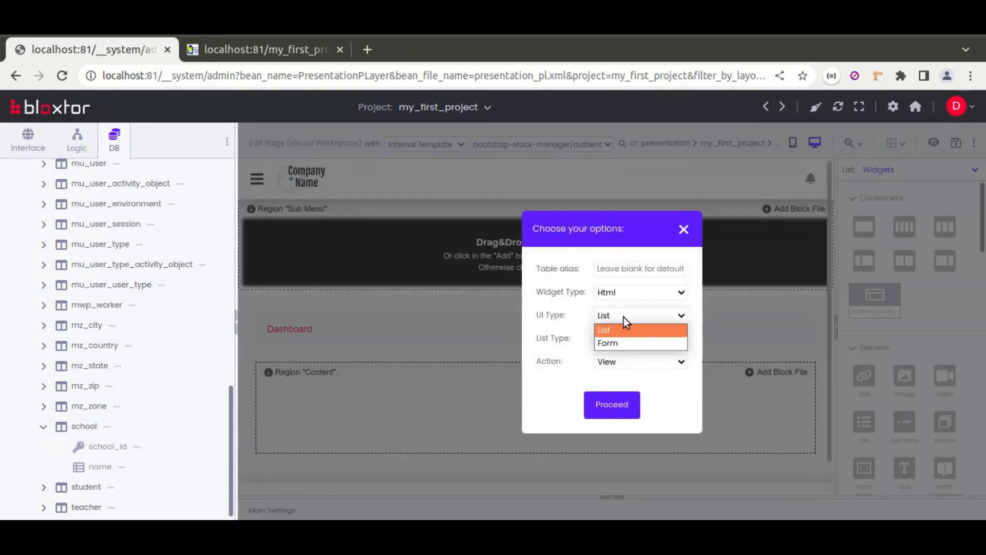
click(608, 344)
click(609, 384)
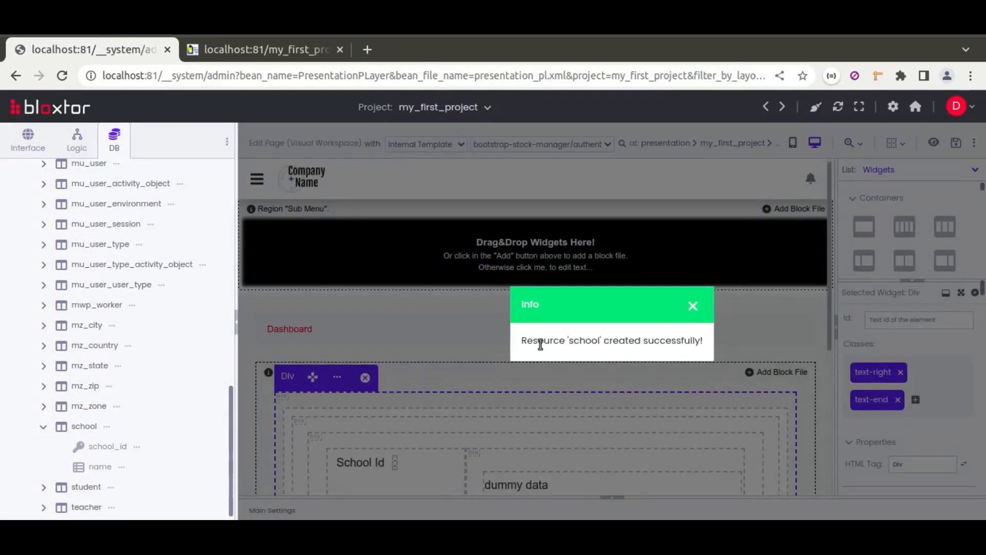
click(693, 312)
Step: Add an empty Div above the school form inside the outer Div of the Content region and select it
scroll(513, 321, down, 3)
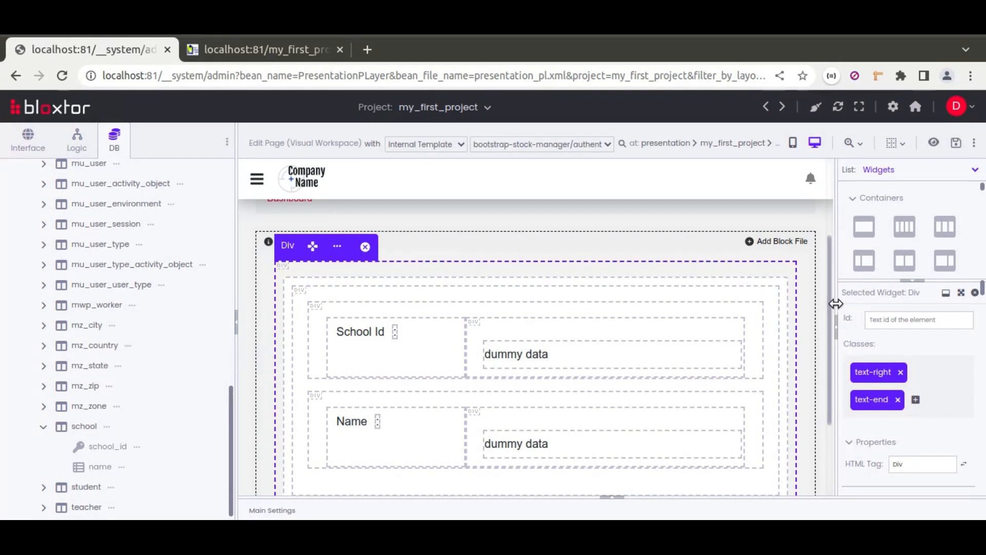
drag(836, 303, 725, 303)
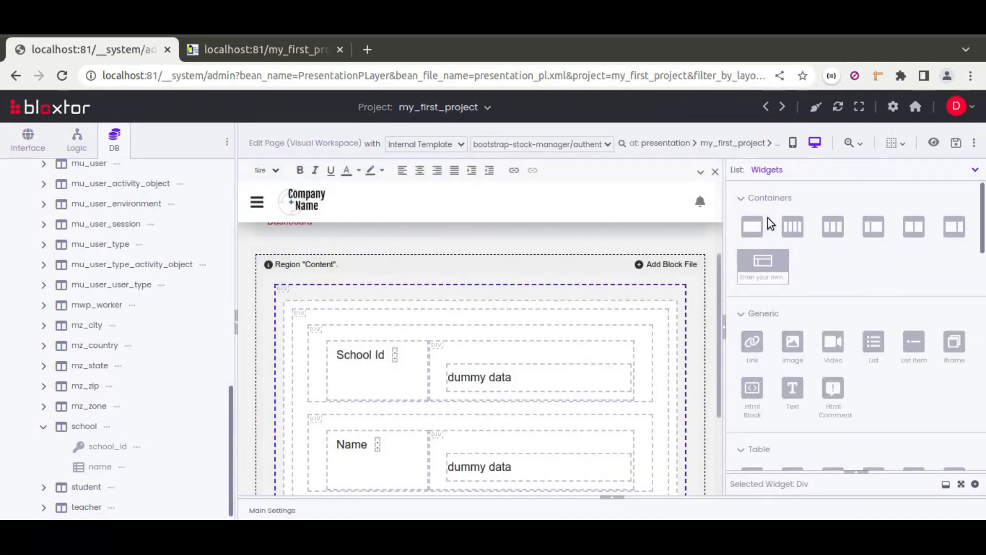
click(769, 198)
drag(753, 311, 593, 306)
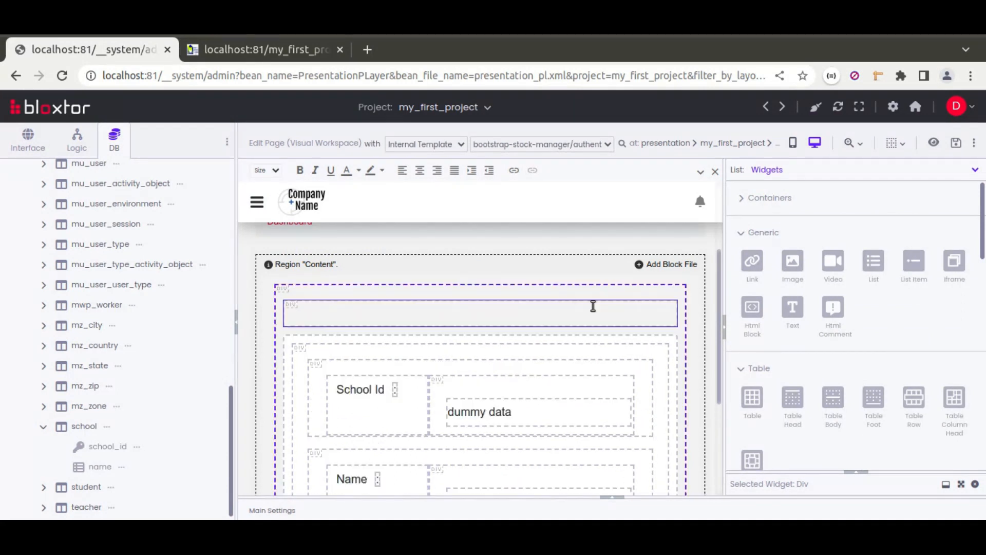
click(489, 316)
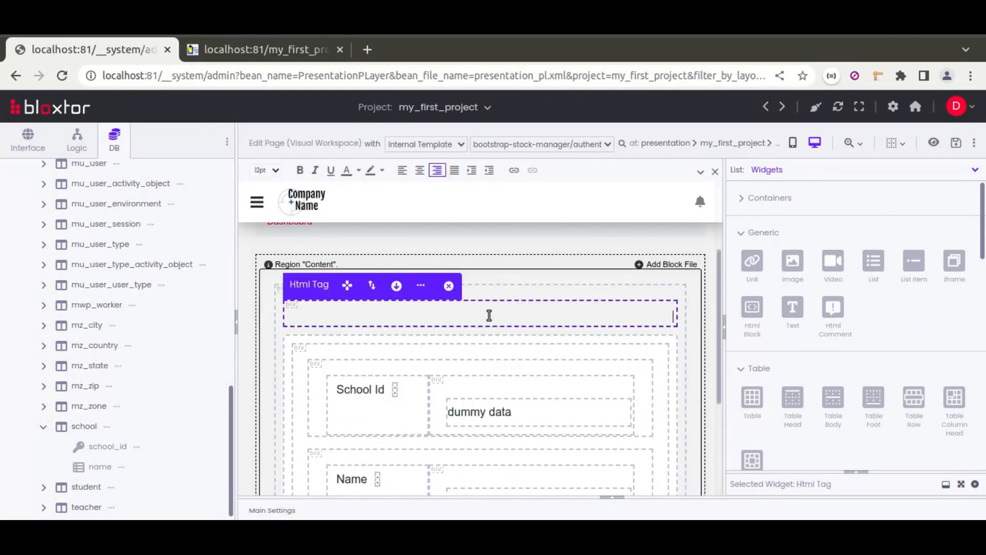
Step: Set the new Div's default widget type to Search group
click(855, 471)
scroll(763, 383, down, 2)
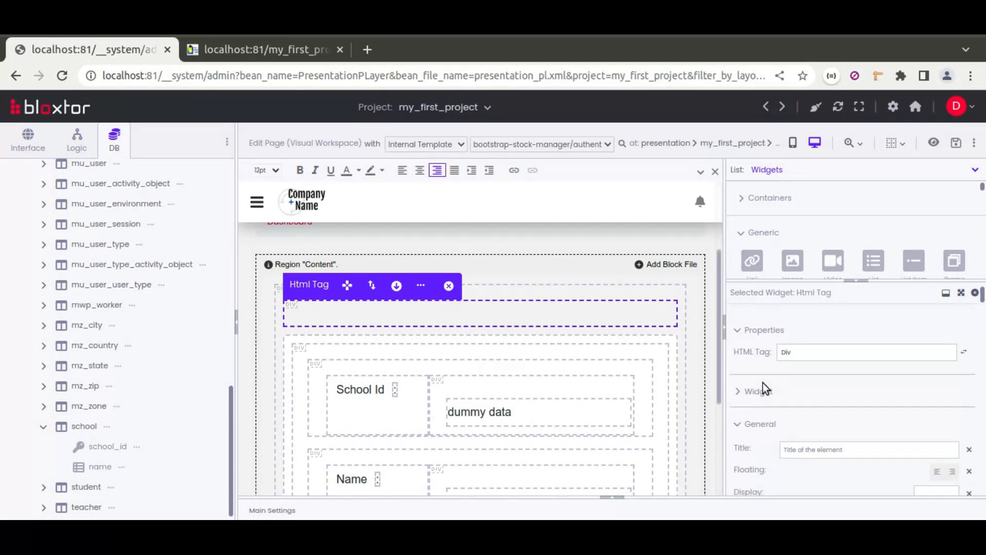
click(756, 384)
scroll(758, 385, down, 5)
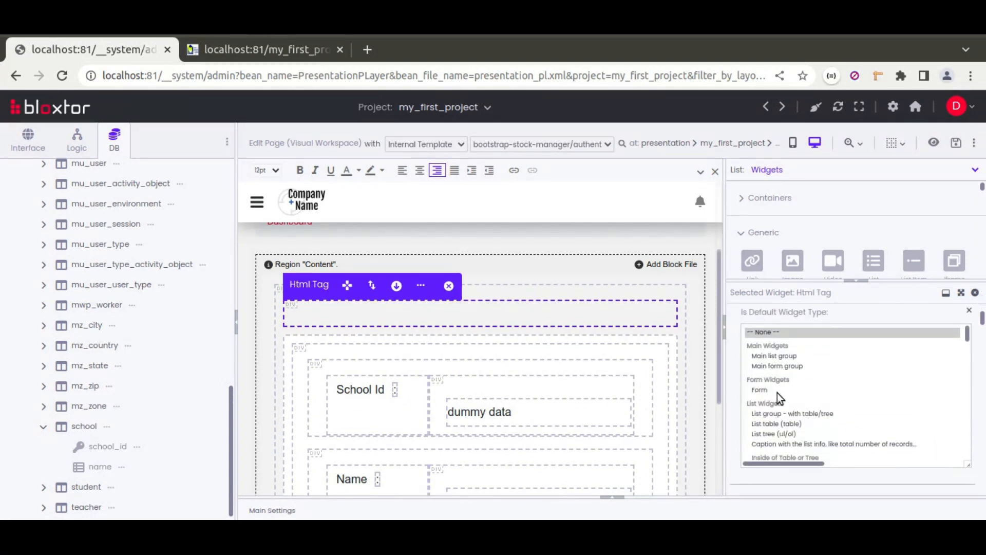
scroll(777, 392, down, 4)
scroll(778, 392, down, 8)
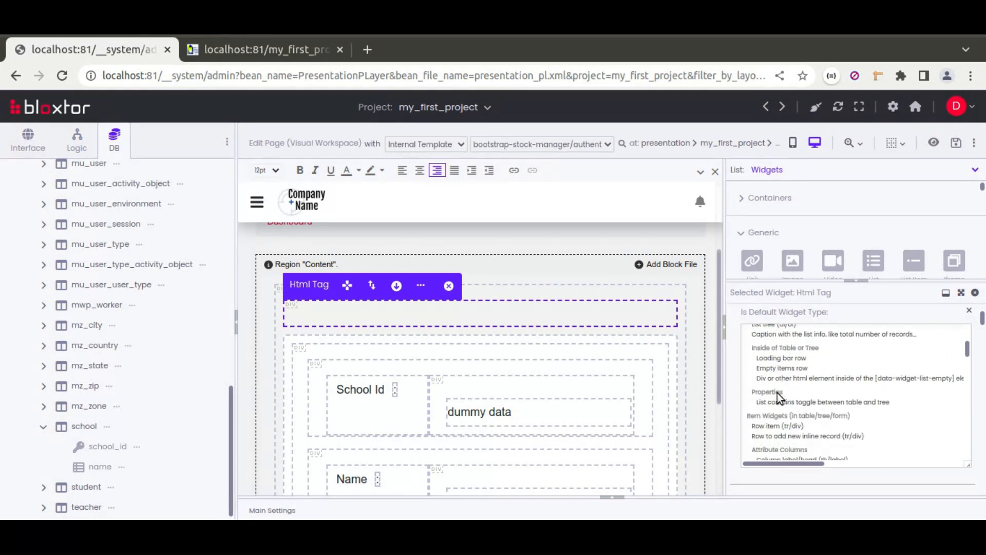
scroll(778, 392, down, 8)
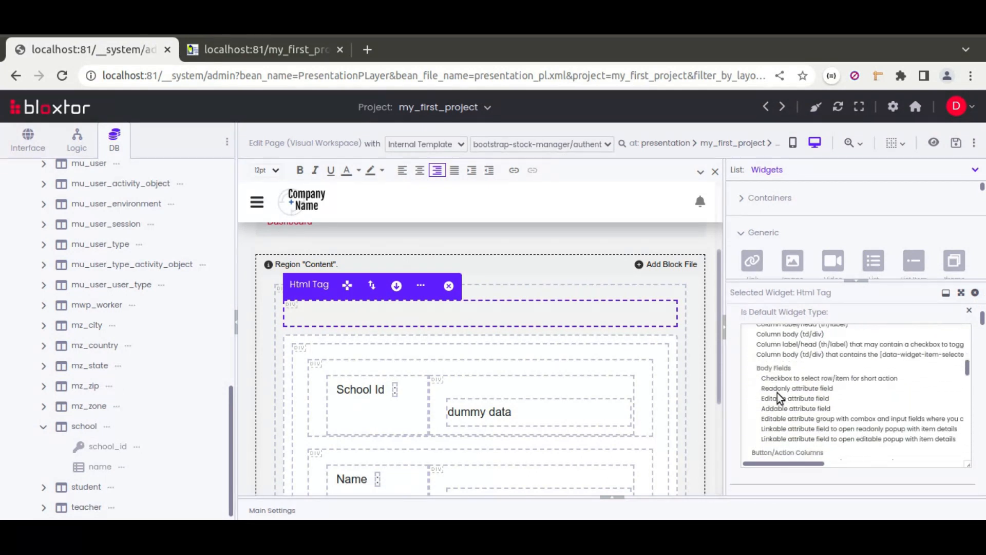
scroll(778, 392, down, 4)
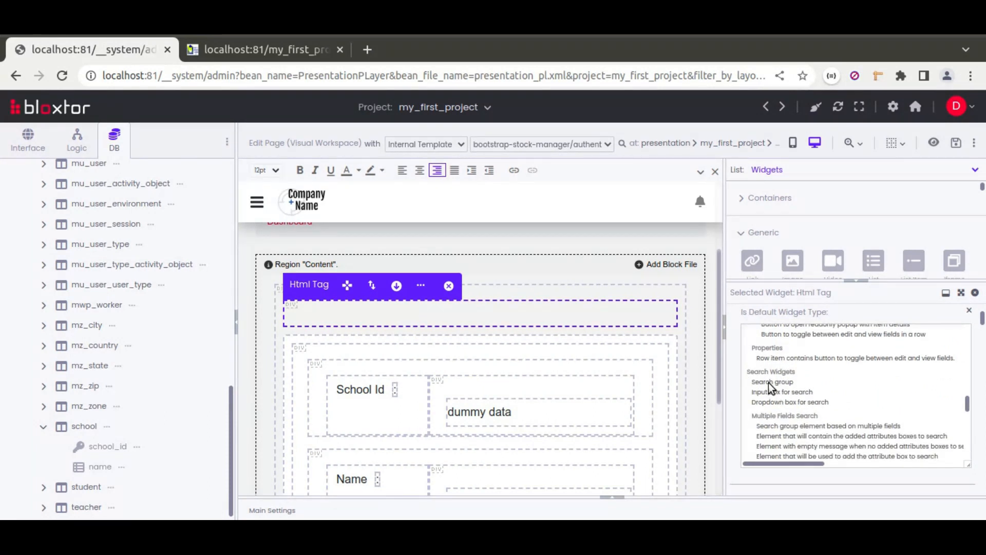
click(768, 383)
Step: Give the search group a select field that searches school_id with search type Equal, and save the easier page
scroll(732, 370, down, 3)
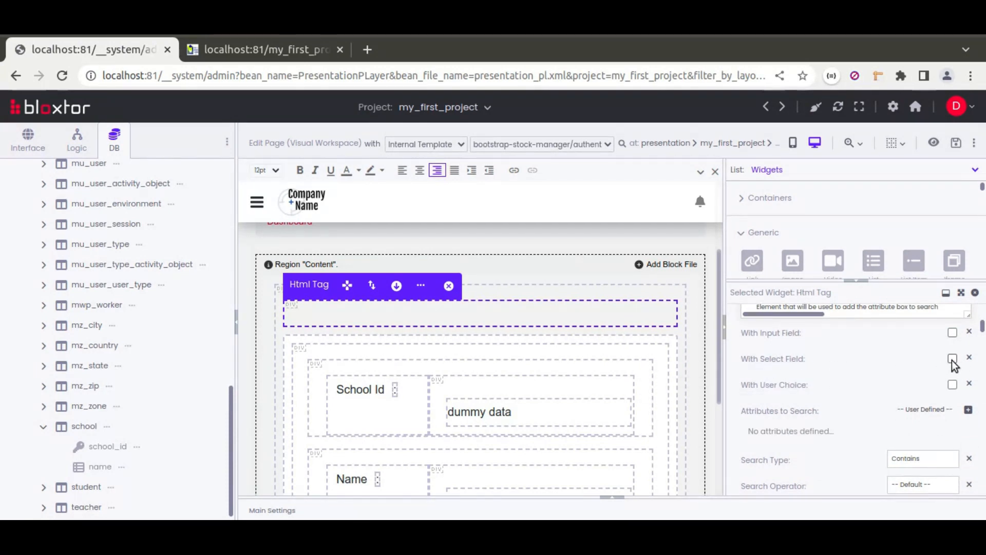
click(952, 359)
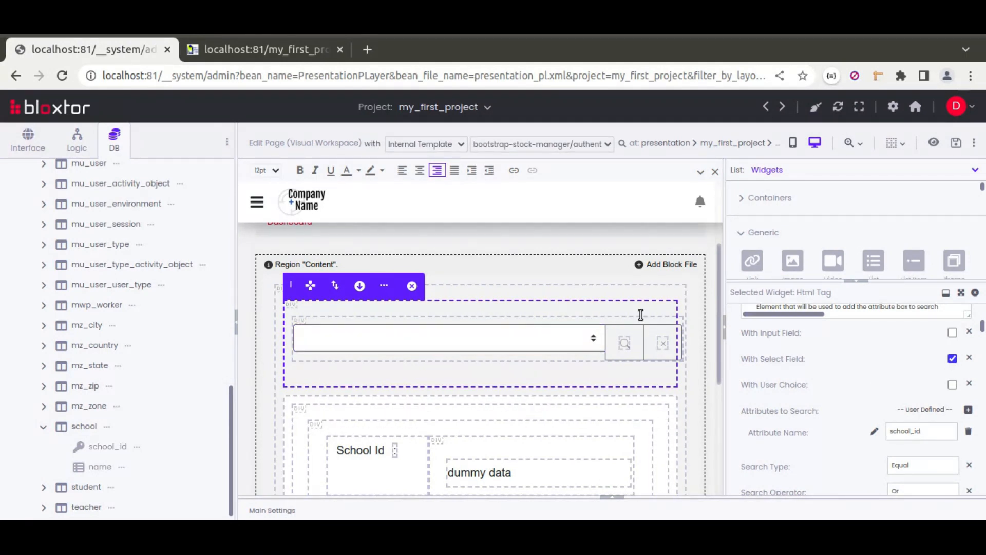
click(956, 147)
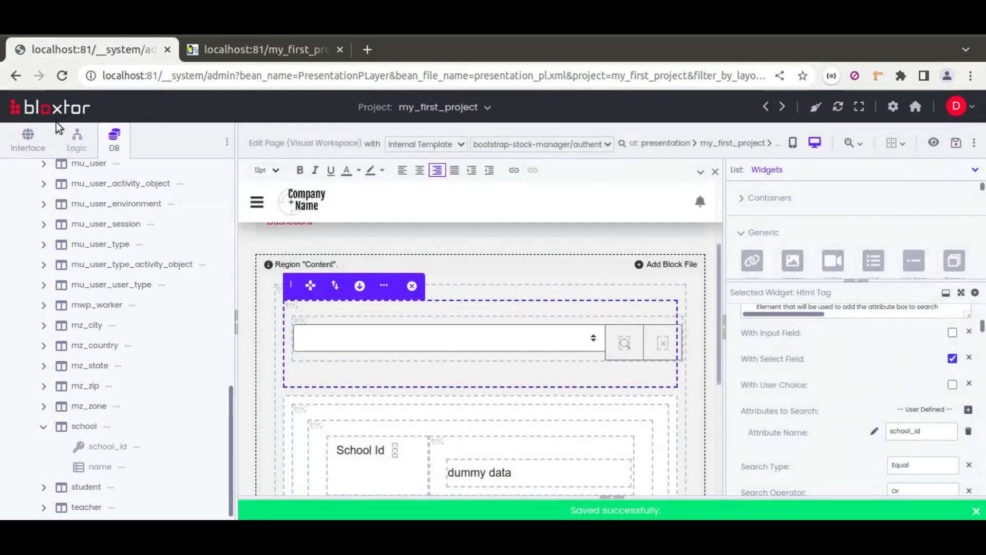
Step: Open the saved easier page live from the pages folder and dismiss its alert
click(21, 139)
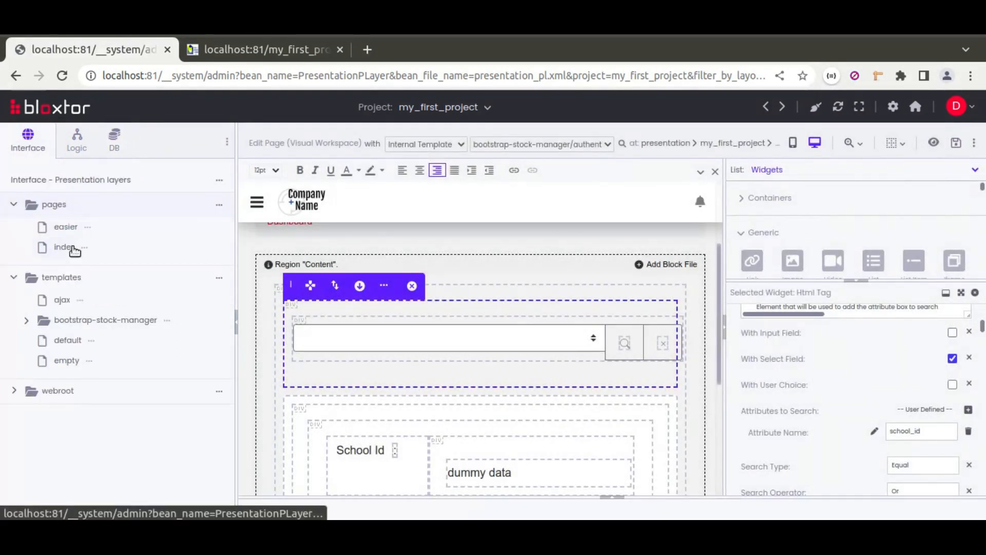
click(87, 227)
click(149, 234)
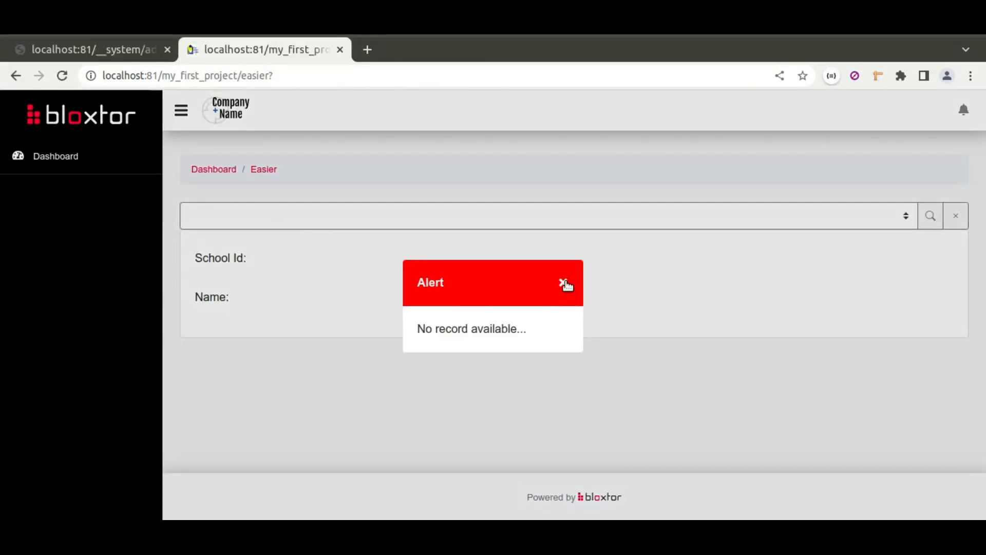
click(563, 282)
Step: Try several schools in the live easier page's dropdown, ending with Rainha, to check the School Id and Name fields
click(315, 218)
click(230, 253)
click(279, 223)
click(256, 268)
click(256, 218)
click(248, 268)
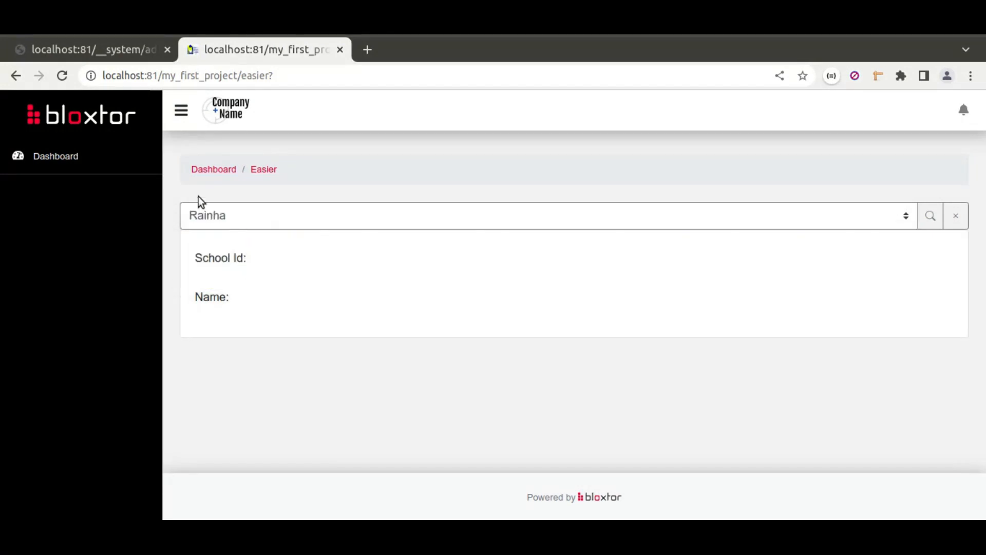
Step: Back in the page editor, set the load type of the school Form's load resource to When parent draws item
click(117, 49)
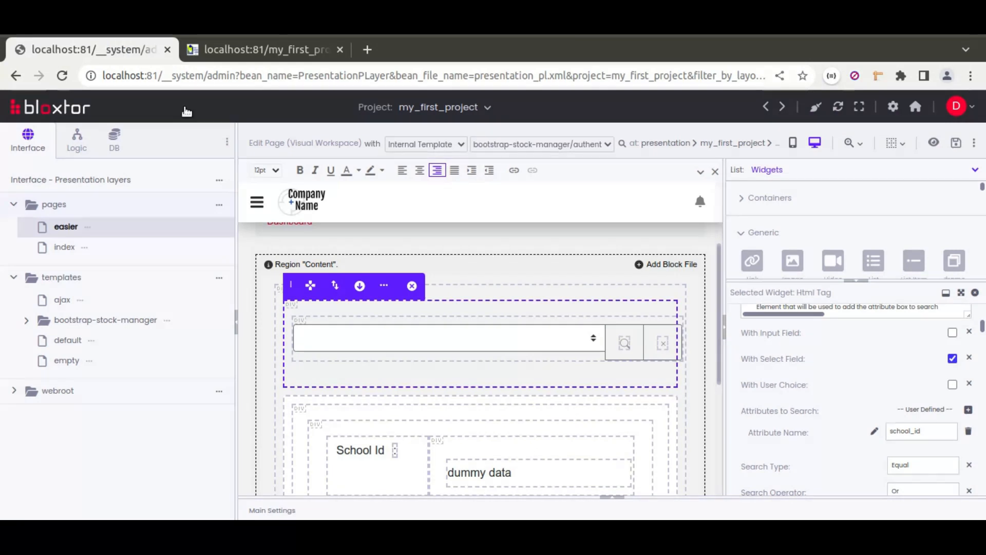
click(452, 405)
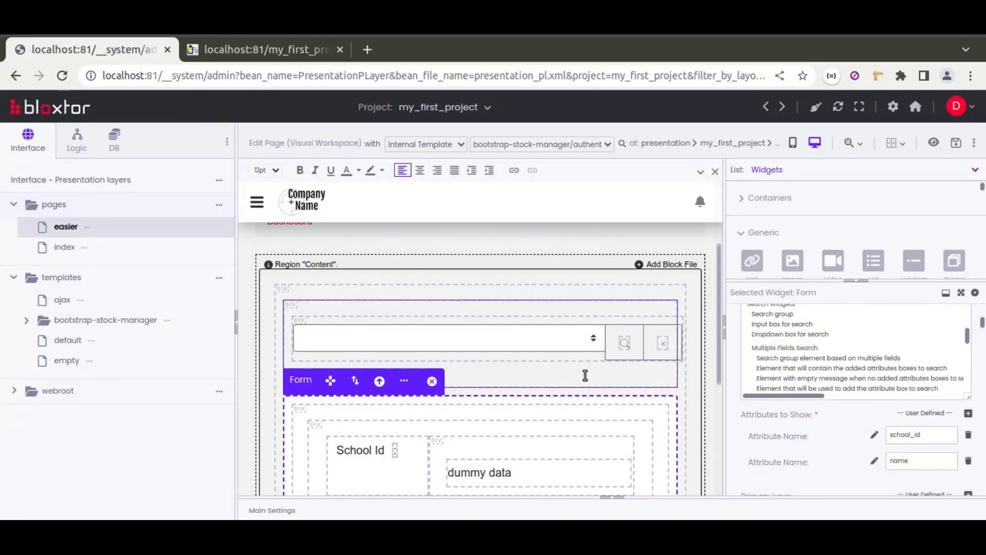
scroll(735, 397, up, 1)
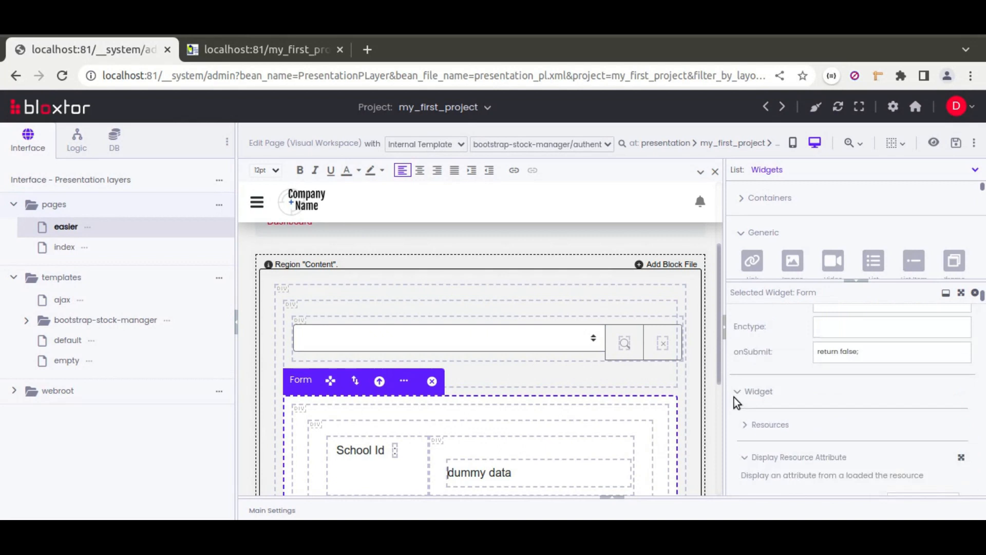
click(771, 356)
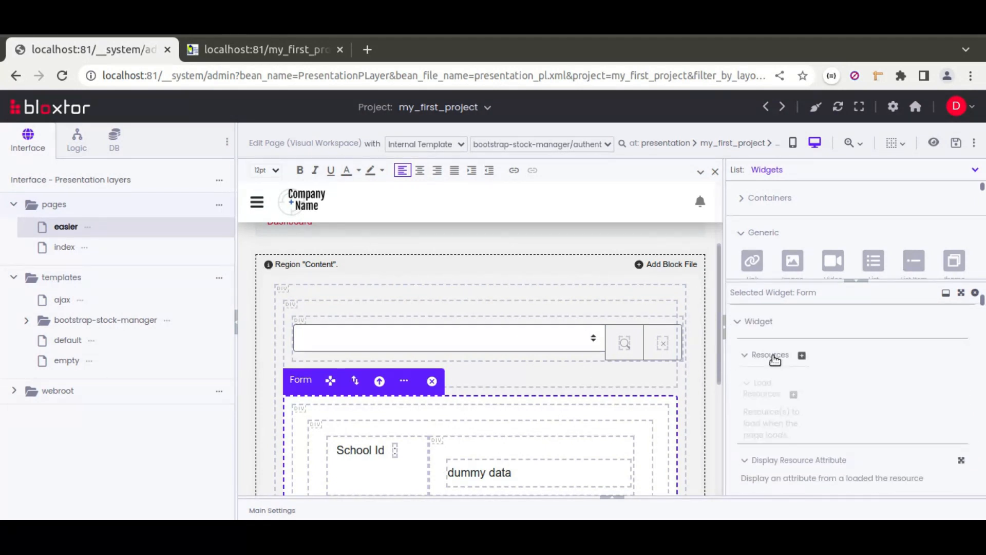
scroll(774, 397, down, 1)
scroll(775, 398, down, 2)
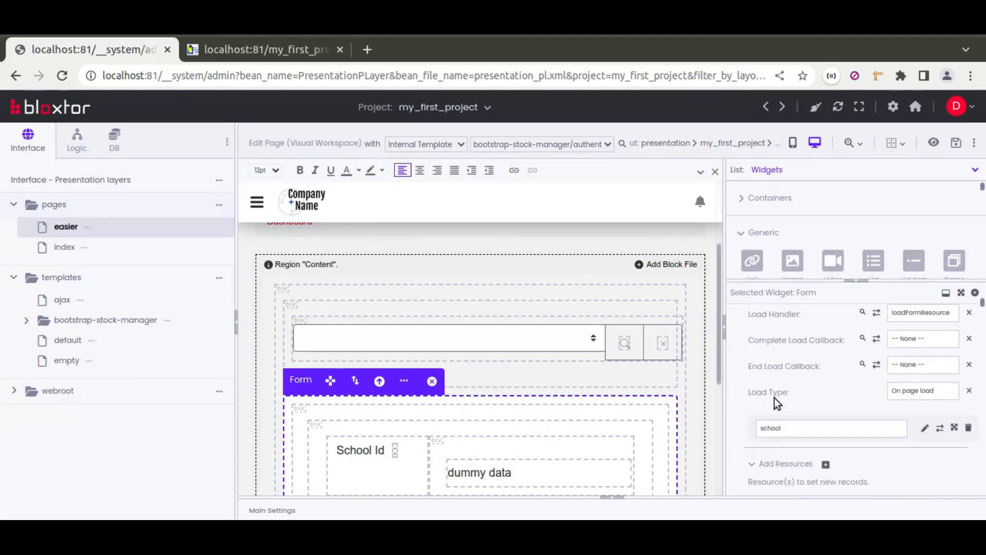
click(917, 392)
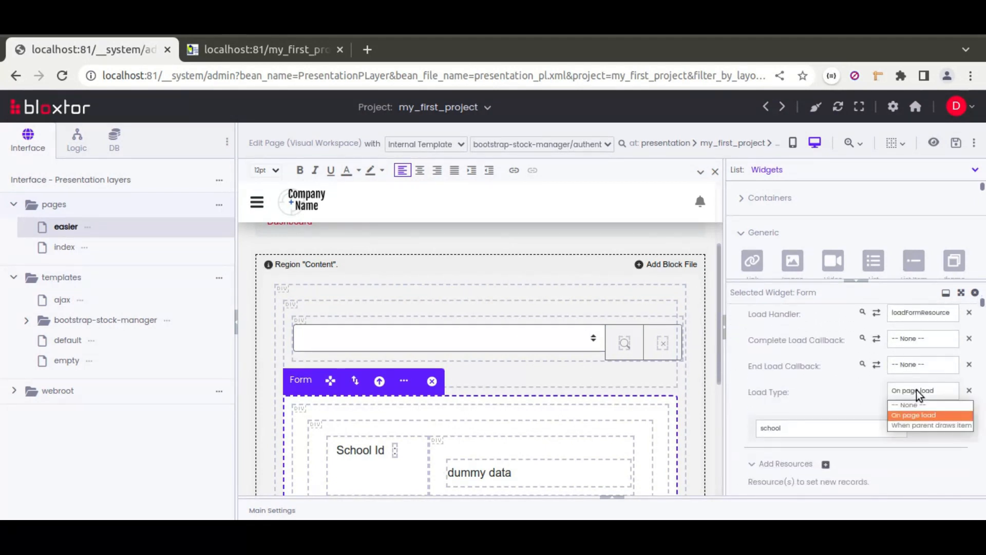
click(925, 426)
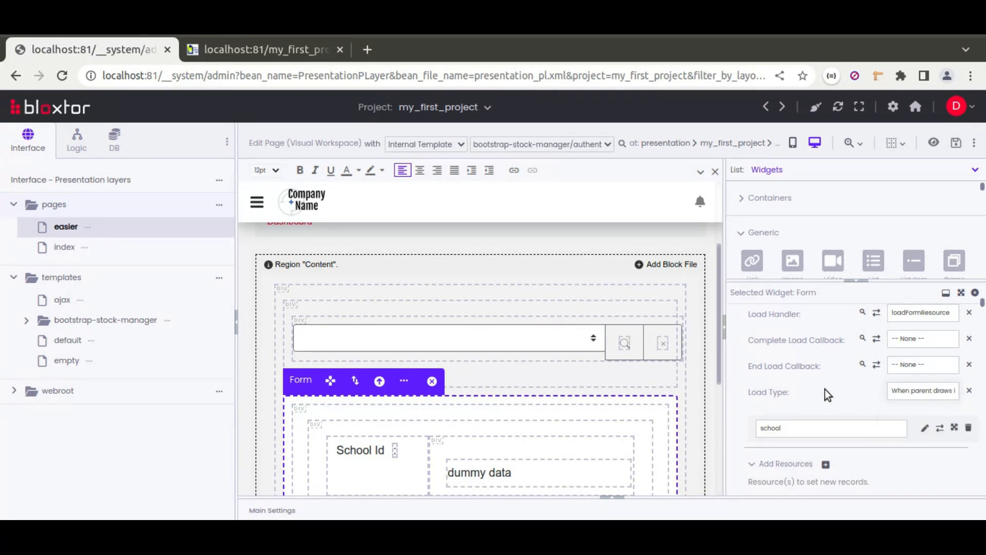
click(943, 426)
scroll(800, 389, down, 5)
scroll(802, 393, down, 4)
scroll(802, 393, down, 8)
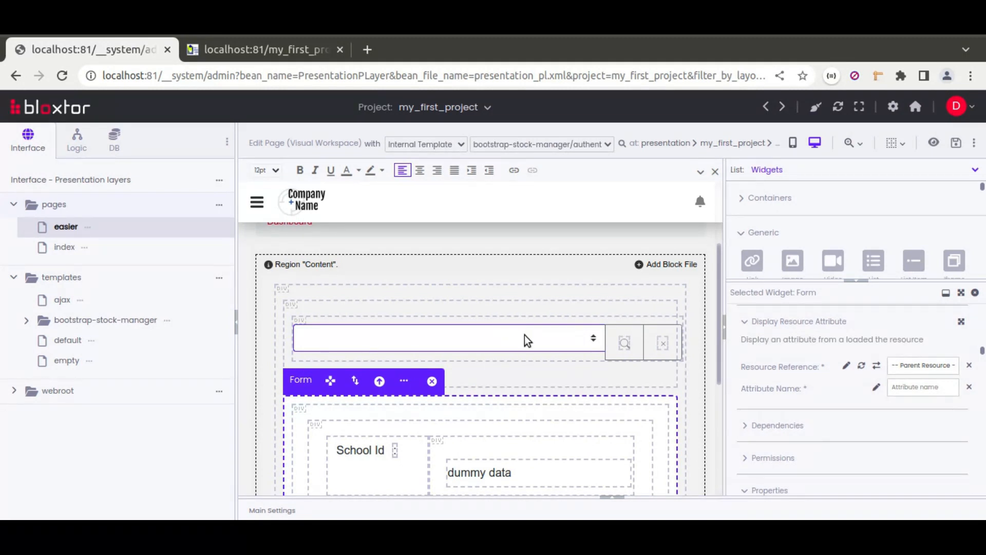
Step: Examine the Dependencies and search properties of the search group's Div and its school dropdown
click(491, 322)
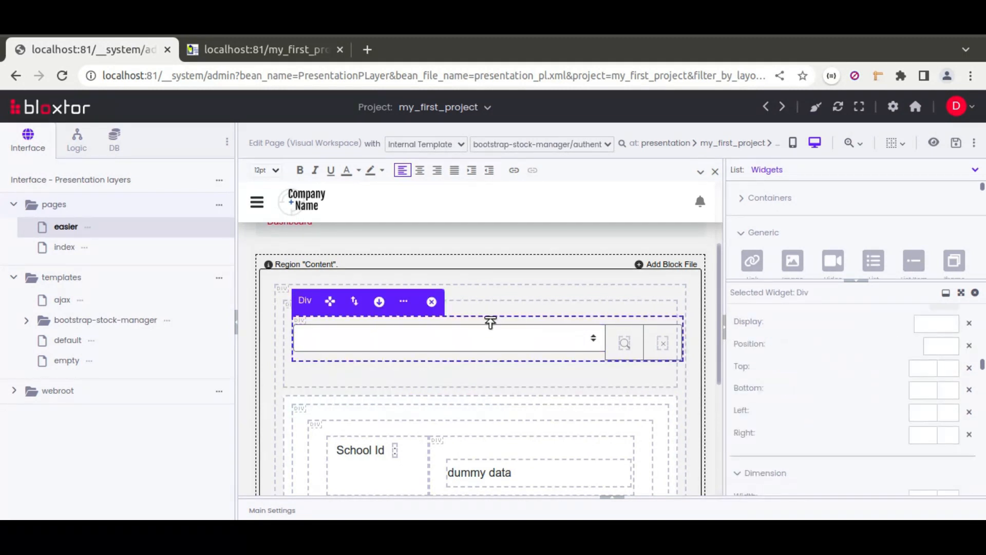
scroll(739, 404, up, 5)
scroll(738, 399, up, 5)
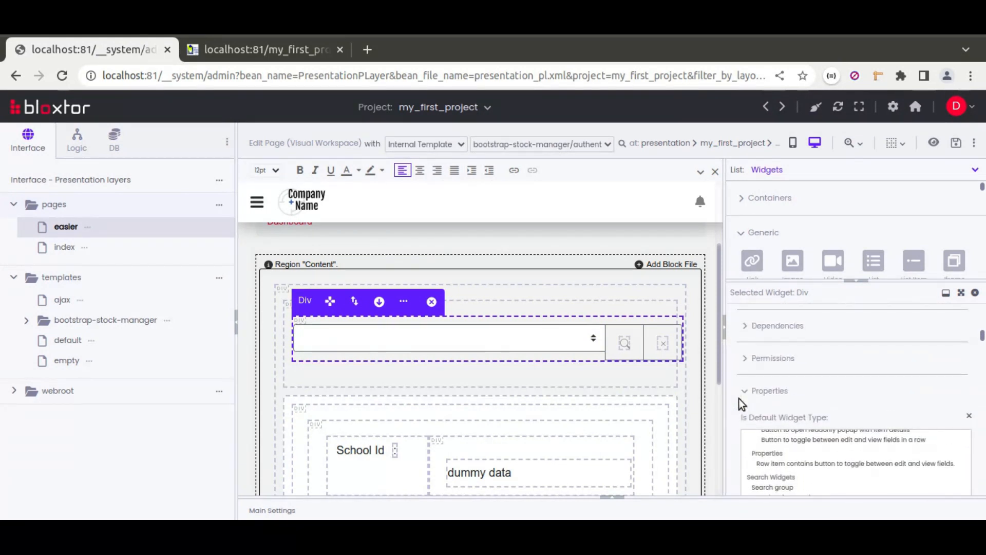
scroll(738, 399, up, 3)
click(760, 338)
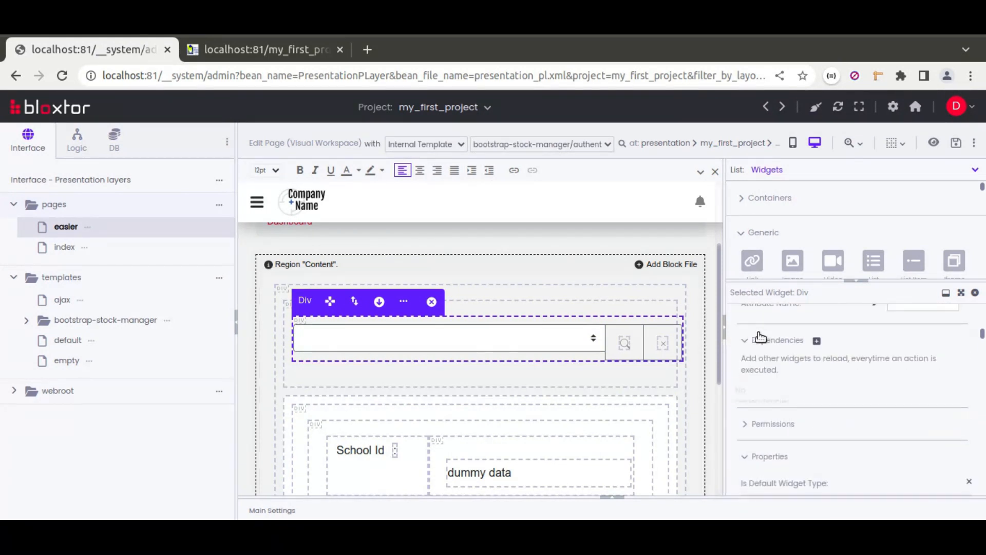
click(574, 311)
click(553, 336)
click(554, 336)
click(554, 335)
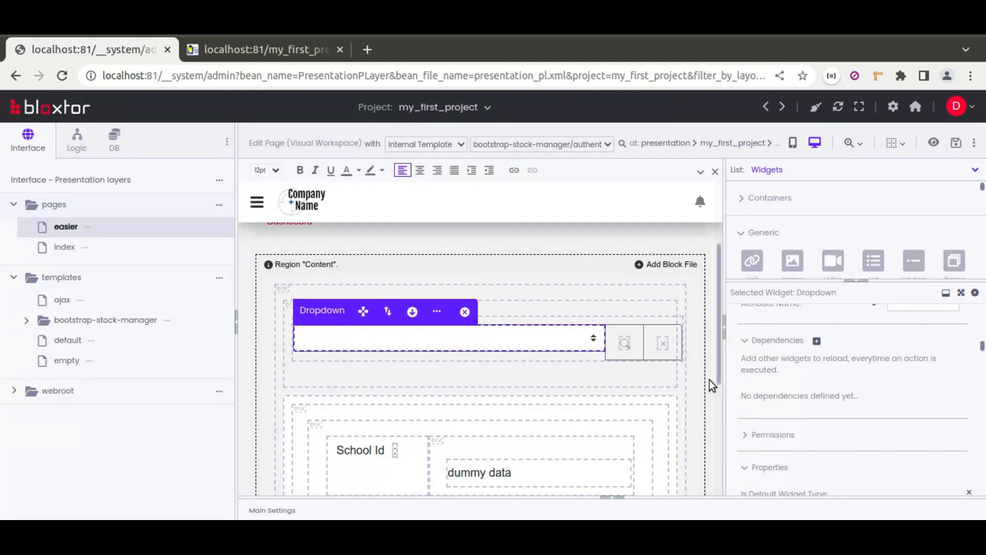
scroll(746, 384, down, 7)
scroll(745, 383, up, 8)
click(604, 322)
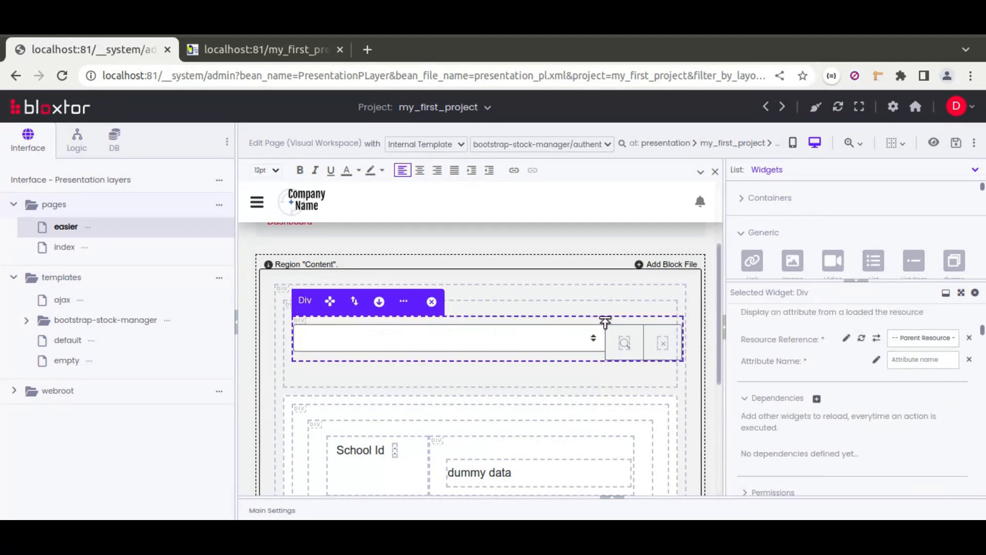
scroll(754, 424, down, 7)
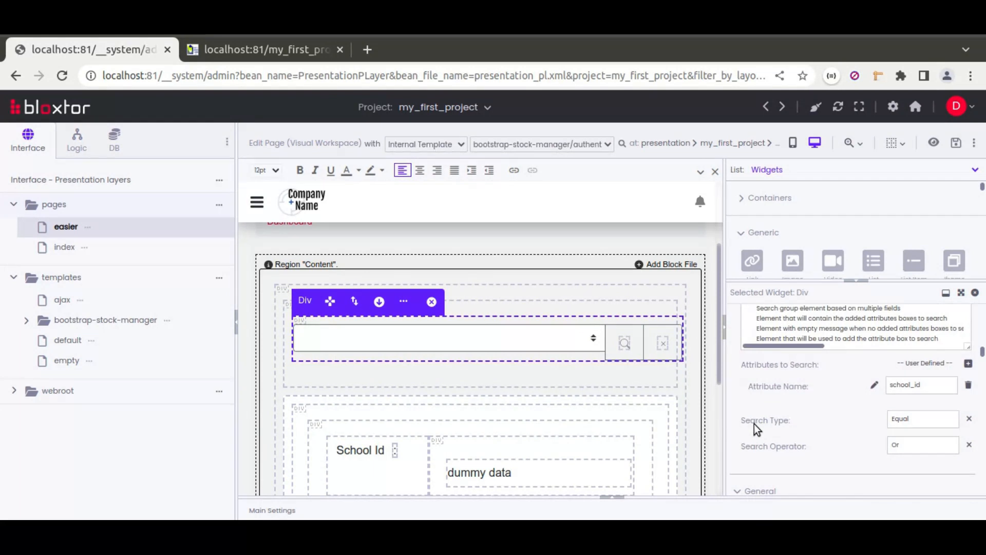
scroll(754, 424, up, 6)
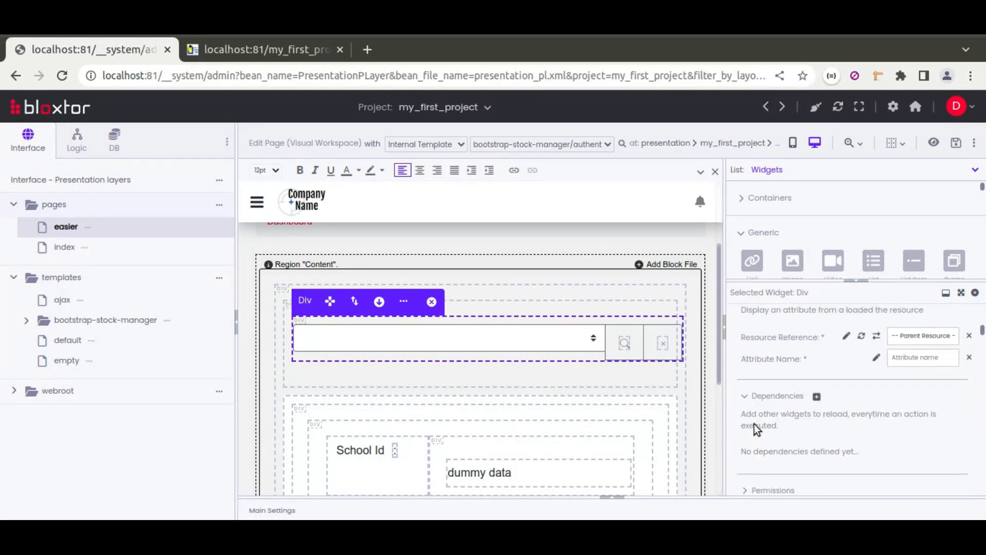
Step: Add a widget dependency entry to the search group's Div, and look up the school Form's id
click(816, 397)
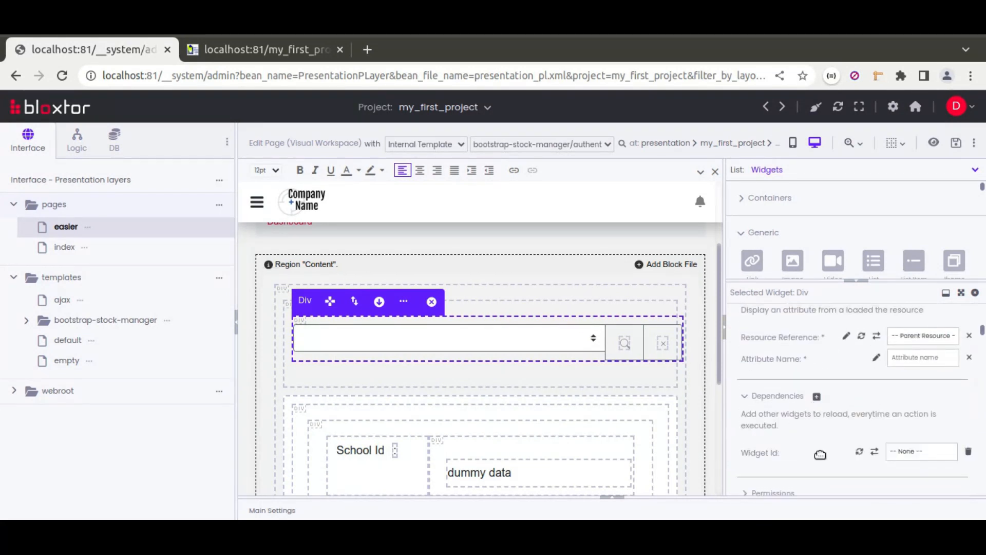
click(907, 452)
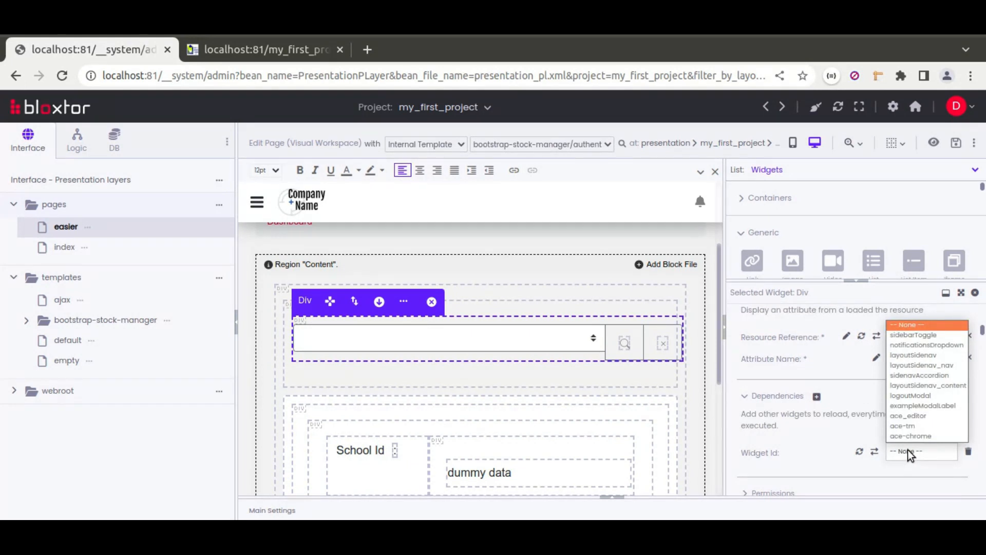
click(821, 417)
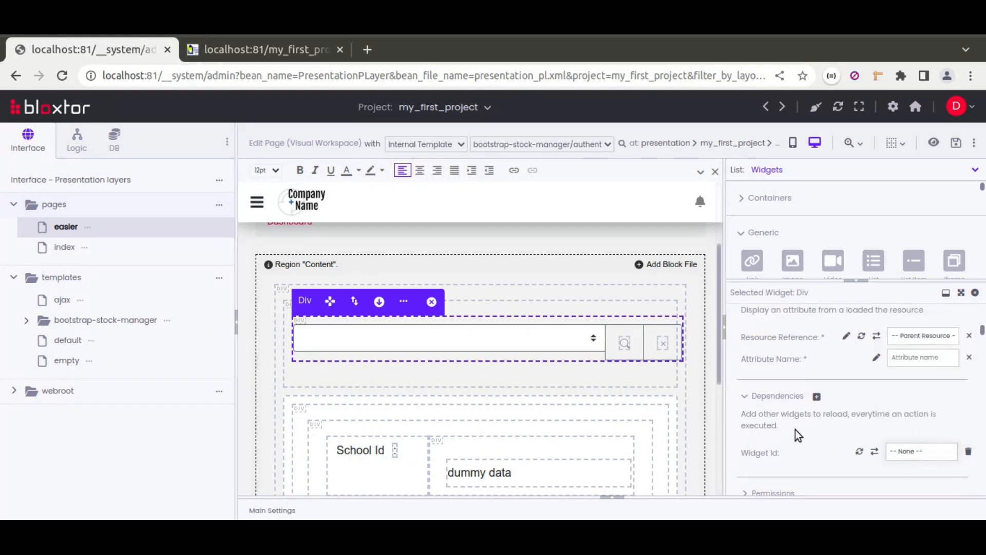
click(321, 402)
scroll(768, 355, down, 10)
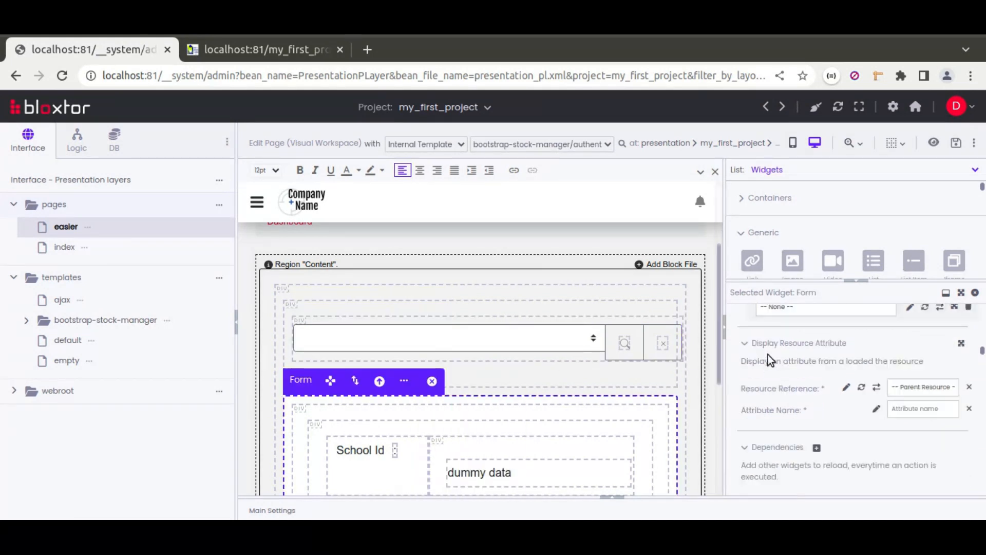
scroll(769, 354, up, 3)
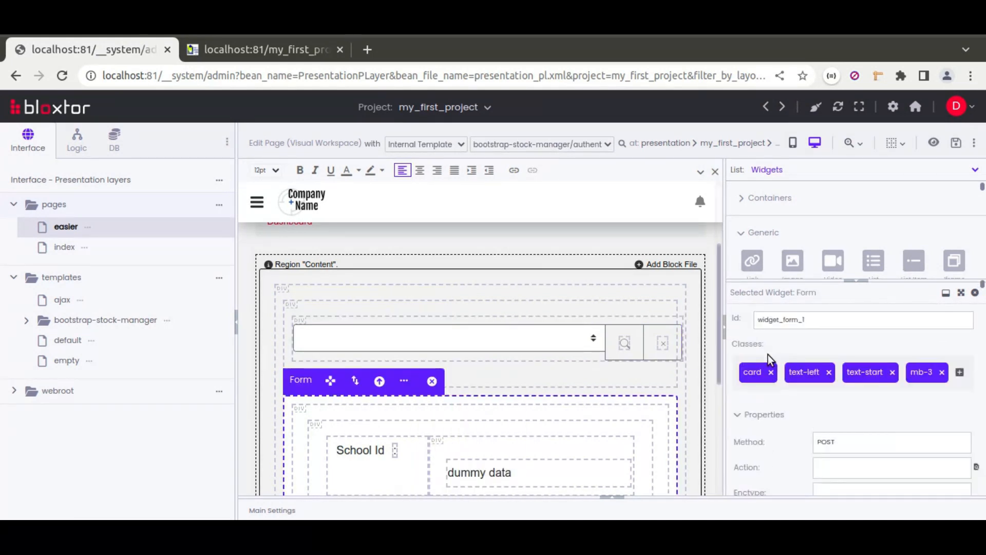
Step: Refresh the widget ids for the search group Div's dependency, set it to widget_form_1, and save the page
click(524, 357)
scroll(749, 414, down, 3)
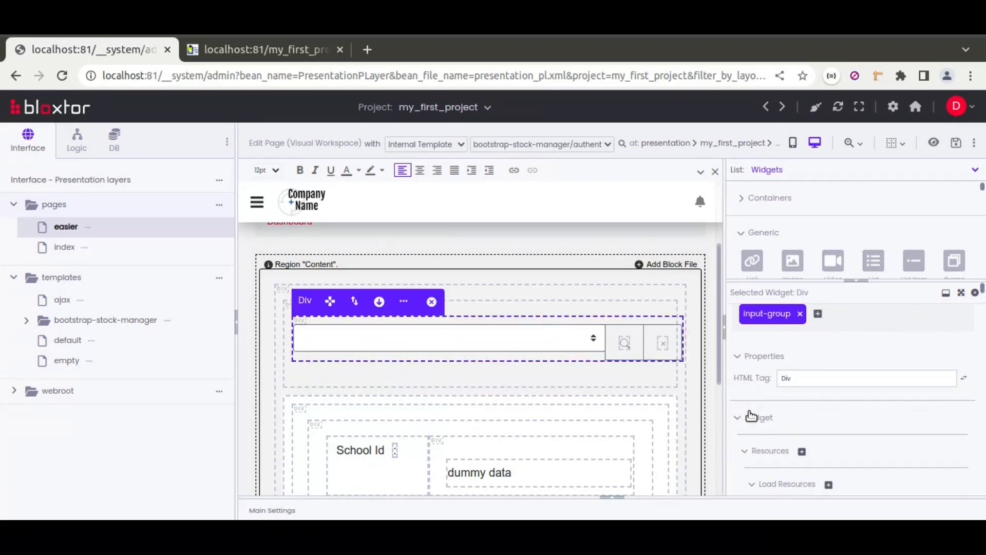
click(766, 339)
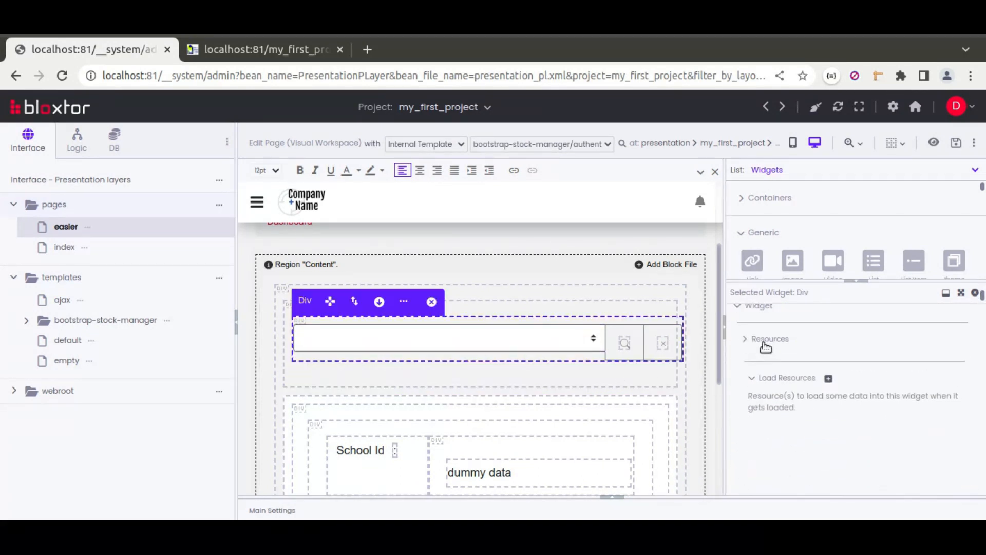
click(766, 372)
click(816, 406)
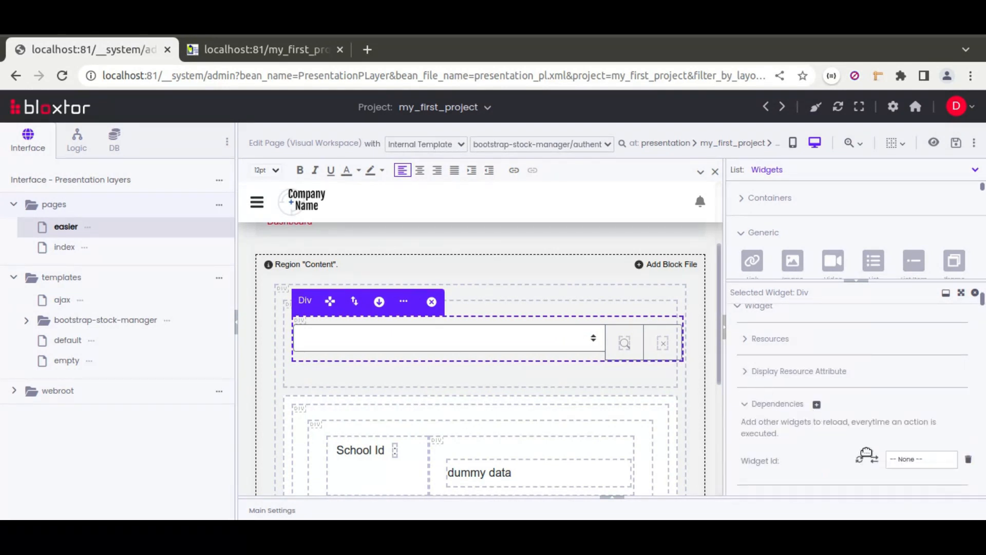
click(912, 460)
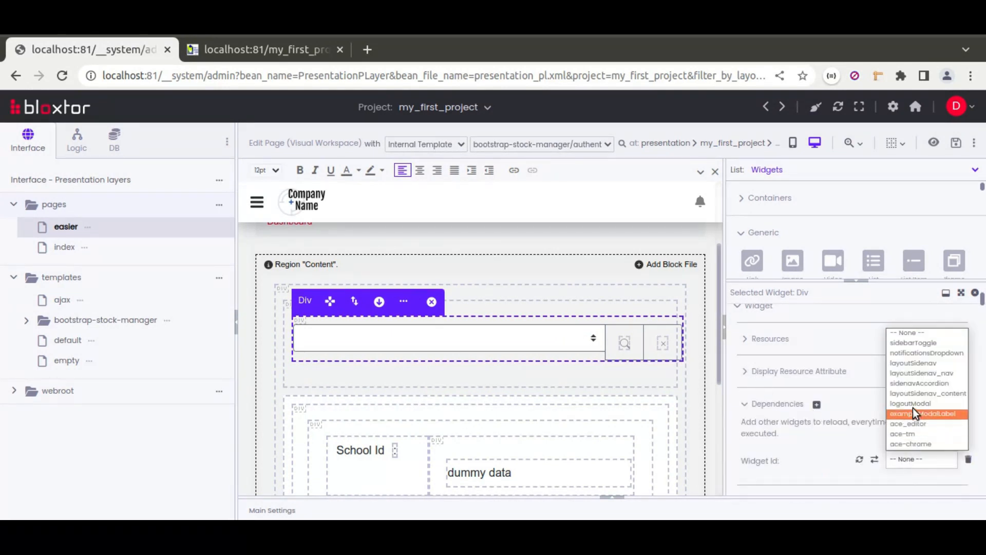
click(840, 459)
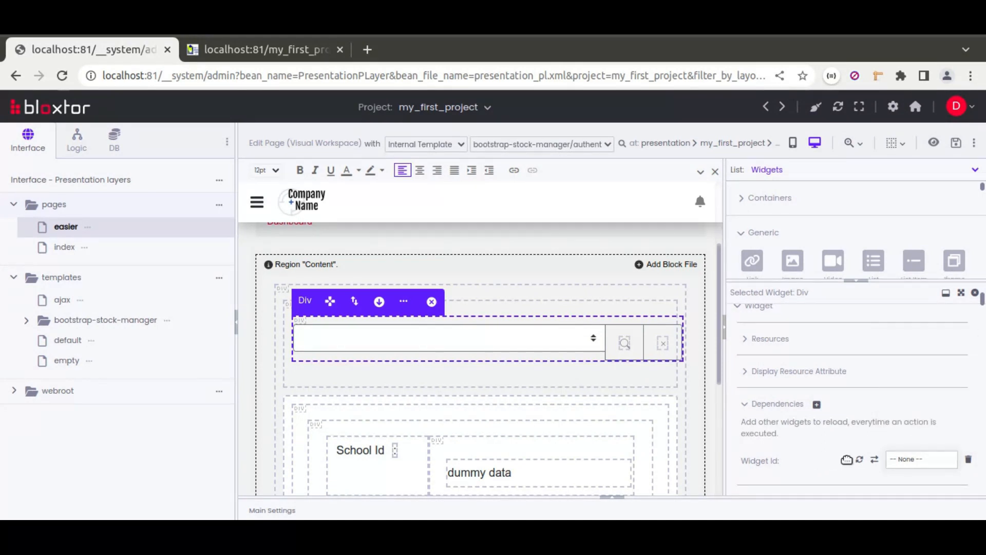
click(904, 462)
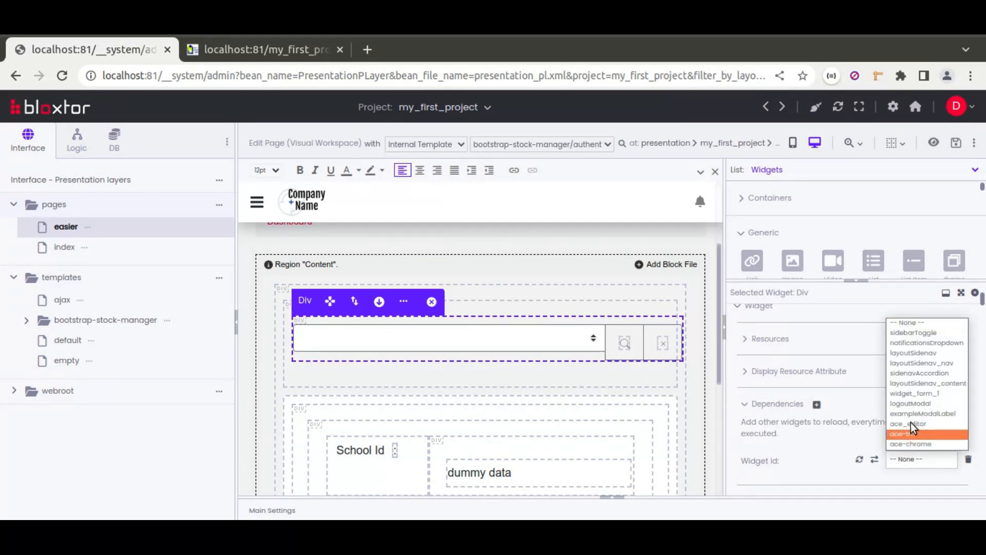
click(914, 400)
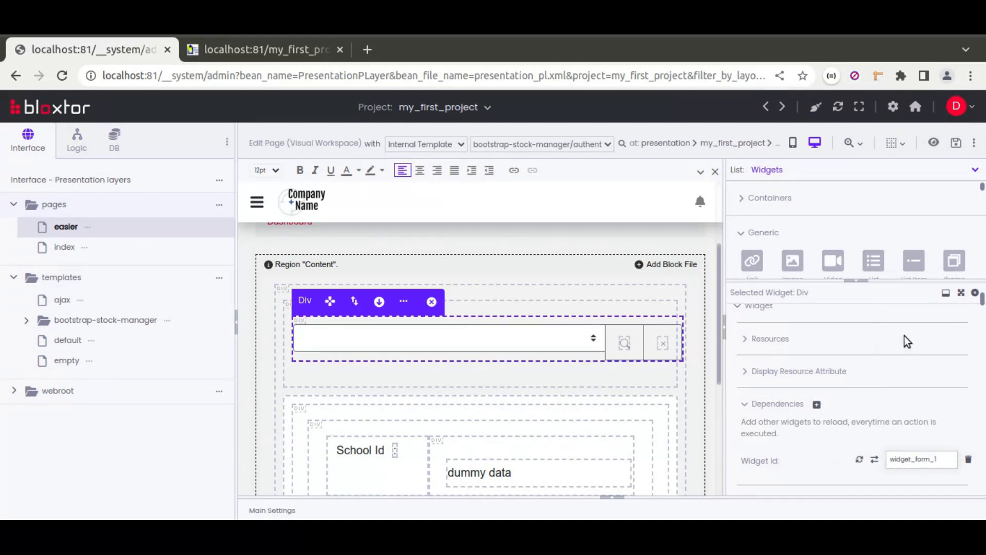
click(956, 145)
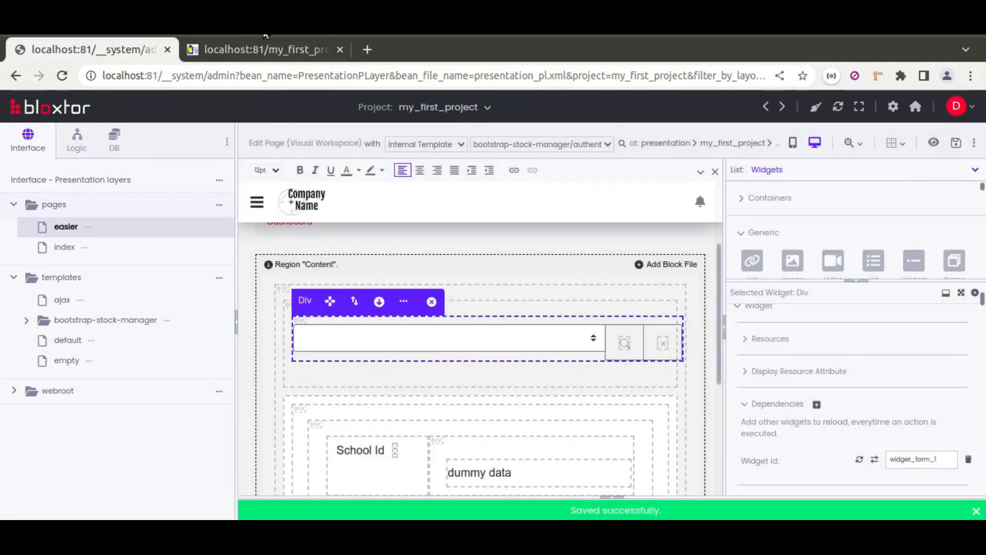
Step: Reload the live easier page and choose ESPAV, Rainha and New school in turn to check the school form
click(262, 50)
click(64, 76)
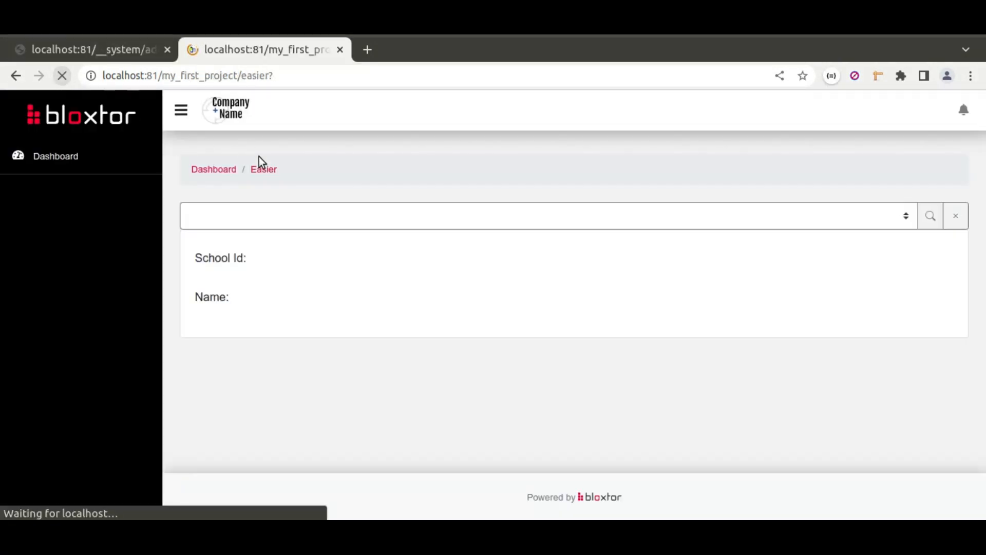
click(273, 217)
click(236, 252)
click(319, 221)
click(286, 267)
click(306, 220)
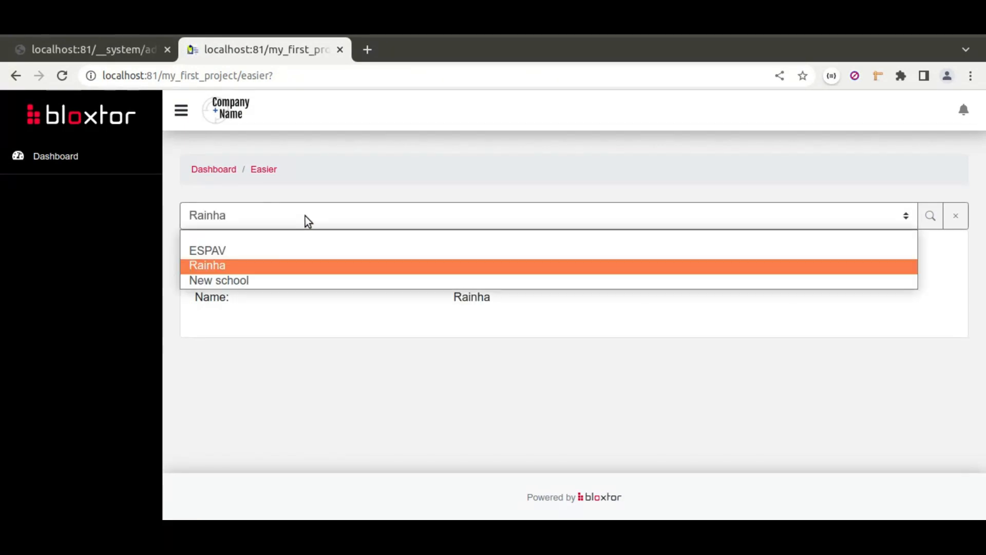
click(290, 280)
Step: Test the blank option, several schools and the search reset on the live page, ending with New school
click(421, 215)
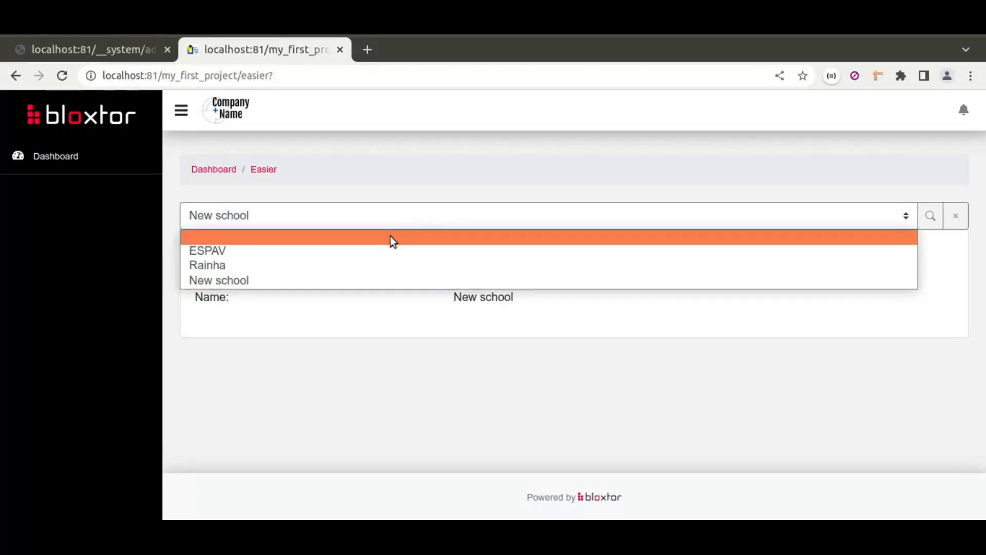
click(388, 238)
click(410, 216)
click(340, 265)
click(368, 219)
click(377, 281)
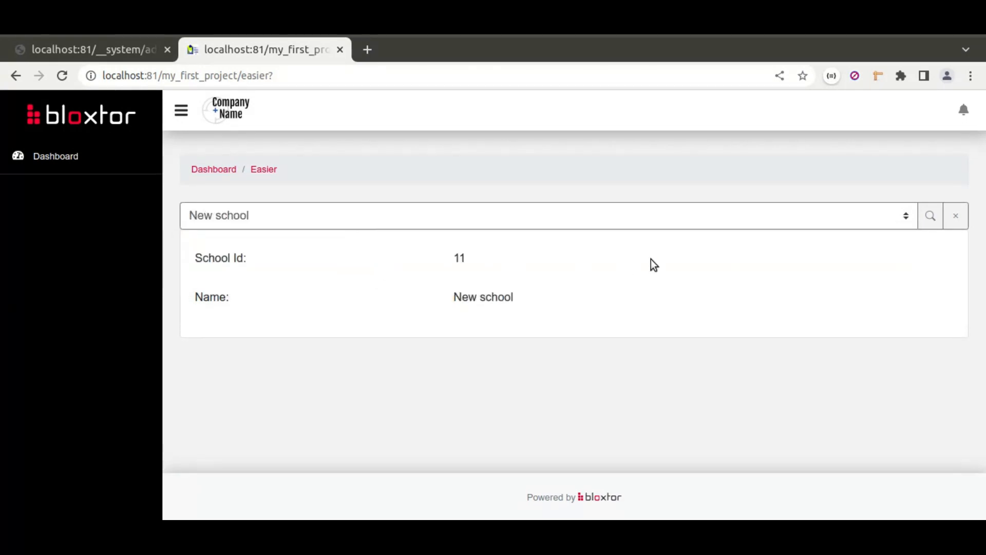
click(949, 215)
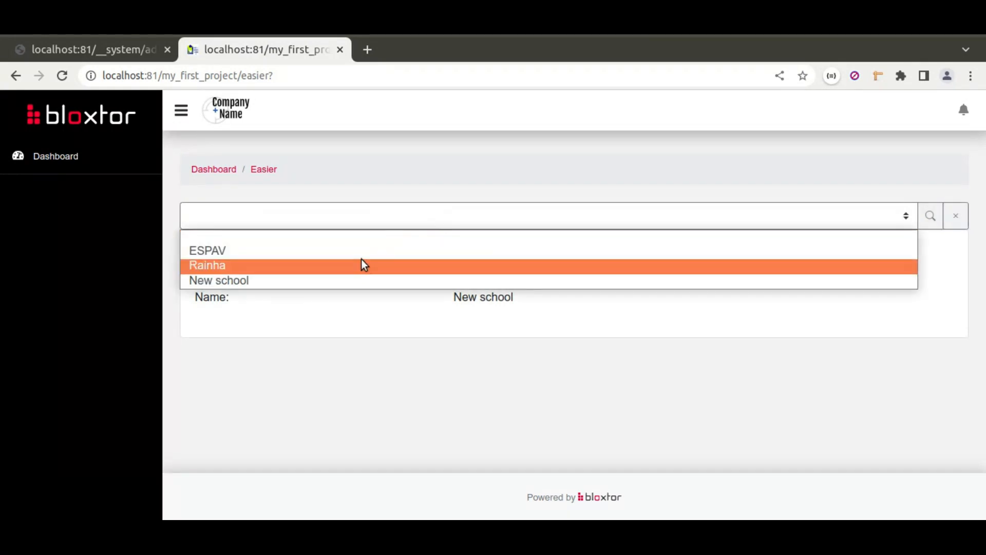
click(361, 252)
click(382, 224)
click(388, 282)
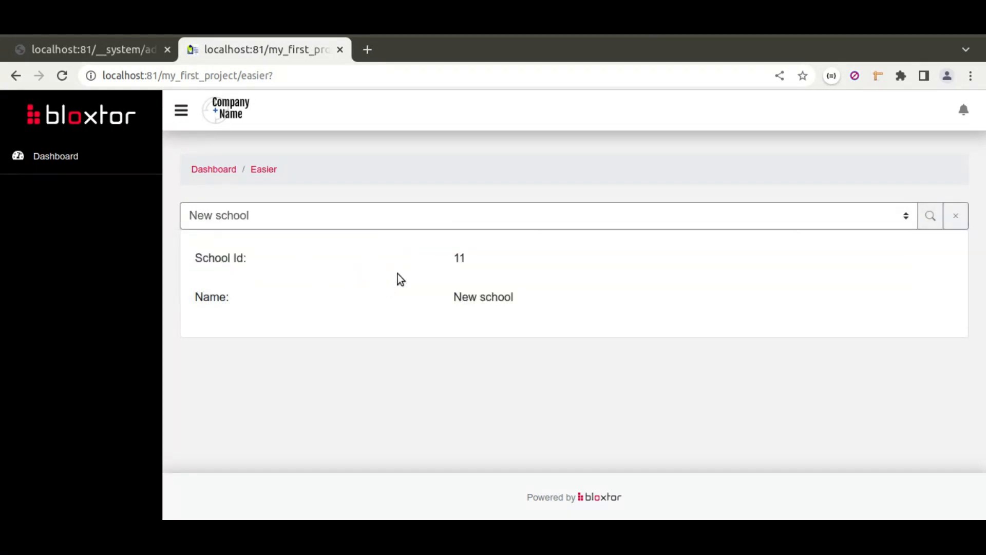
Step: Back in the page editor, add the class mb-4 to the outer Div around the search group and save the page
click(110, 48)
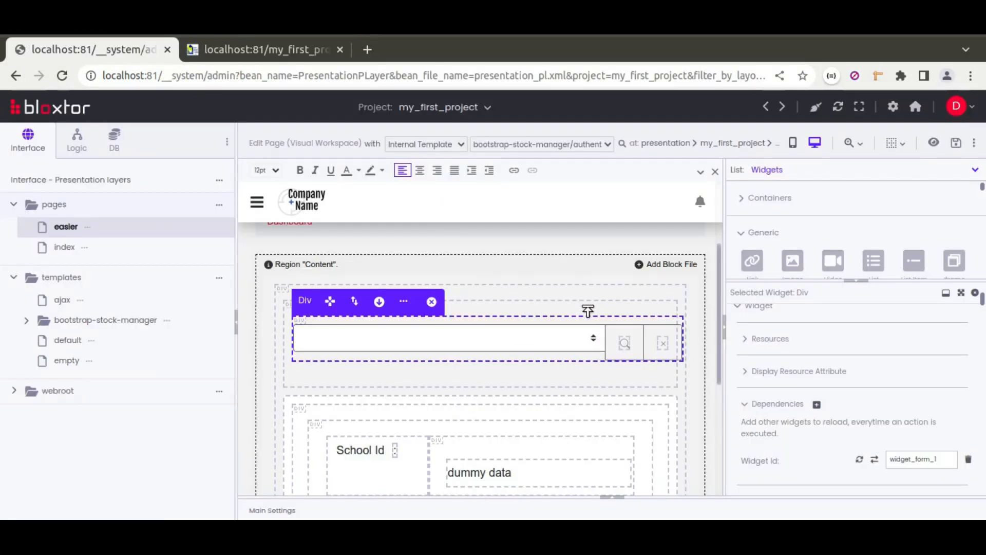
click(588, 311)
click(742, 368)
text(mb-4)
key(Return)
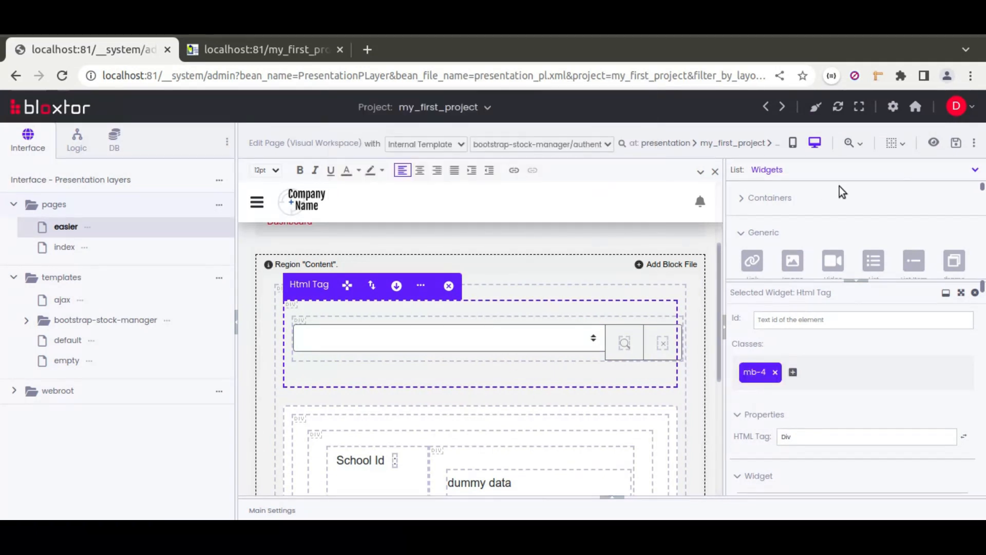
click(960, 146)
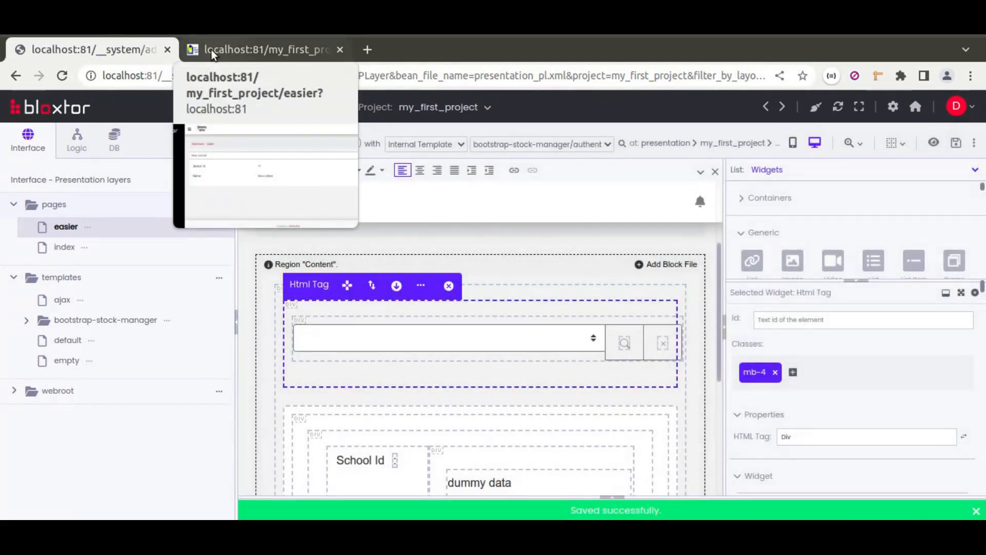
Step: Reload the live easier page to check the spacing, and choose Rainha, New school and ESPAV in turn
click(211, 50)
click(62, 75)
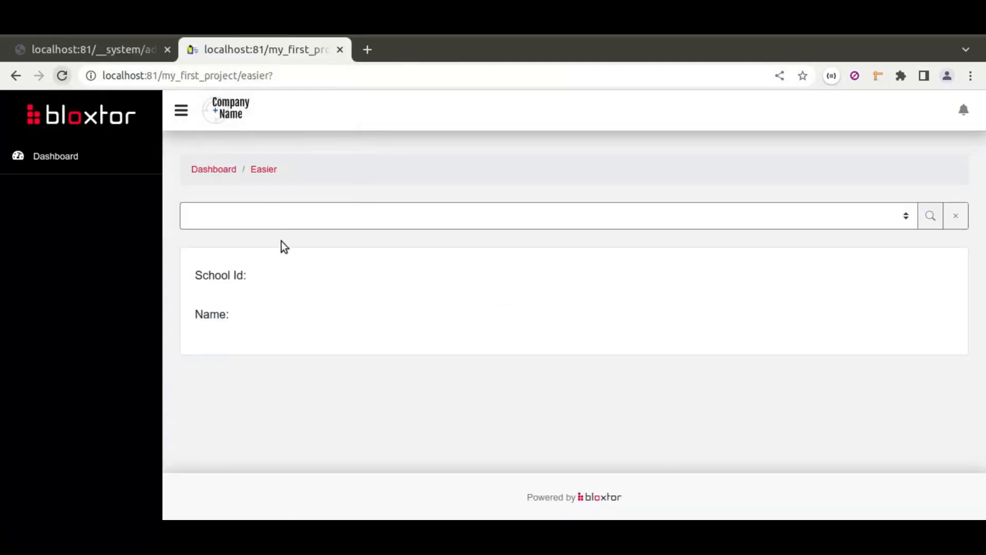
click(485, 216)
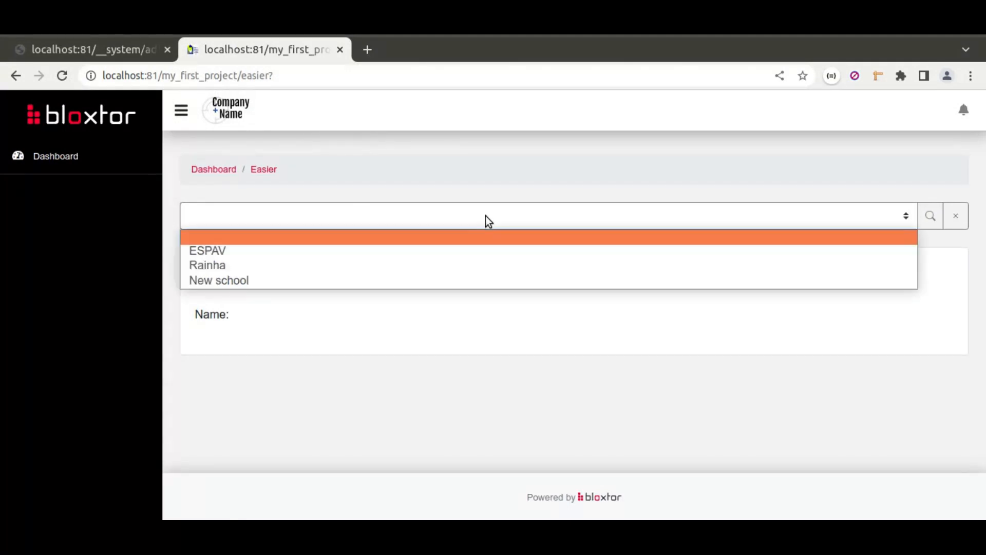
click(409, 264)
click(427, 219)
click(411, 280)
click(438, 218)
click(406, 251)
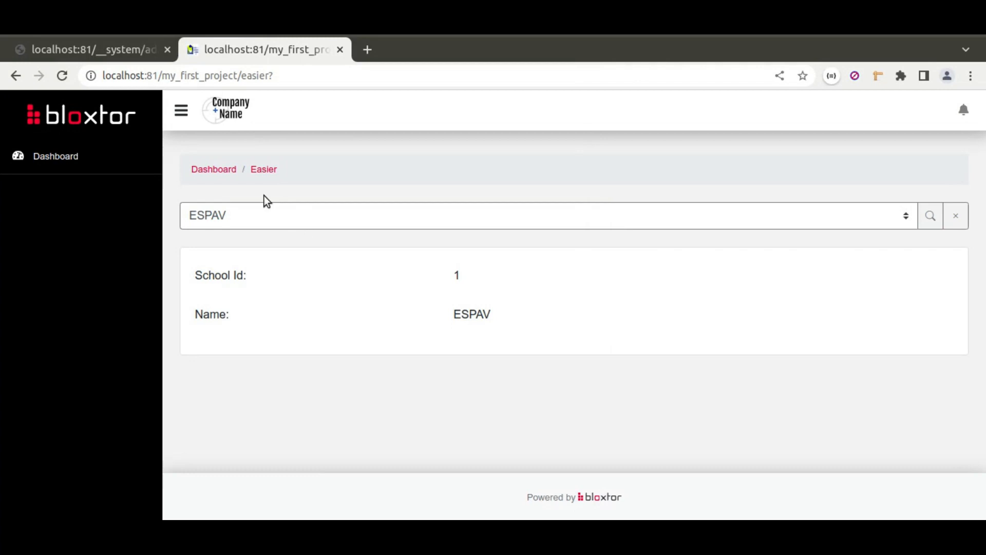
Step: Return to the page editor and open the records of the school table in the Mysql database
click(109, 50)
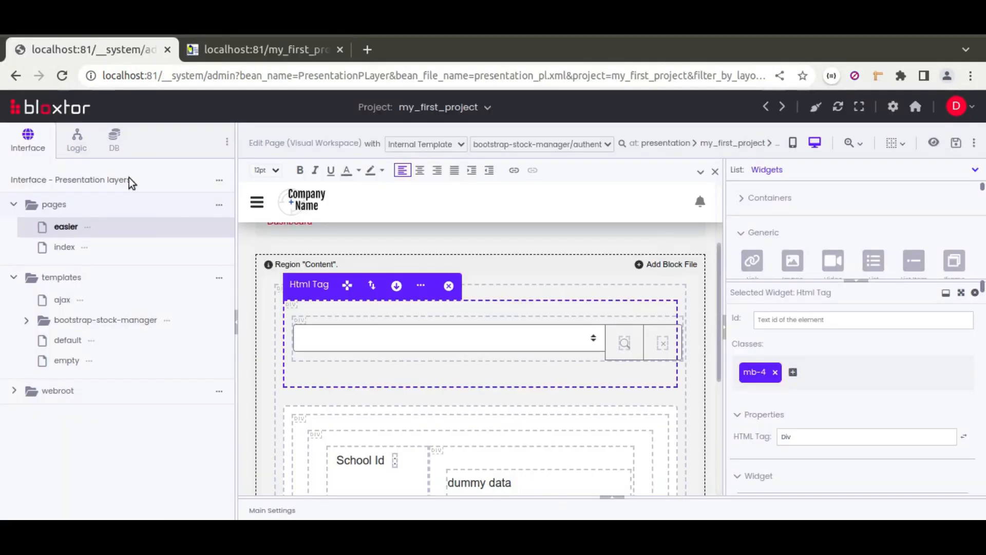
click(115, 140)
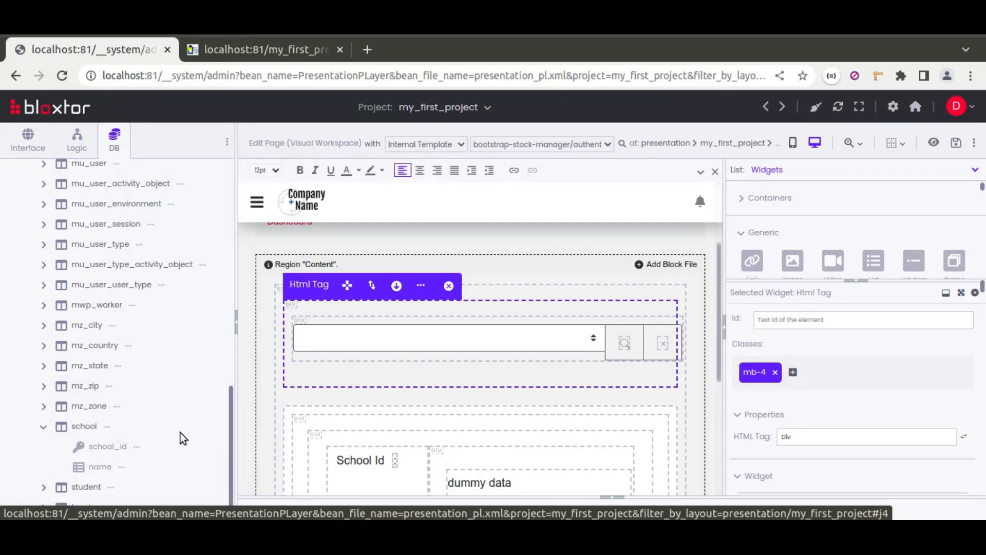
click(106, 427)
click(172, 288)
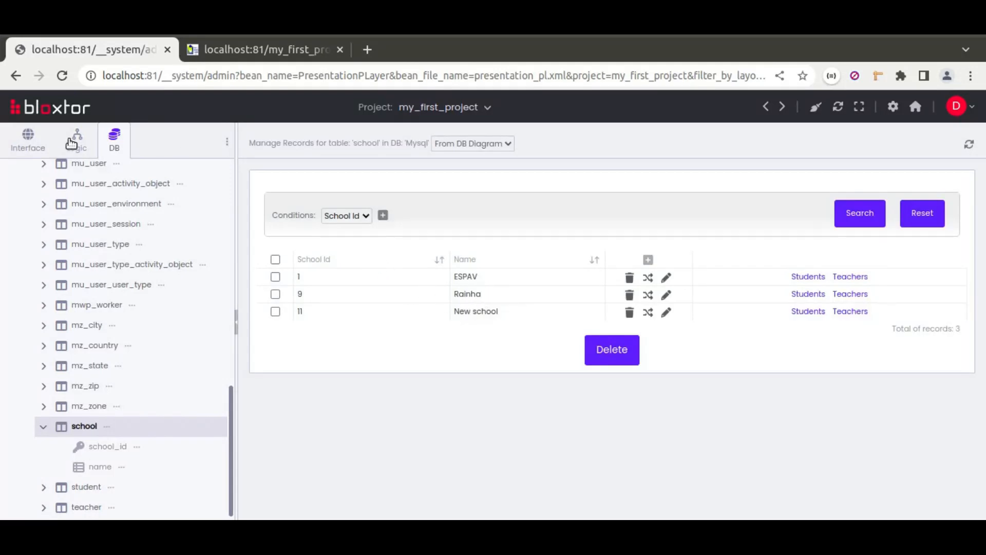
Step: Open the index page in the editor and look over its school dropdown and Name field
click(26, 143)
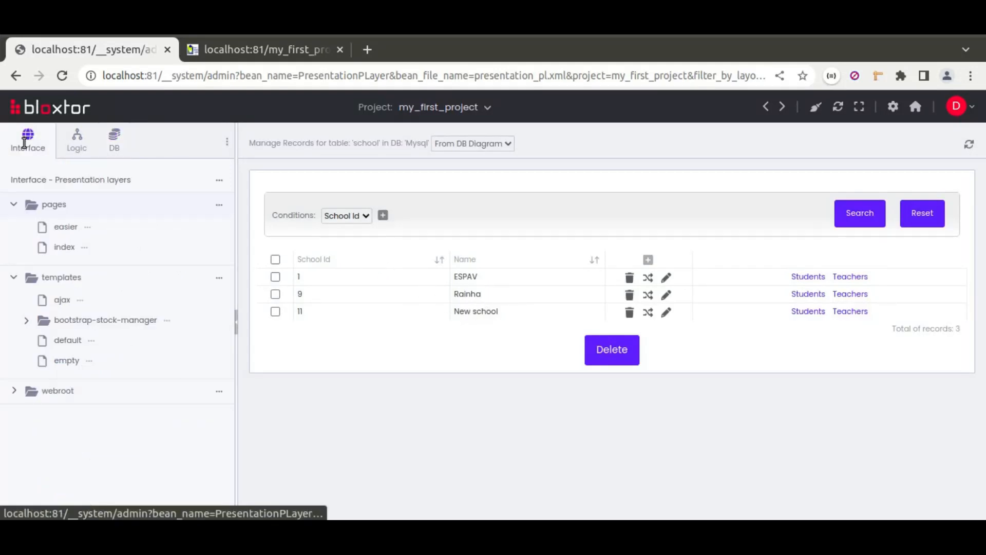
click(64, 249)
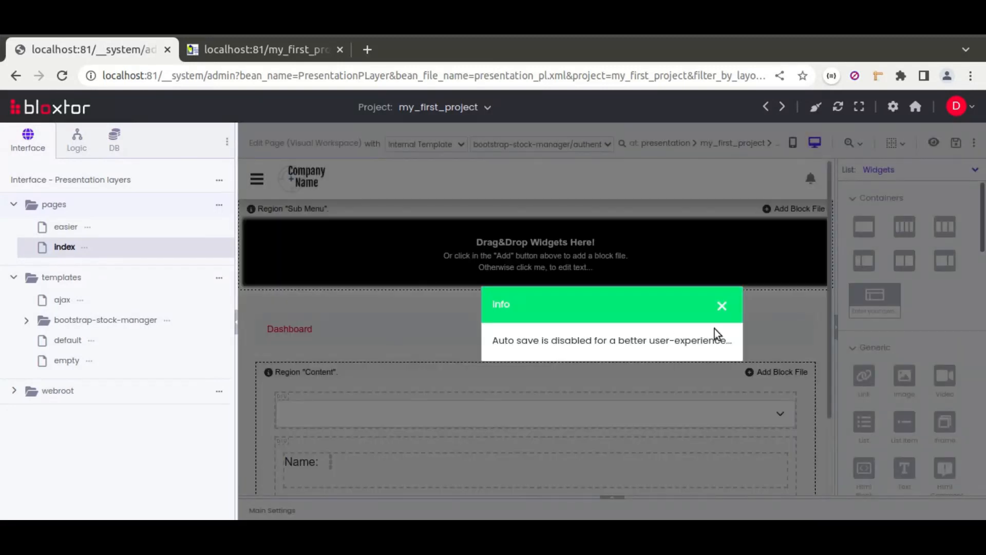
click(721, 309)
scroll(566, 338, down, 2)
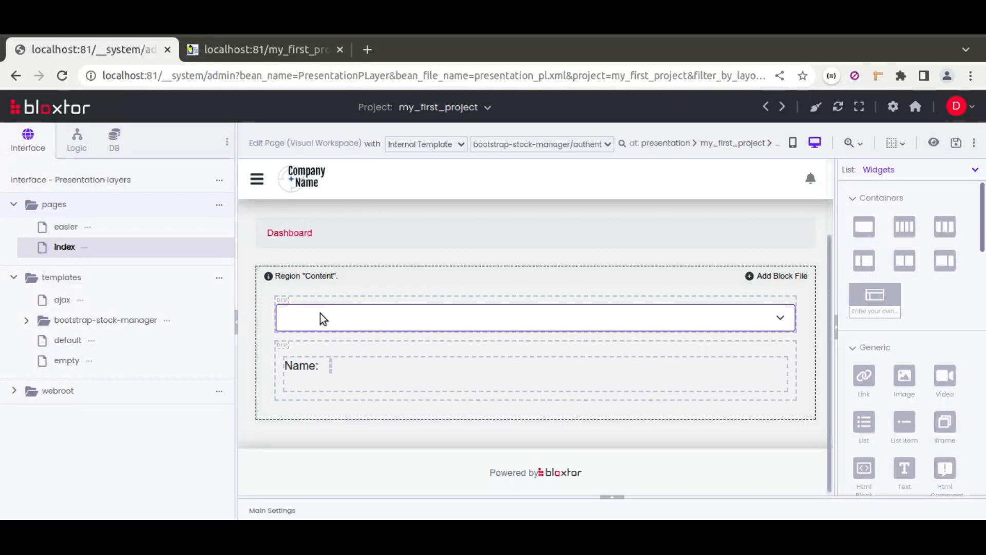
click(330, 366)
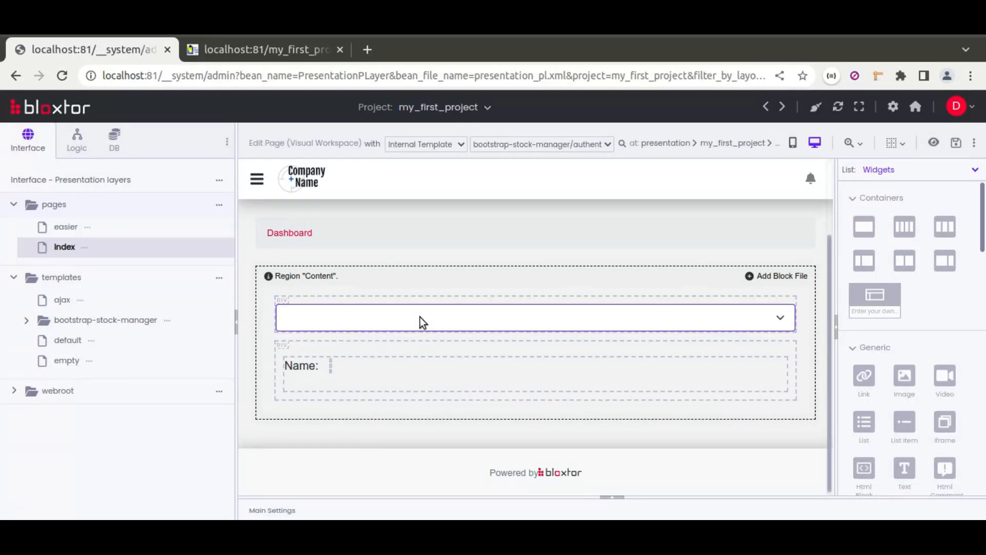
Step: Reopen the easier page in the editor with the database tables listed beside it
click(68, 229)
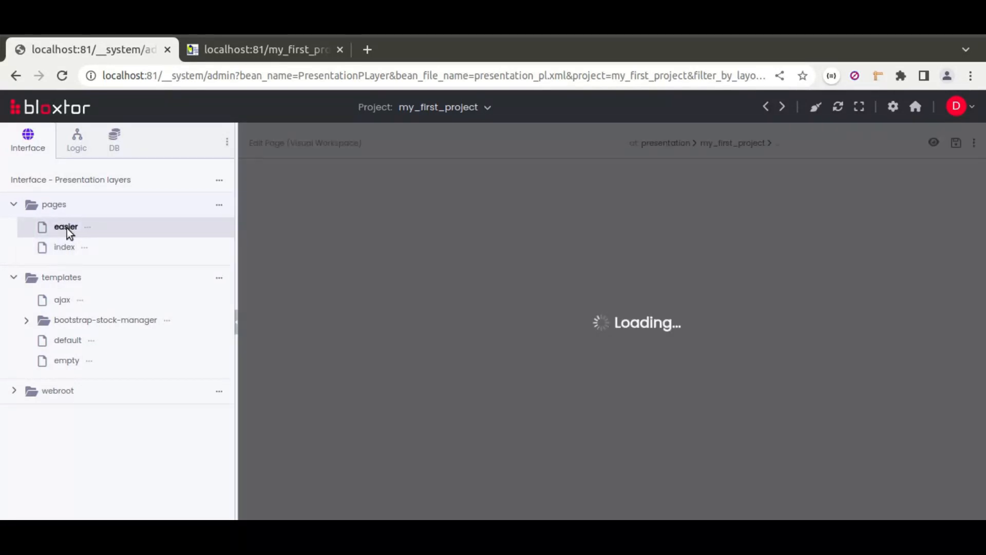
click(116, 141)
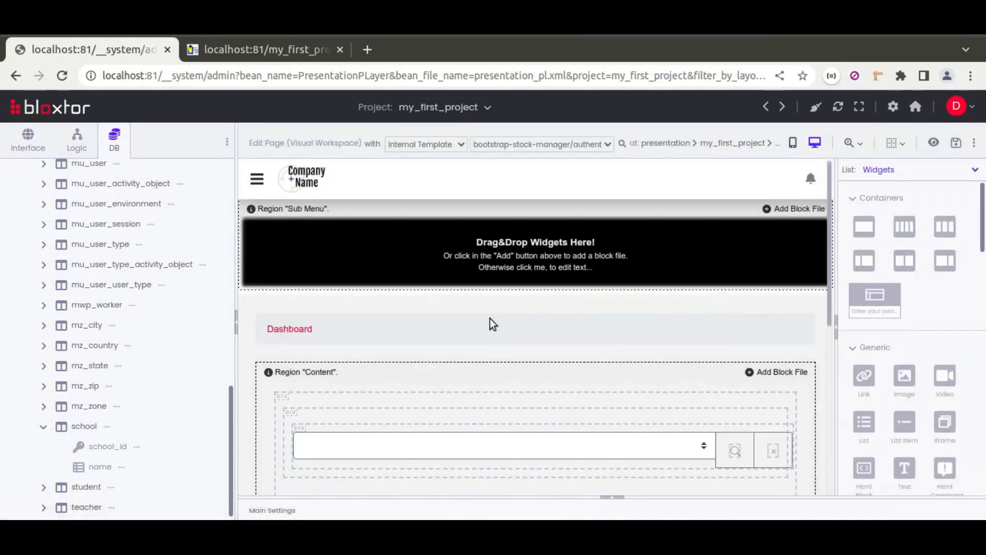
scroll(490, 318, down, 4)
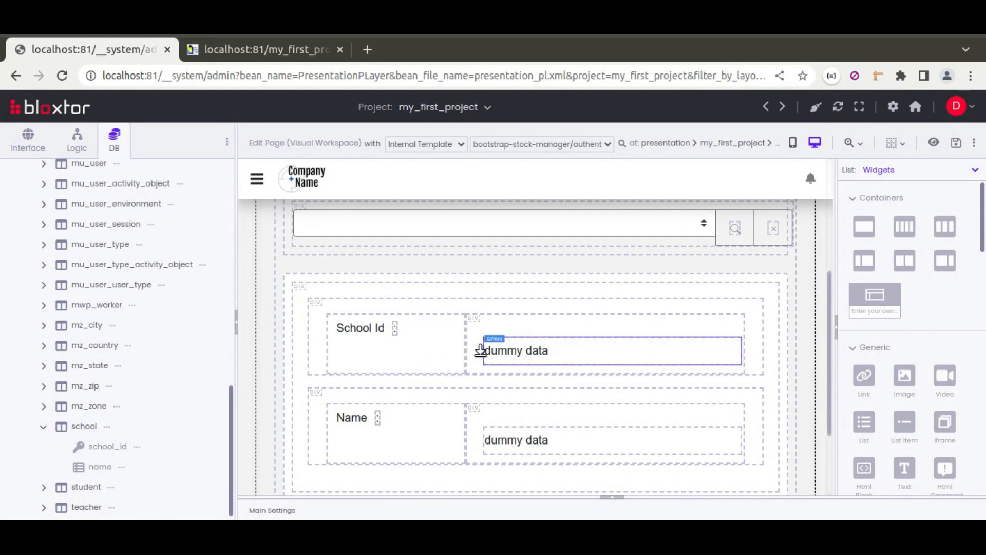
scroll(455, 334, up, 1)
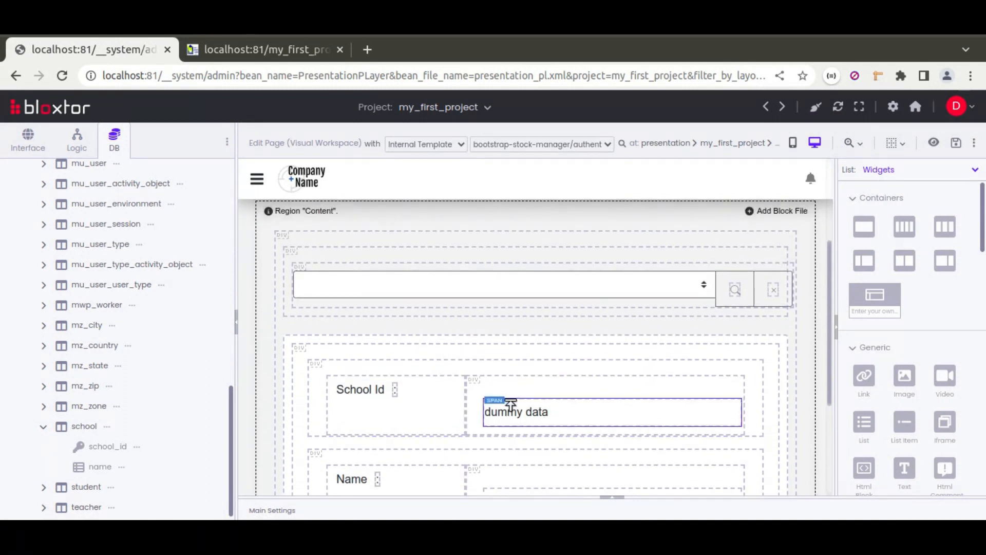
drag(60, 425, 264, 325)
click(630, 317)
click(617, 343)
click(619, 338)
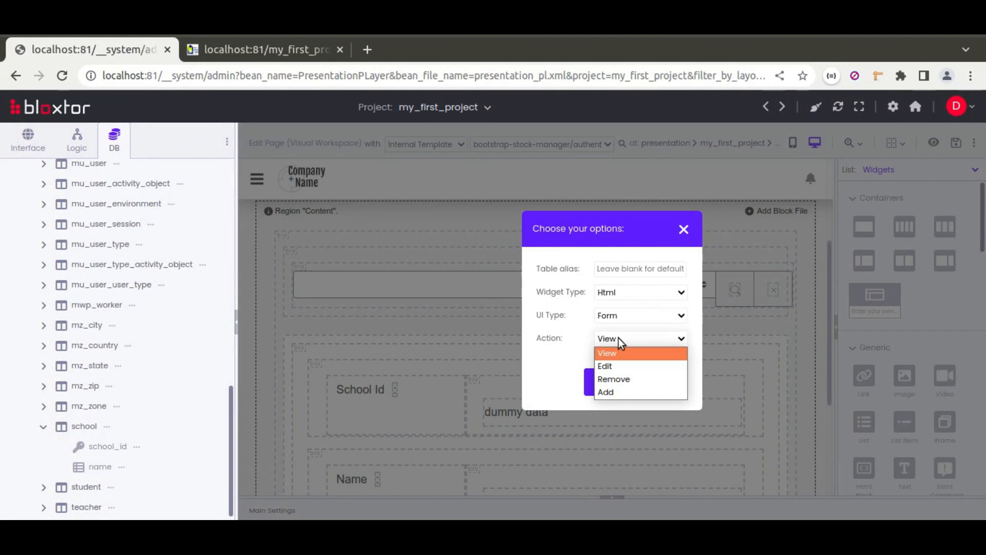
click(610, 366)
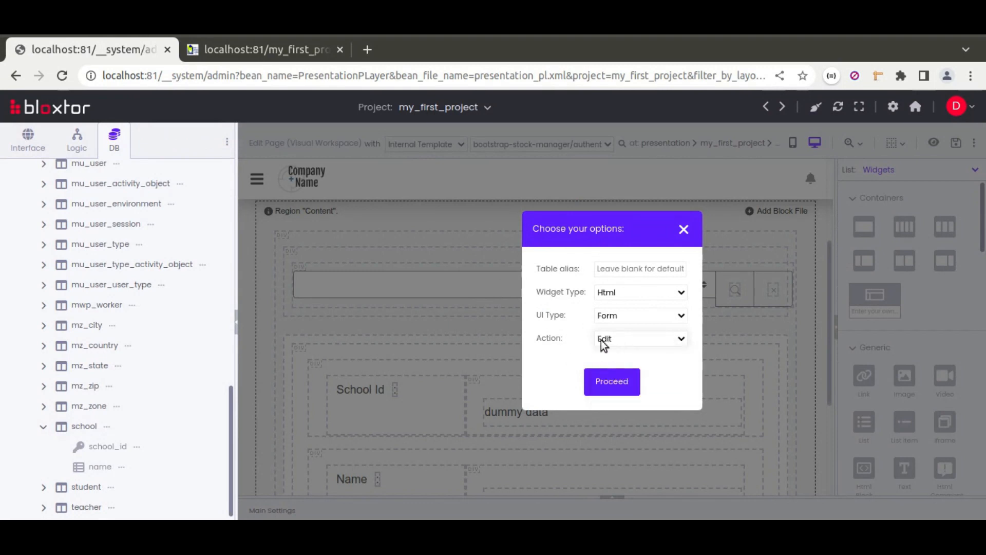
click(683, 230)
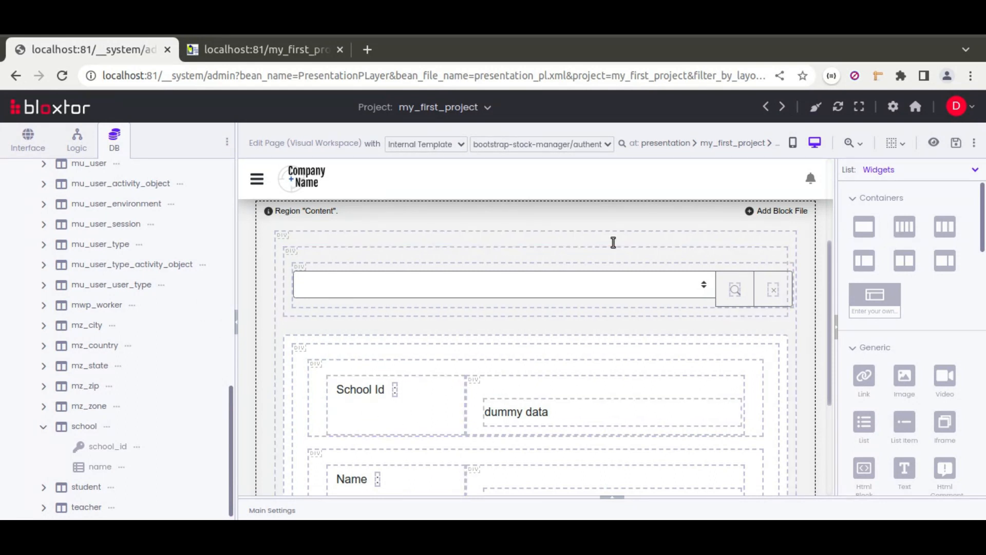
Step: Select the outermost Div in the Content region, widen the settings area and examine its default widget type and database table properties
click(473, 239)
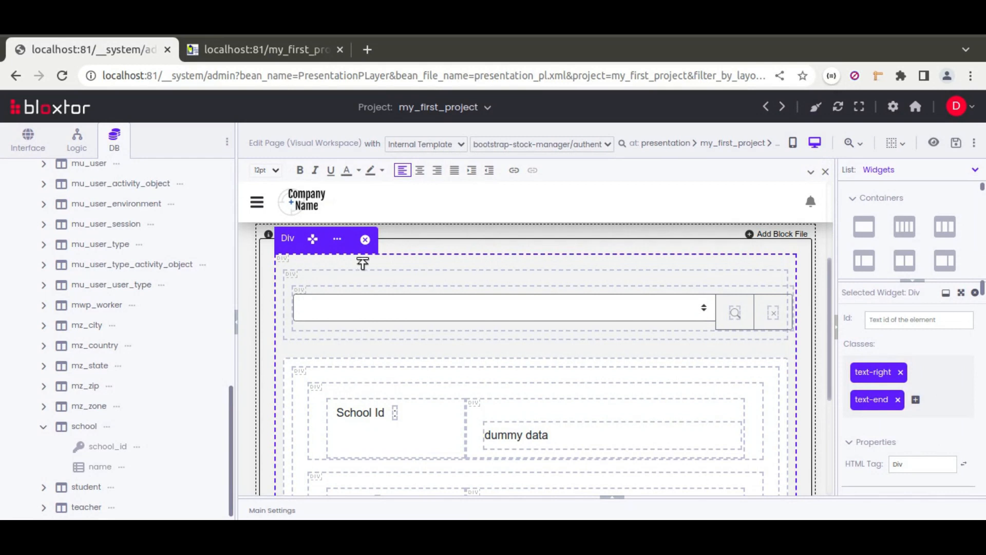
drag(839, 293, 677, 289)
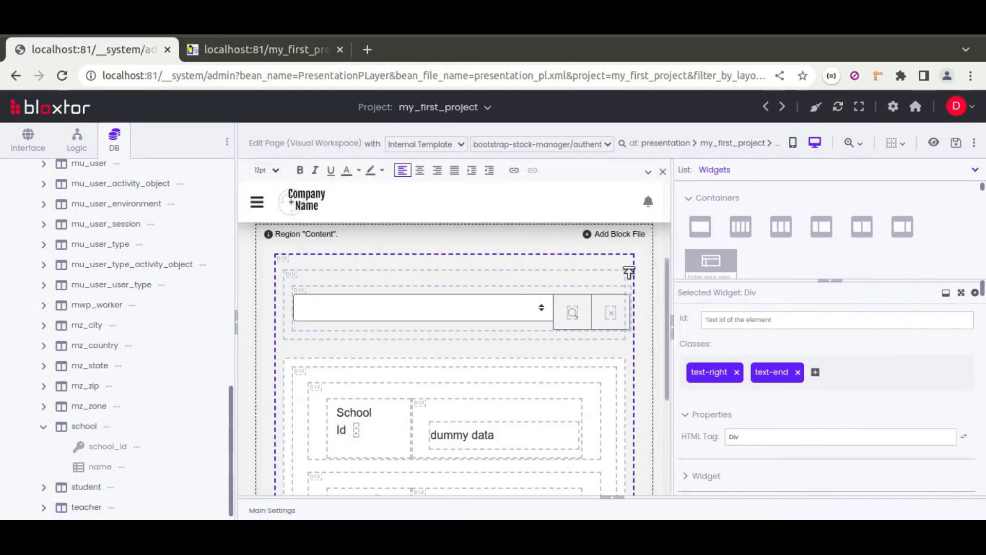
scroll(699, 376, down, 5)
scroll(699, 376, up, 3)
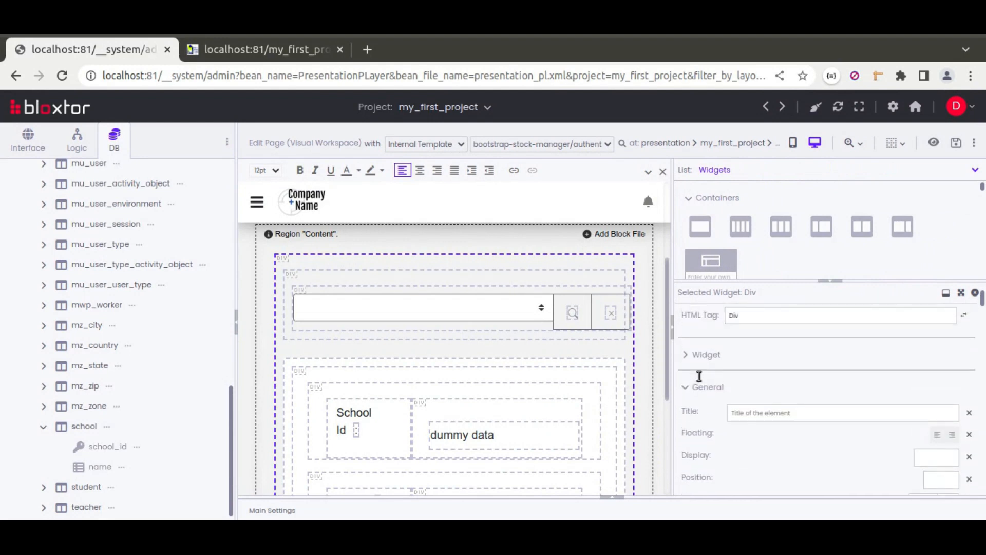
click(697, 386)
click(701, 426)
scroll(691, 408, down, 5)
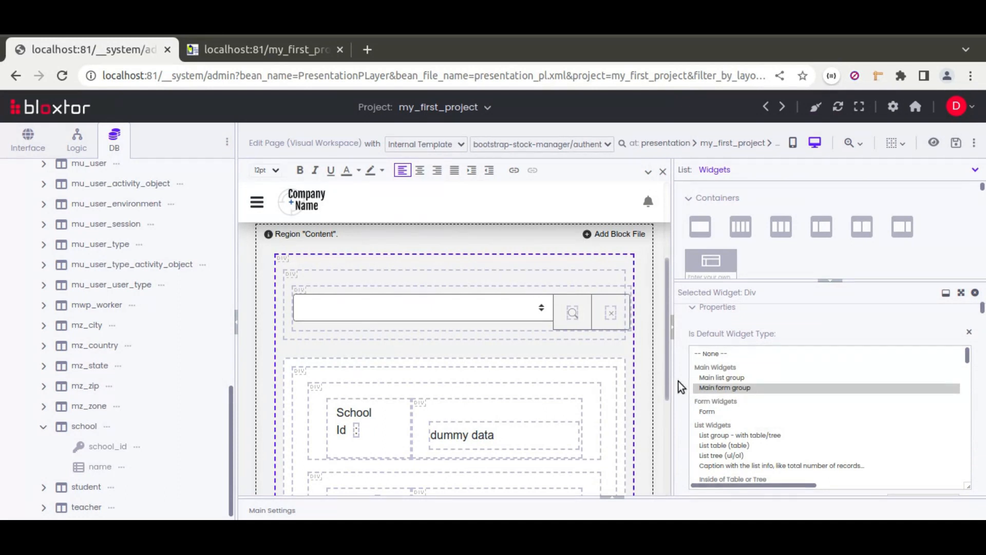
scroll(678, 381, down, 4)
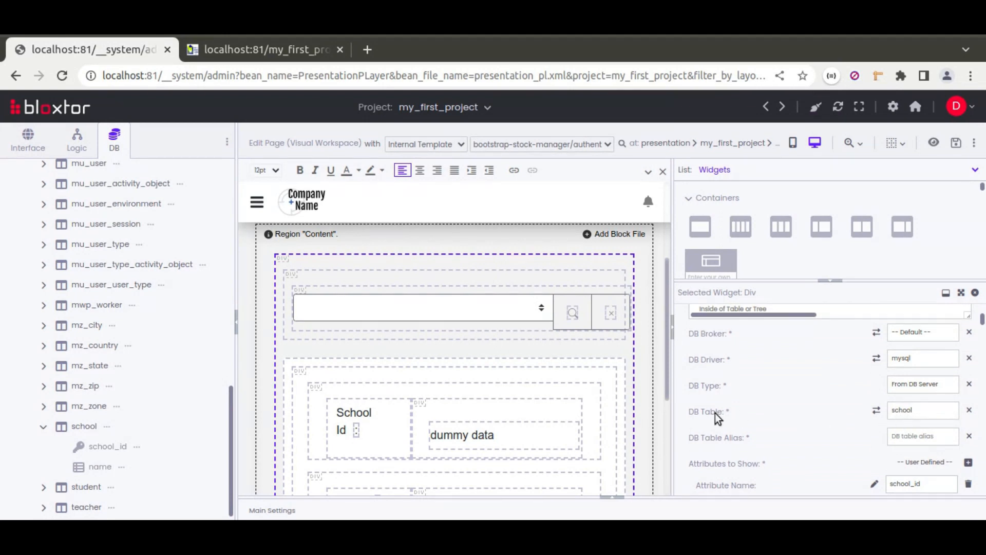
Step: Examine the search group Div's default widget type and search attributes, and select the inner Div holding the dropdown
click(546, 279)
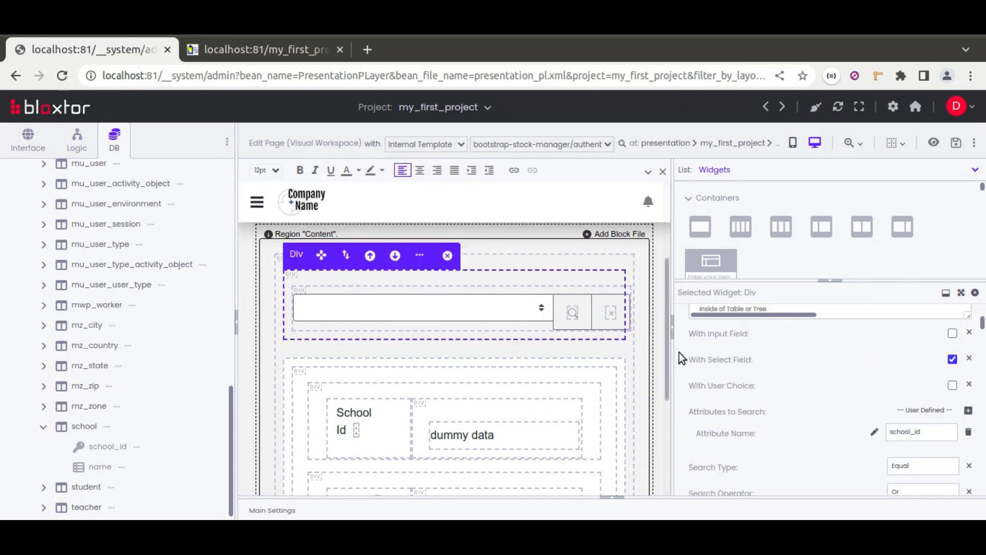
scroll(679, 352, up, 3)
scroll(726, 371, down, 10)
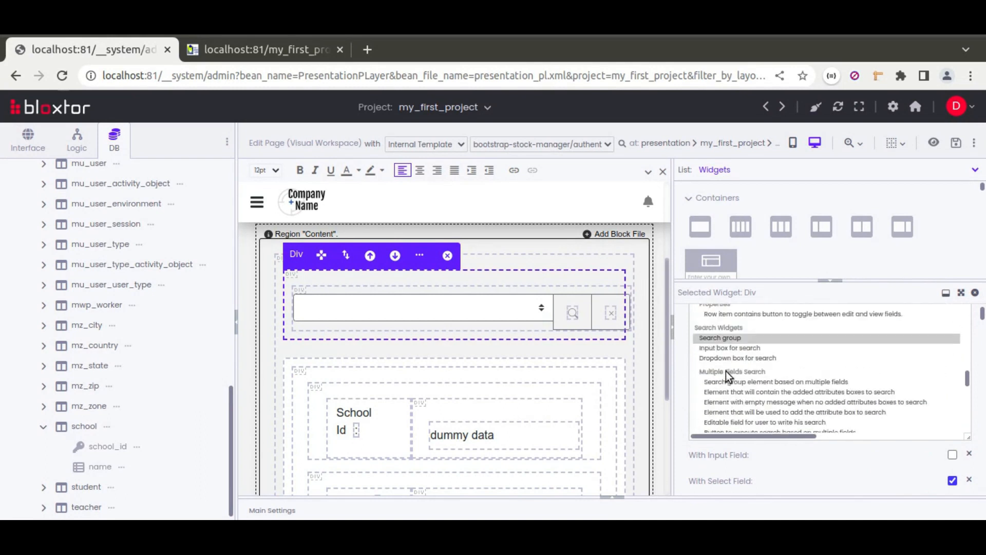
scroll(726, 371, up, 1)
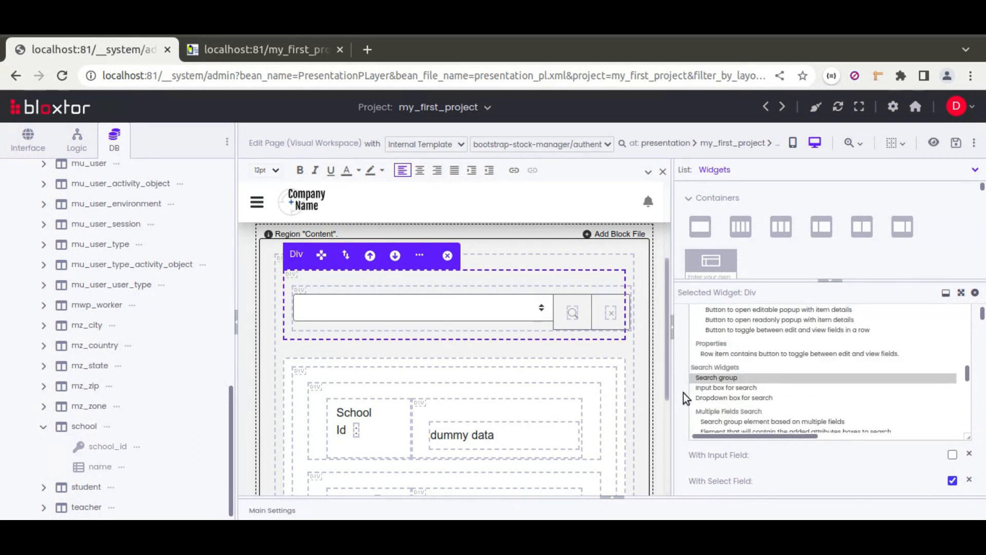
scroll(683, 393, down, 2)
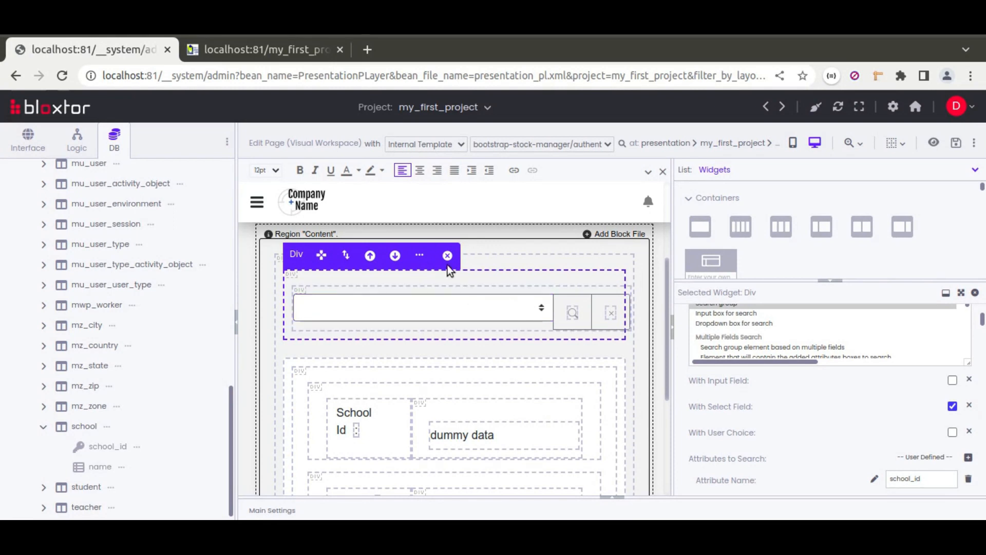
click(469, 288)
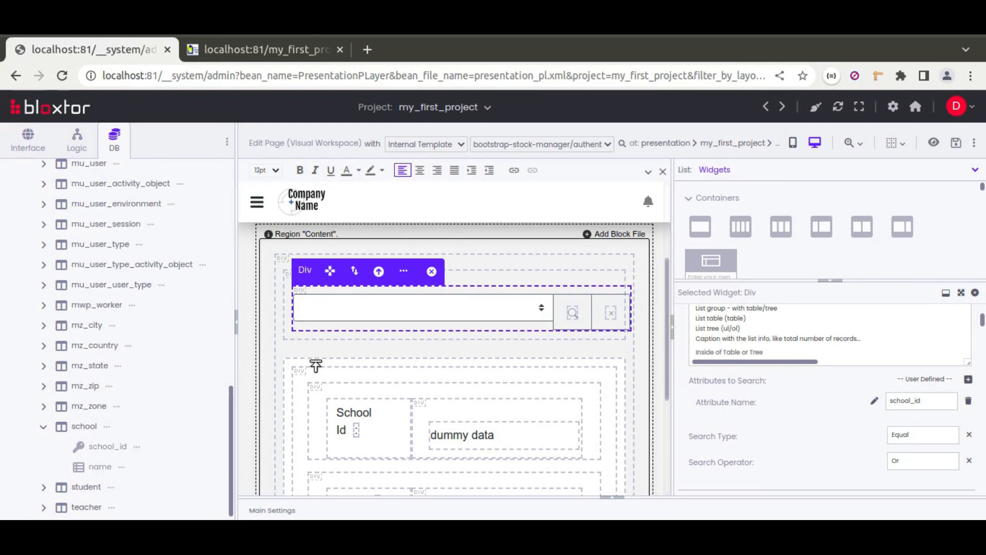
Step: Switch to the live easier page and choose Rainha and New school in turn to check the dependent form
click(248, 44)
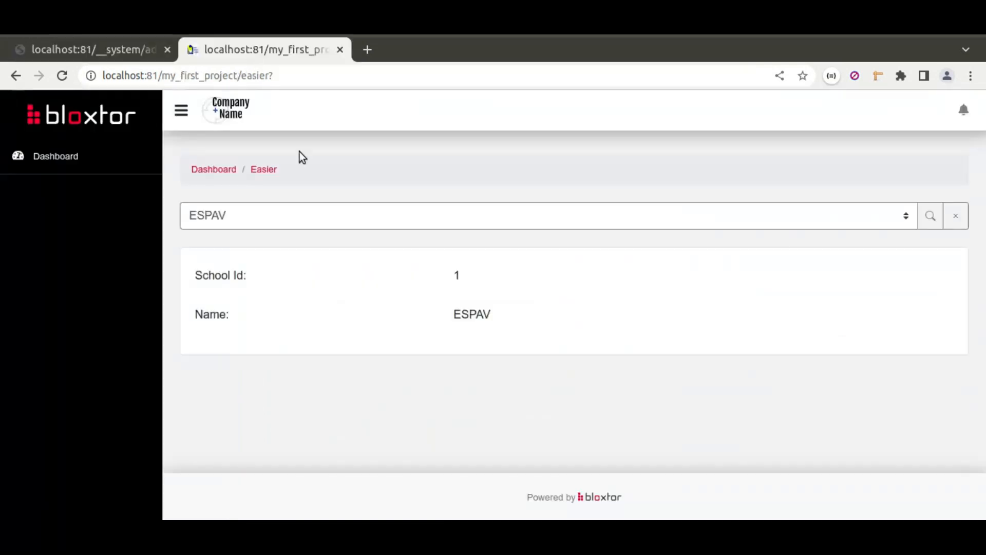
click(301, 220)
click(318, 215)
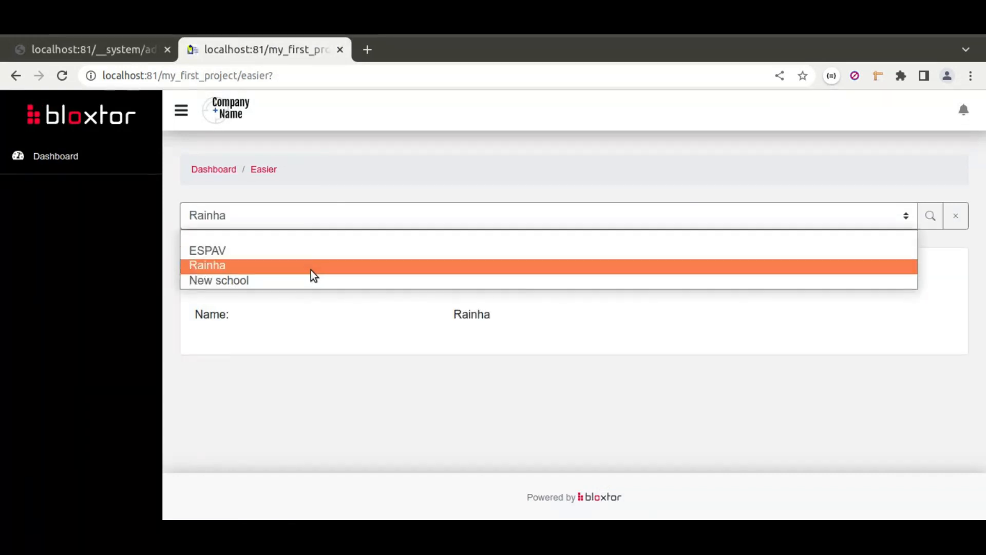
click(310, 275)
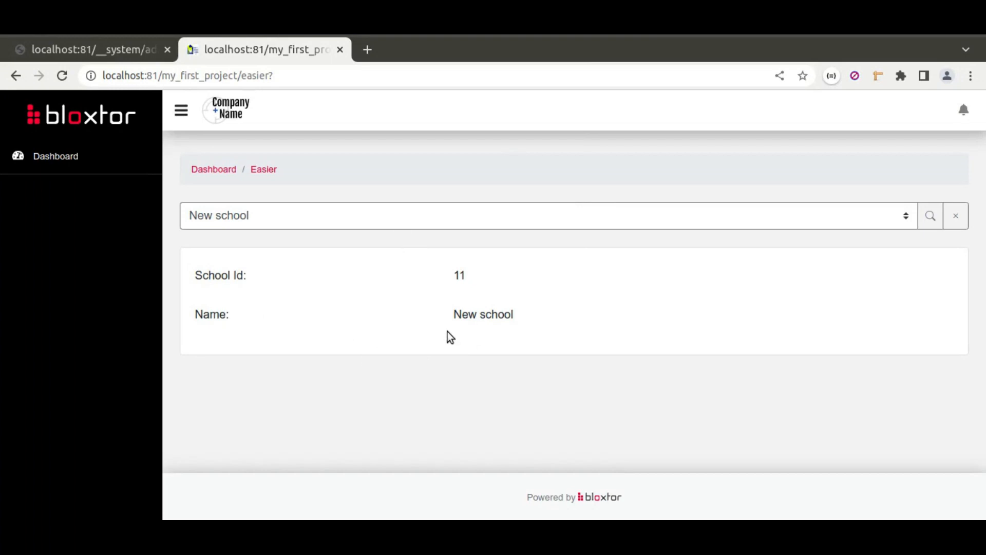
Step: Test the blank option, Rainha and ESPAV in the school dropdown, ending on the blank option
click(383, 221)
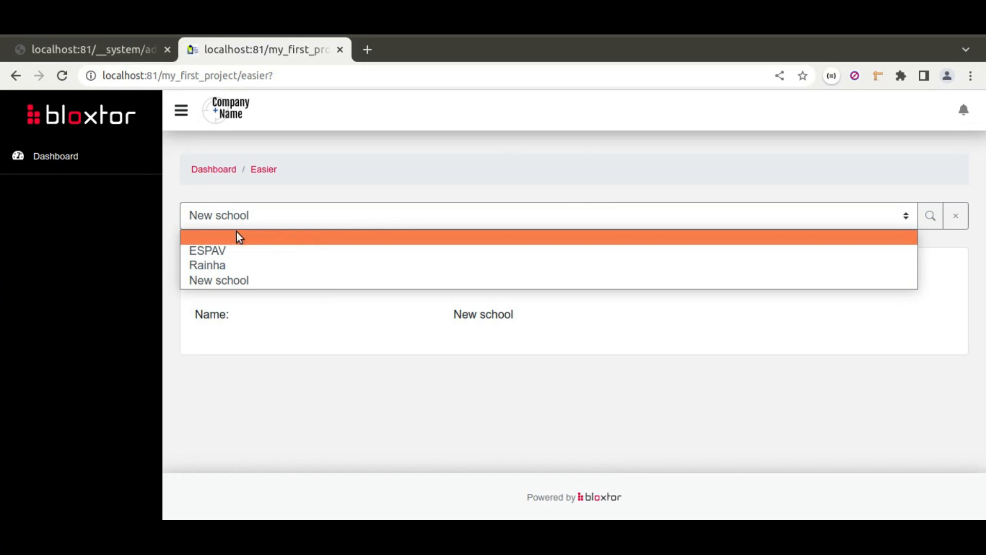
click(275, 238)
click(403, 223)
click(354, 267)
click(363, 226)
click(352, 248)
click(354, 226)
click(343, 244)
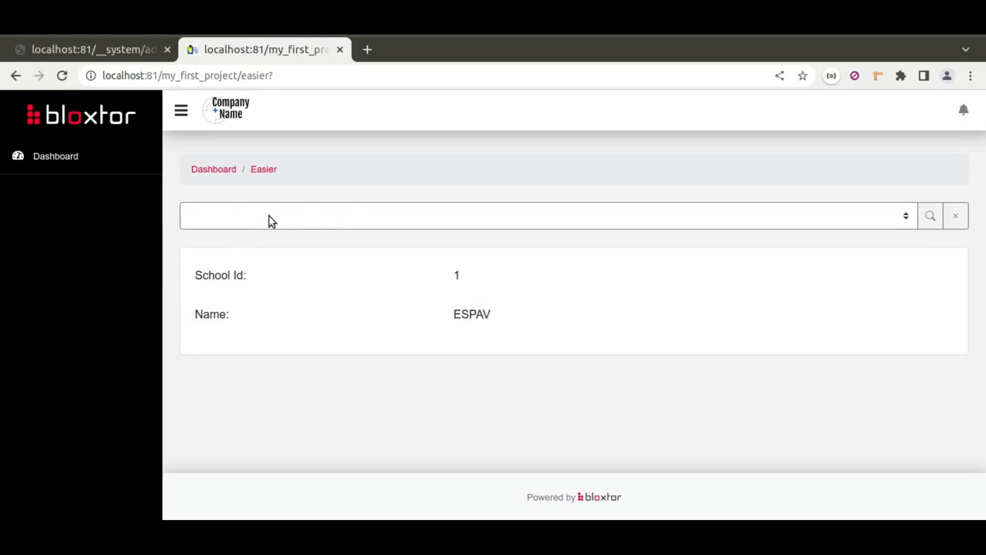
click(373, 224)
click(300, 222)
Step: Return to the easier page's editor, show its resources collapsed, and expand school_group and its inner school action
click(100, 60)
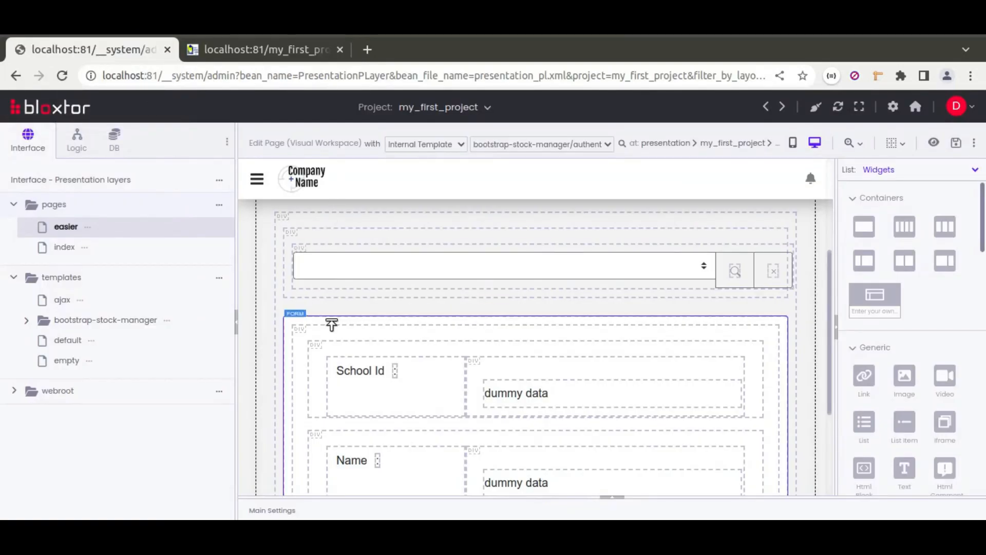
click(612, 499)
click(865, 318)
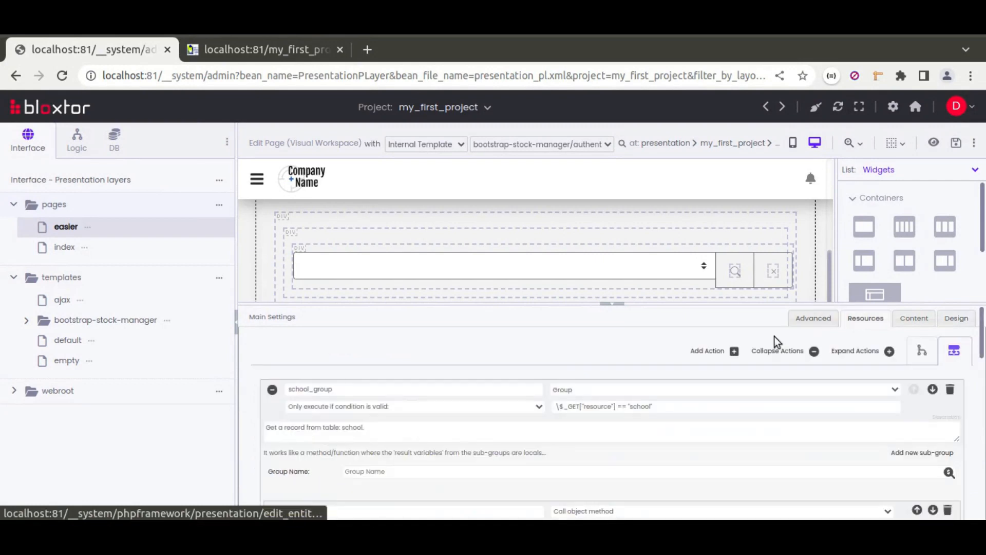
click(776, 351)
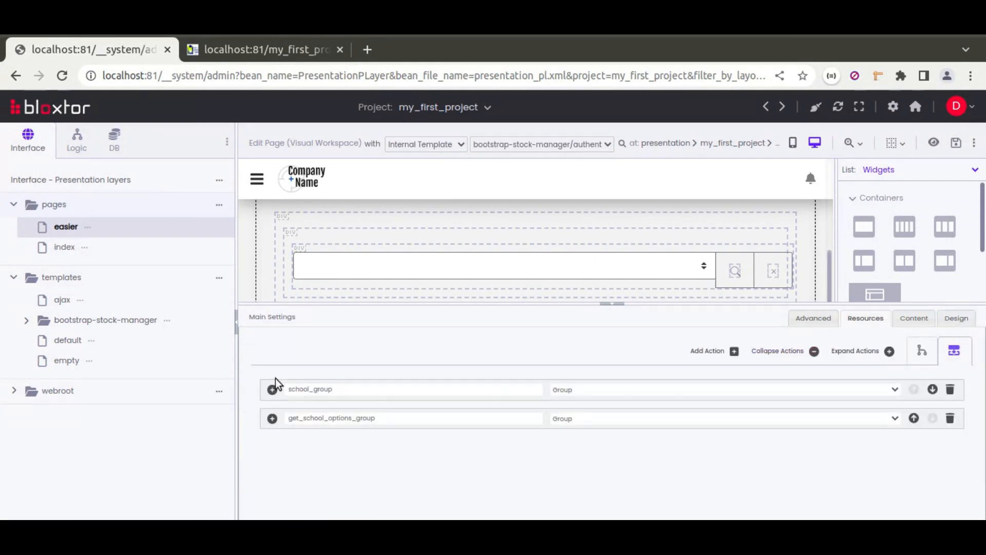
click(272, 389)
scroll(460, 402, down, 2)
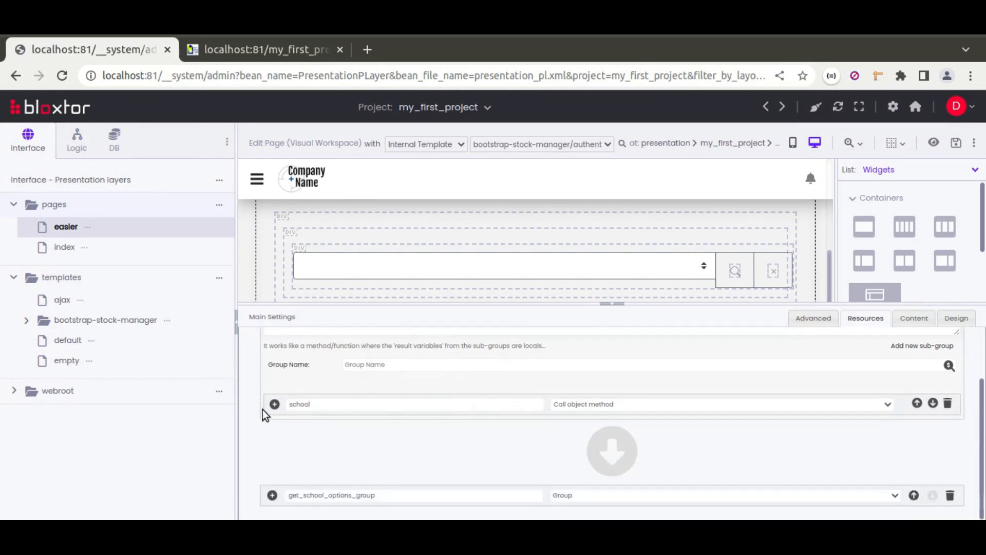
click(274, 408)
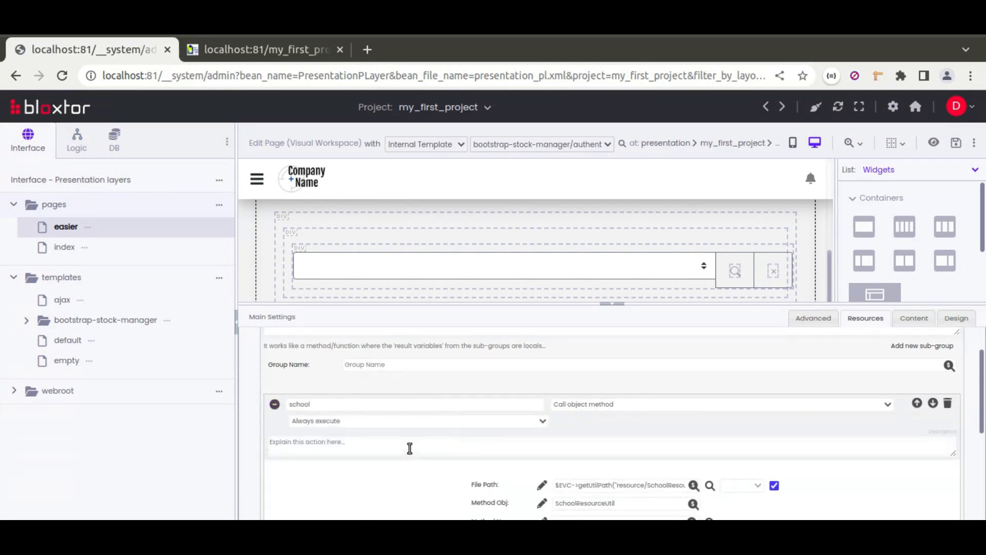
Step: Review the school action's execution options and method settings, and copy its $_GET["search_attrs"] method argument
scroll(410, 448, down, 1)
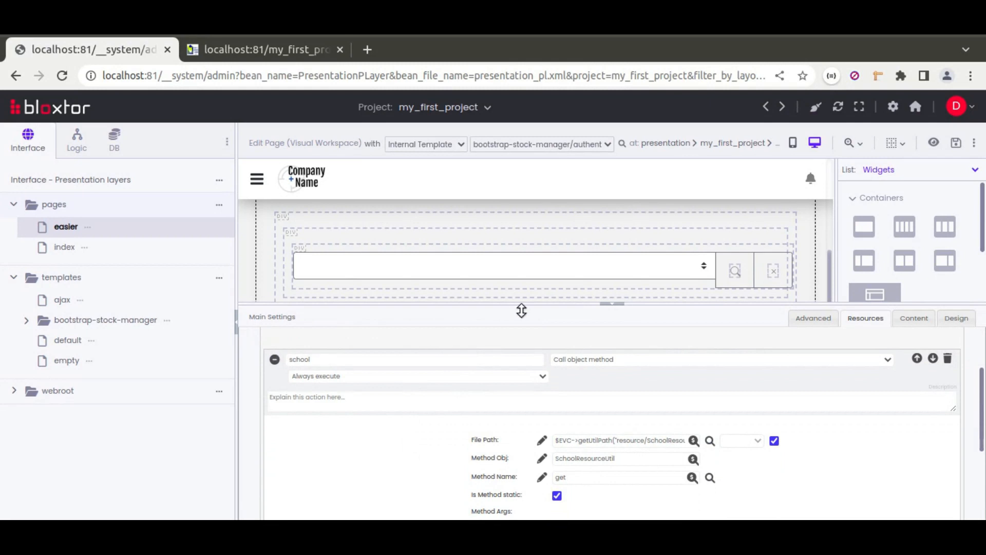
click(357, 377)
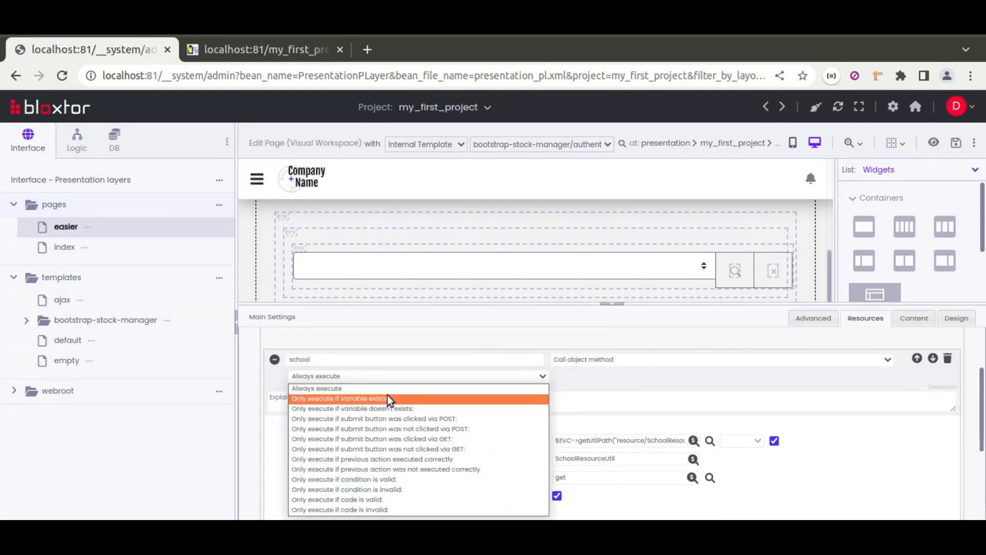
click(574, 373)
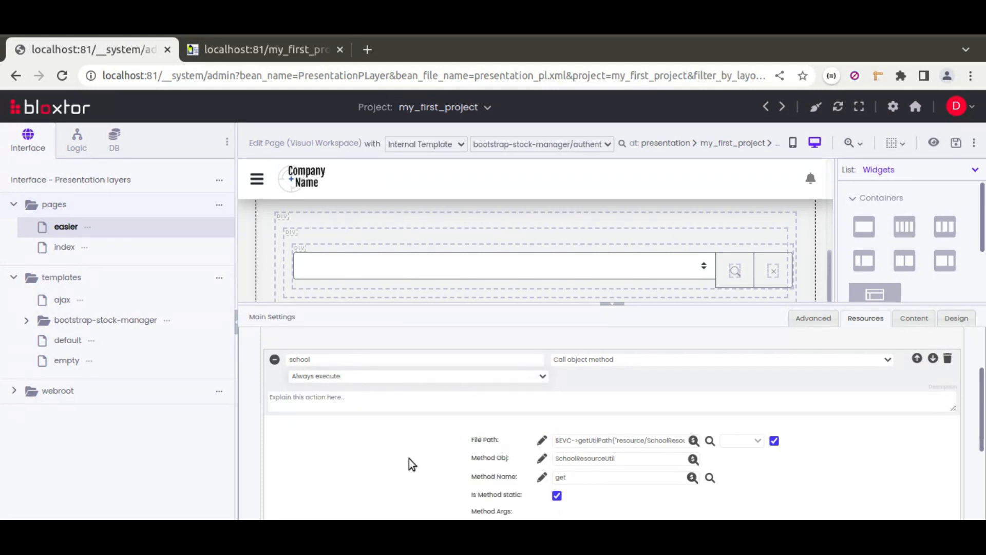
scroll(410, 459, down, 2)
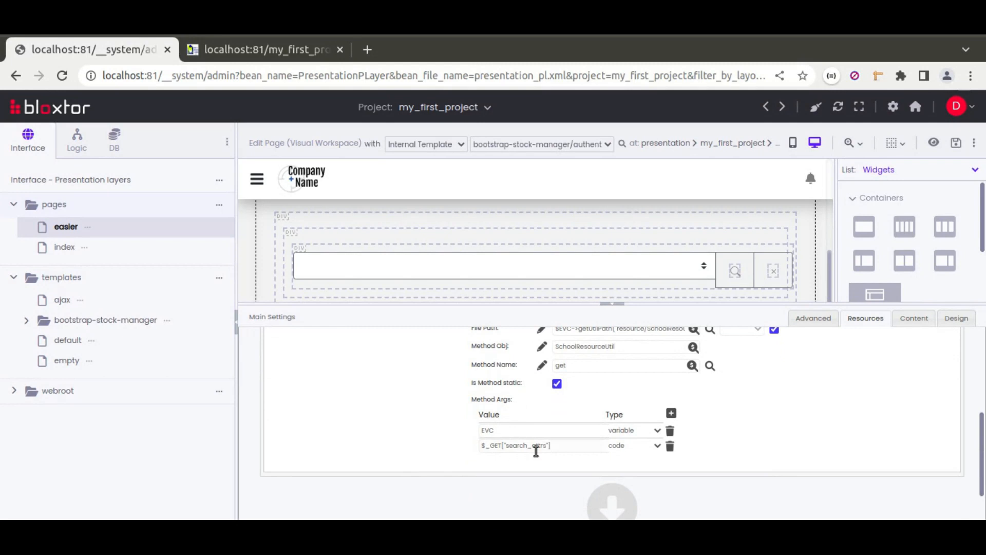
drag(561, 447, 473, 446)
key(ctrl+c)
scroll(398, 412, up, 1)
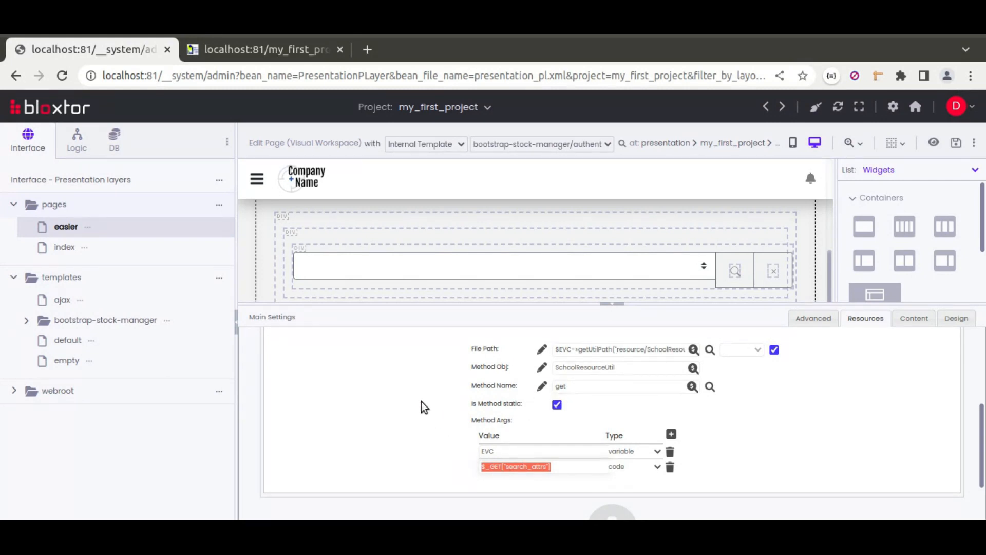
scroll(421, 401, up, 4)
Step: Make the school action execute only if condition \$_GET["search_attrs"]["school_id"] is valid, copy that condition code and collapse the action
click(402, 383)
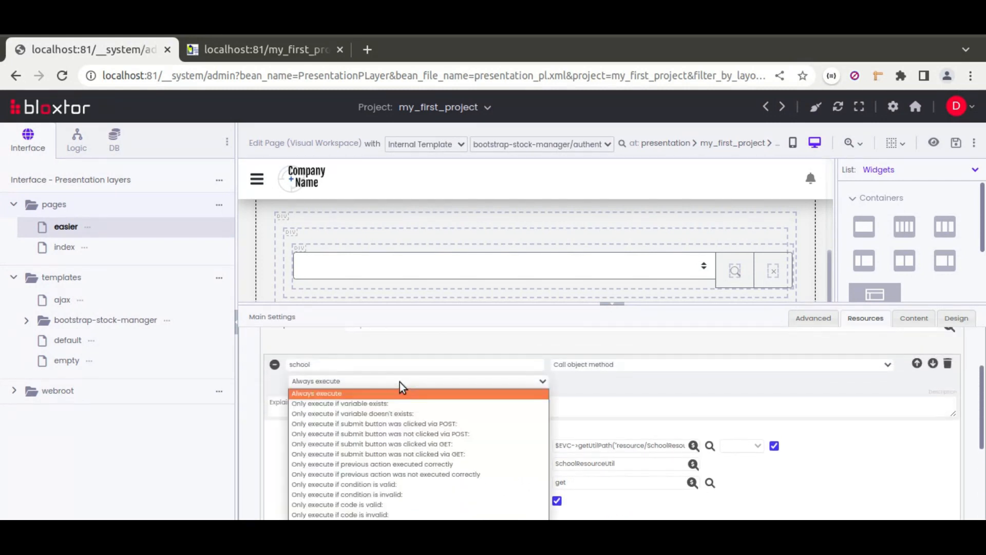
click(391, 484)
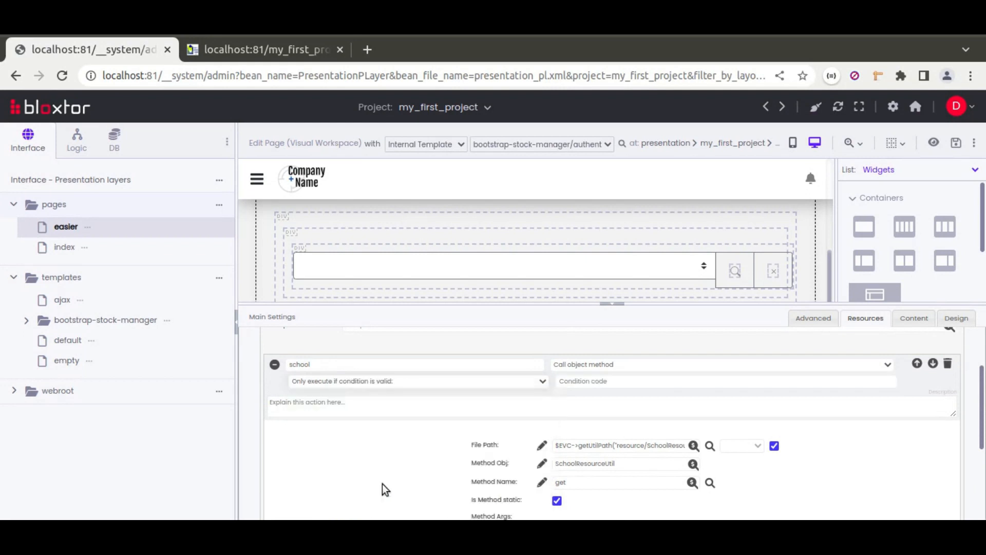
key(ctrl+v)
click(559, 382)
text(\)
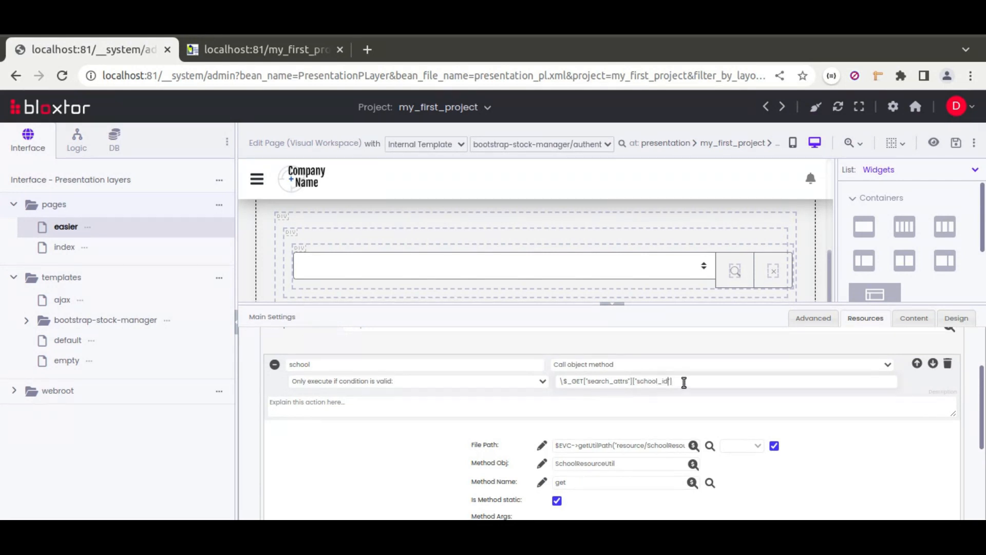
drag(684, 382, 557, 380)
key(ctrl+c)
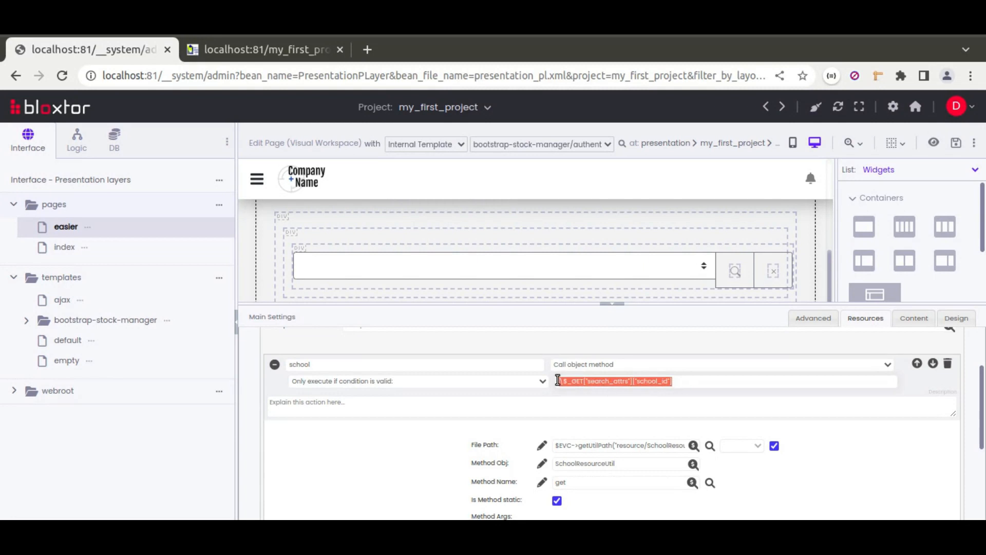
click(275, 365)
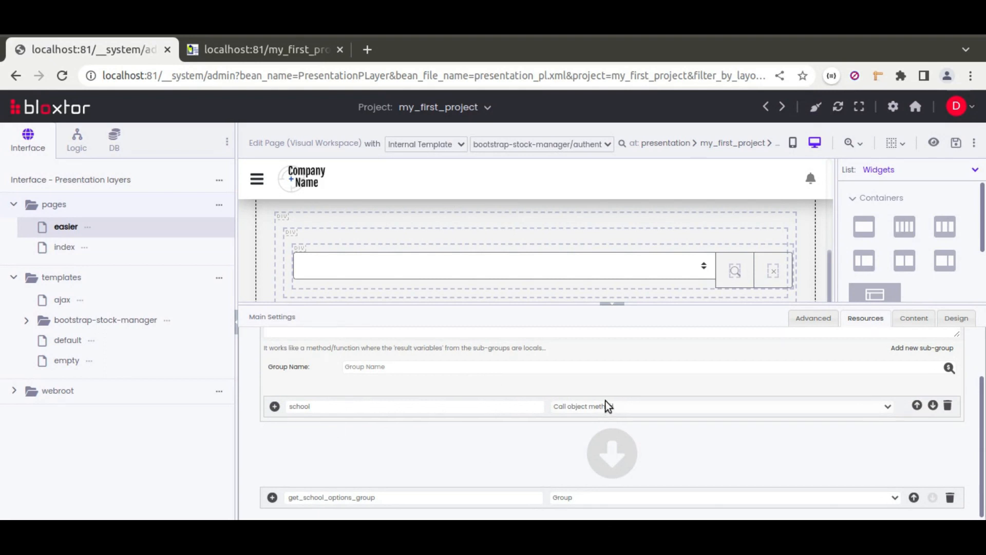
Step: Add a second action named school to the group, executed only if condition \$_GET["search_attrs"]["school_id"] is invalid
click(910, 351)
click(324, 440)
text(school)
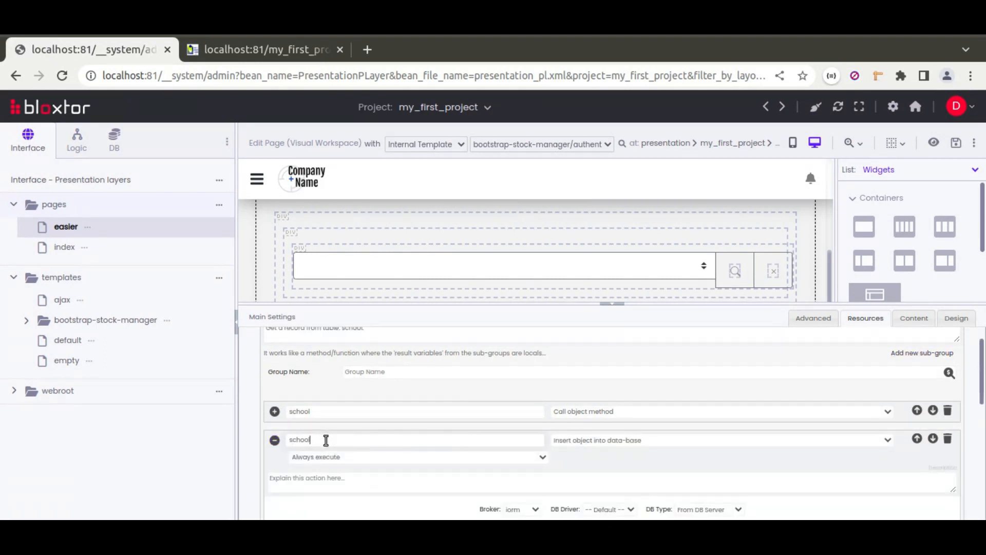
click(334, 457)
click(396, 414)
click(575, 457)
click(477, 459)
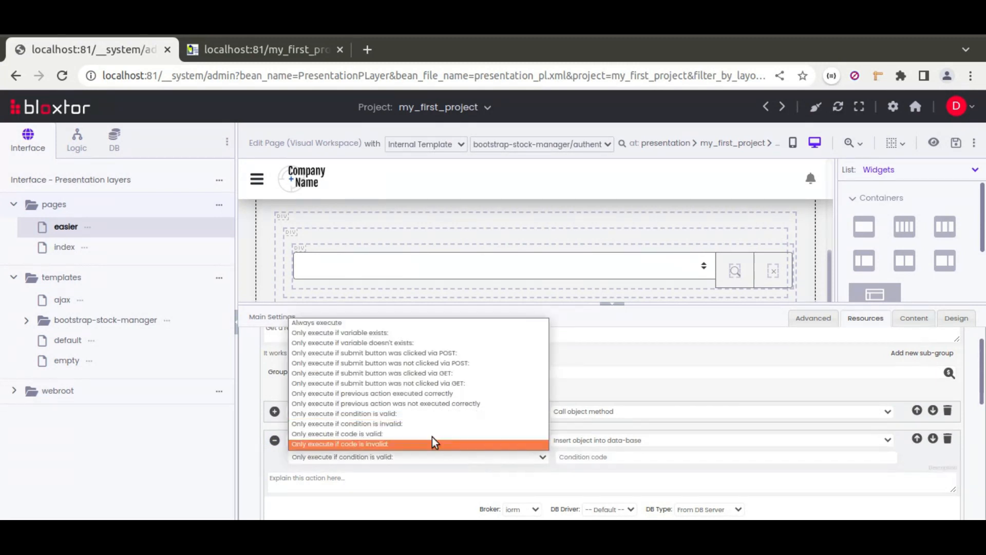
click(398, 422)
key(ctrl+v)
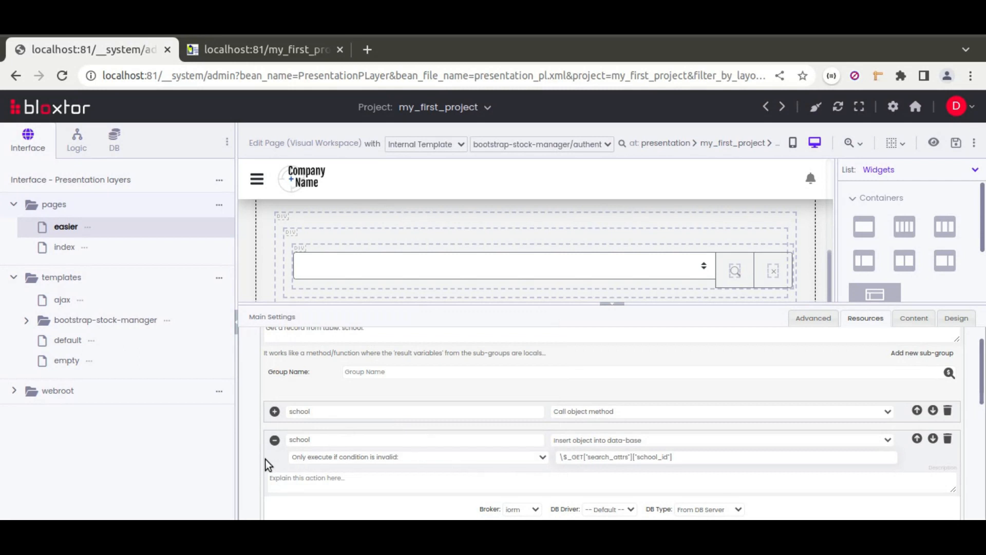
Step: Change the second school action's type to Result from array
scroll(267, 458, down, 1)
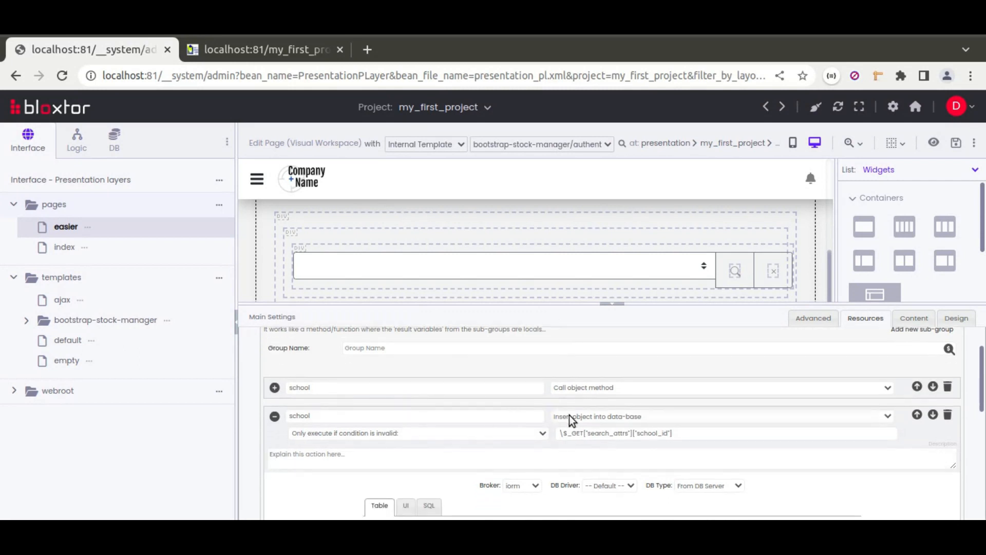
click(569, 415)
scroll(601, 361, down, 3)
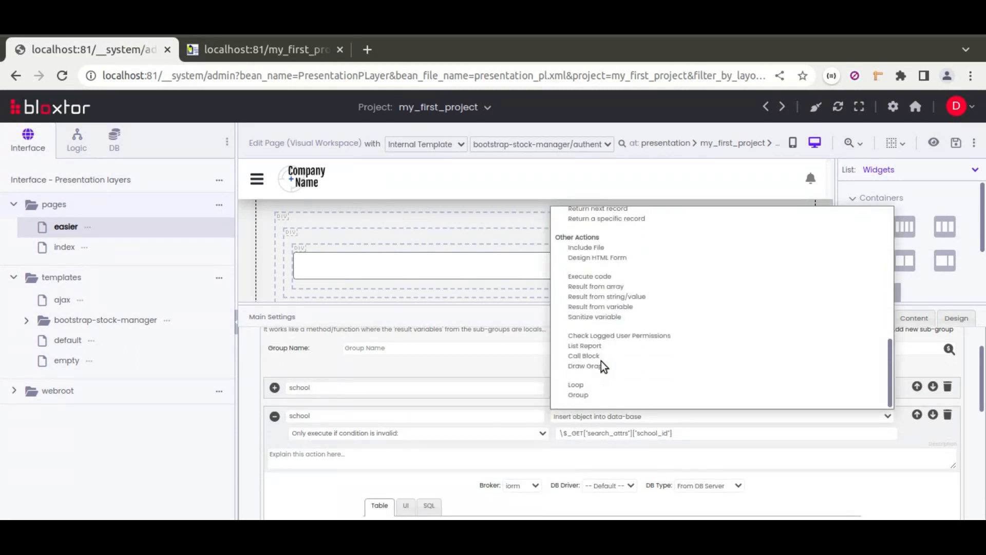
click(605, 287)
Step: Define a name item with an empty string value in the second school action's array
scroll(331, 464, down, 2)
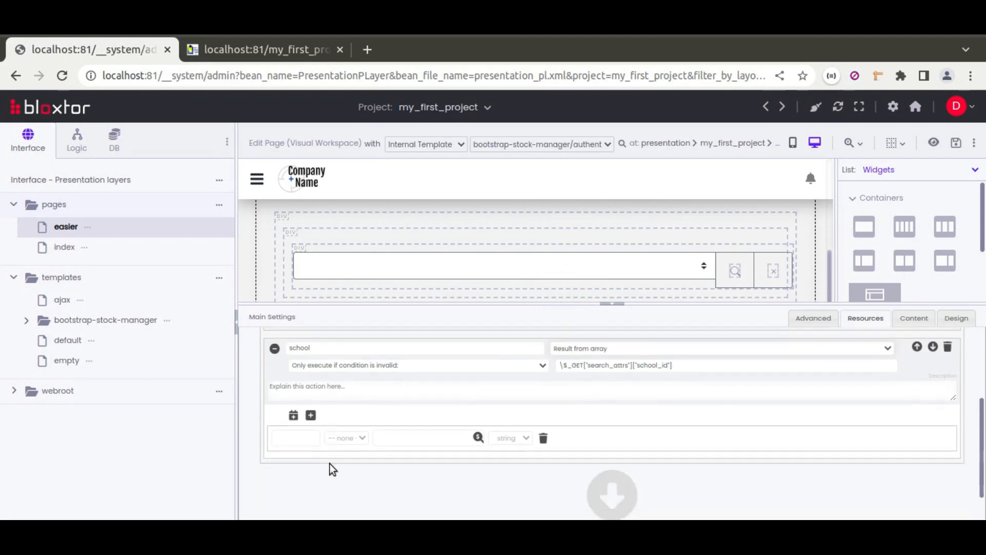
click(307, 440)
text(nbam)
key(BackSpace)
key(BackSpace)
key(BackSpace)
text(ame)
click(412, 440)
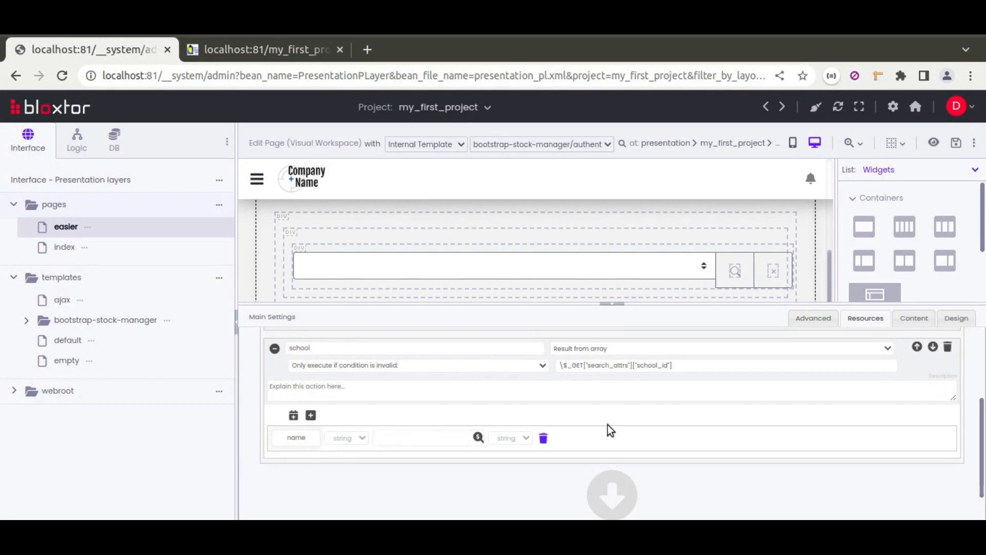
Step: Select the school dropdown on the canvas and add an option with value 0 and no label to its properties
click(611, 304)
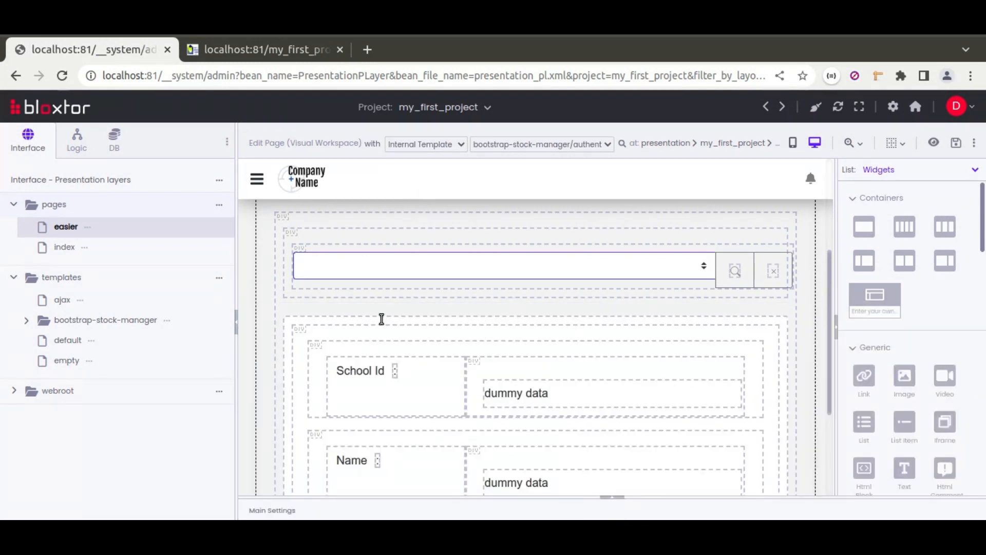
click(622, 268)
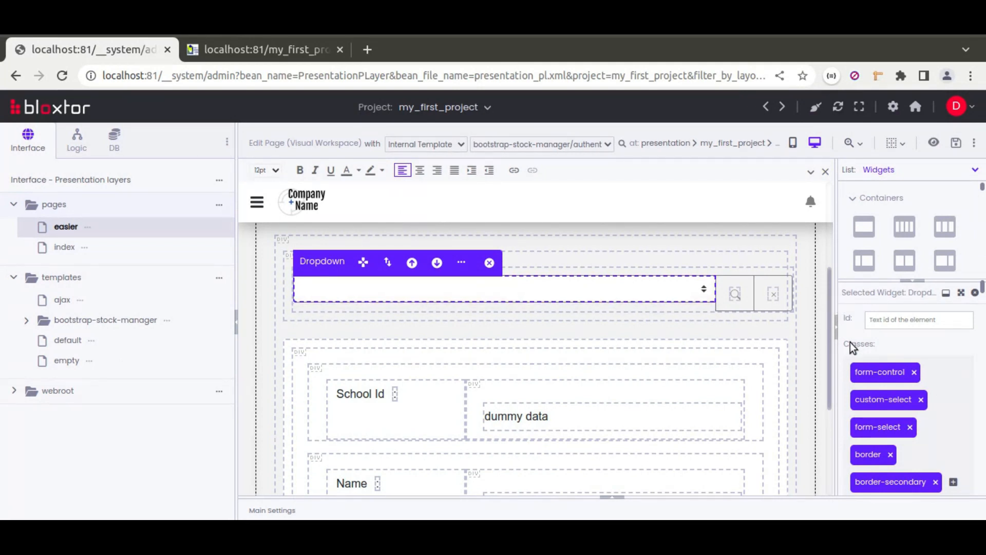
drag(837, 348, 740, 348)
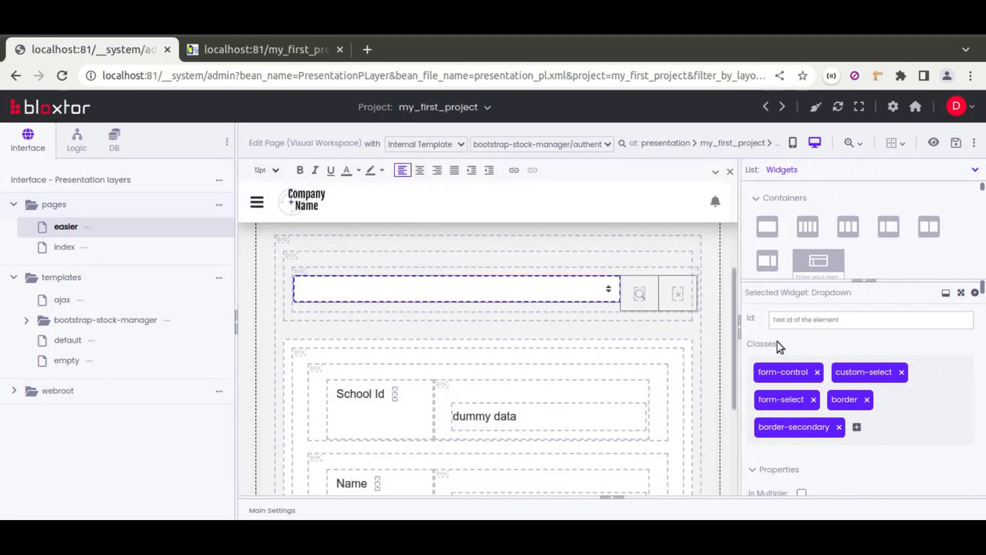
scroll(778, 342, down, 3)
scroll(778, 345, down, 3)
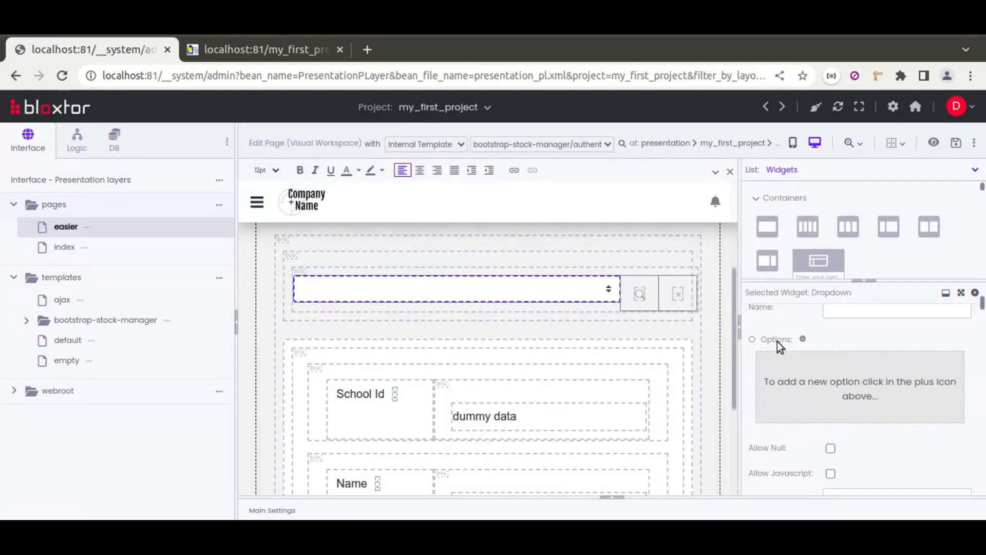
click(802, 340)
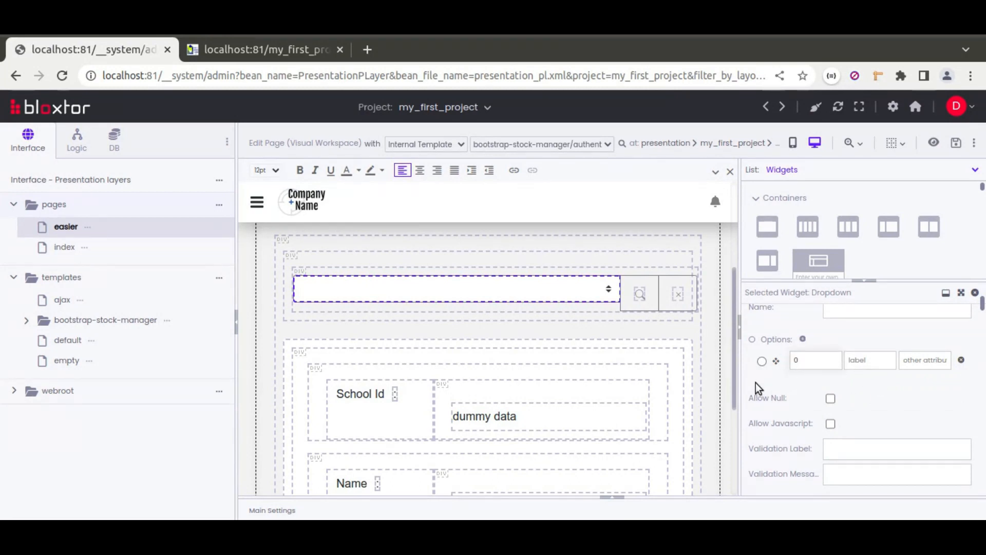
Step: Set the dropdown's load replacement type to Append to previous options and save the easier page
scroll(776, 380, down, 3)
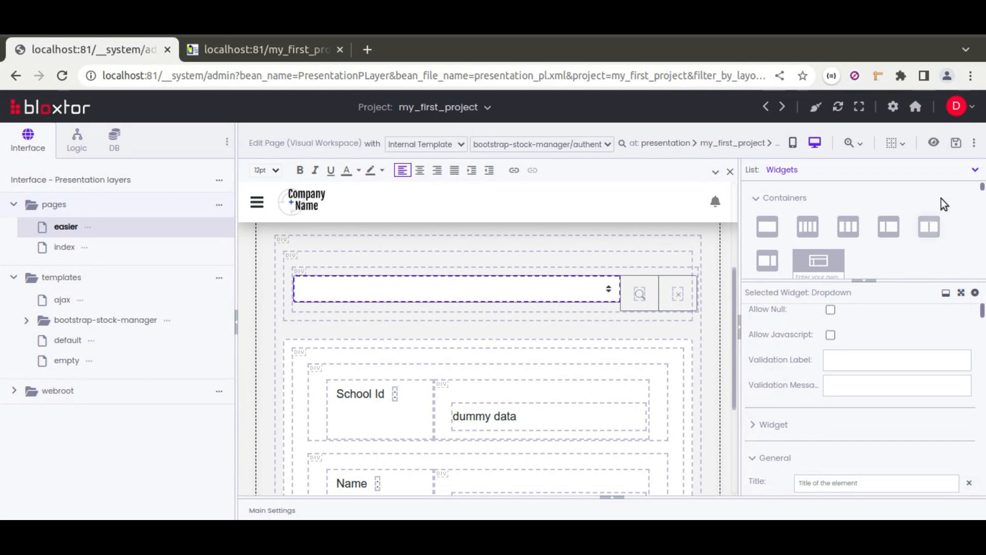
scroll(771, 406, down, 2)
click(778, 362)
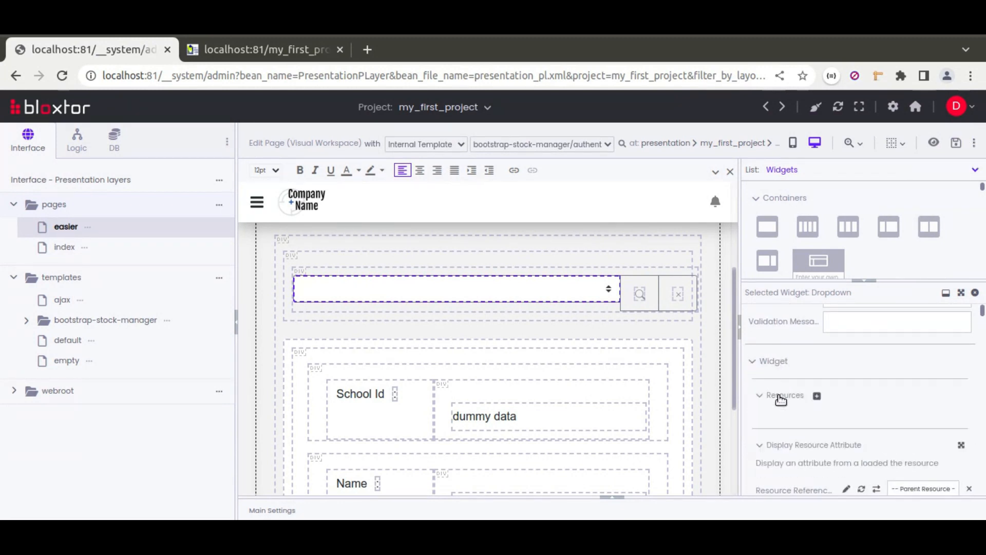
scroll(779, 398, down, 5)
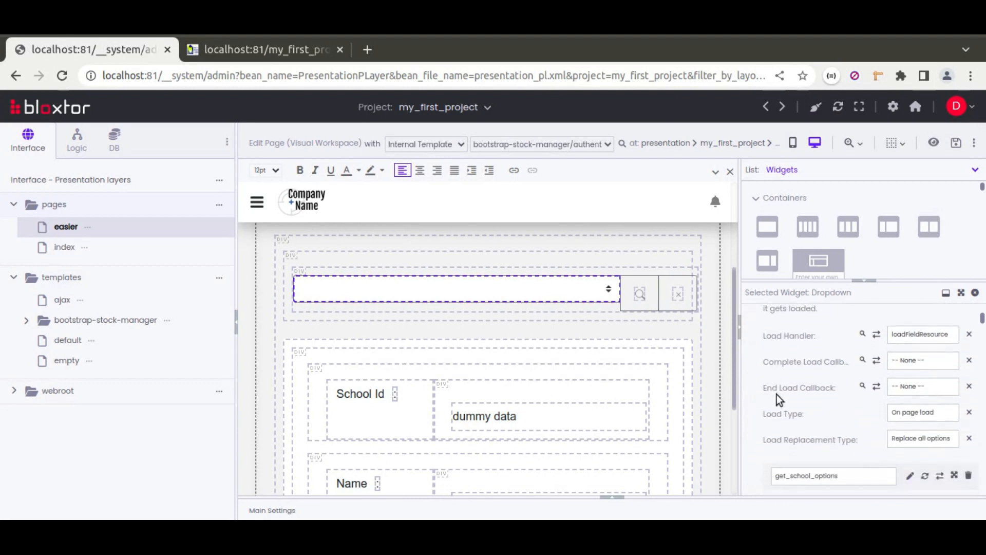
click(912, 440)
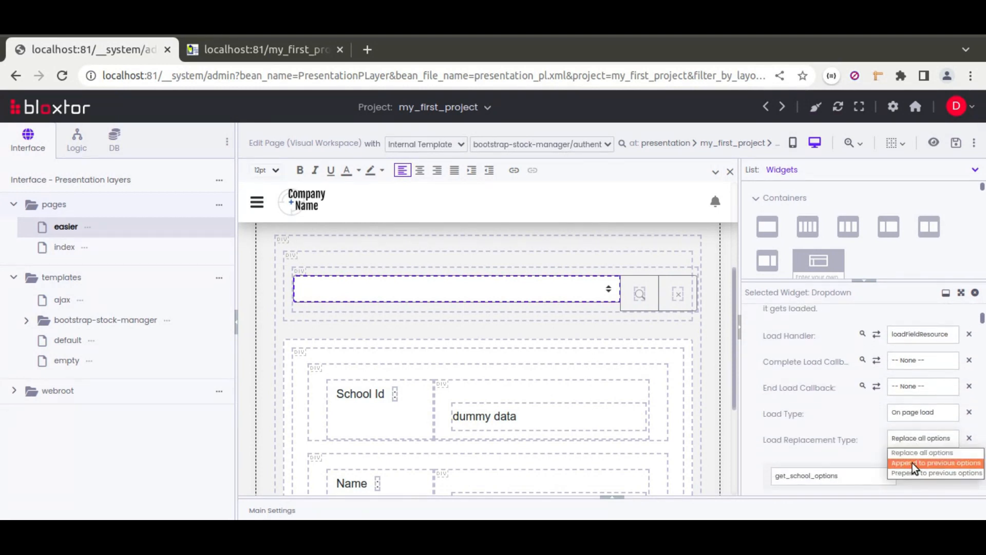
click(912, 463)
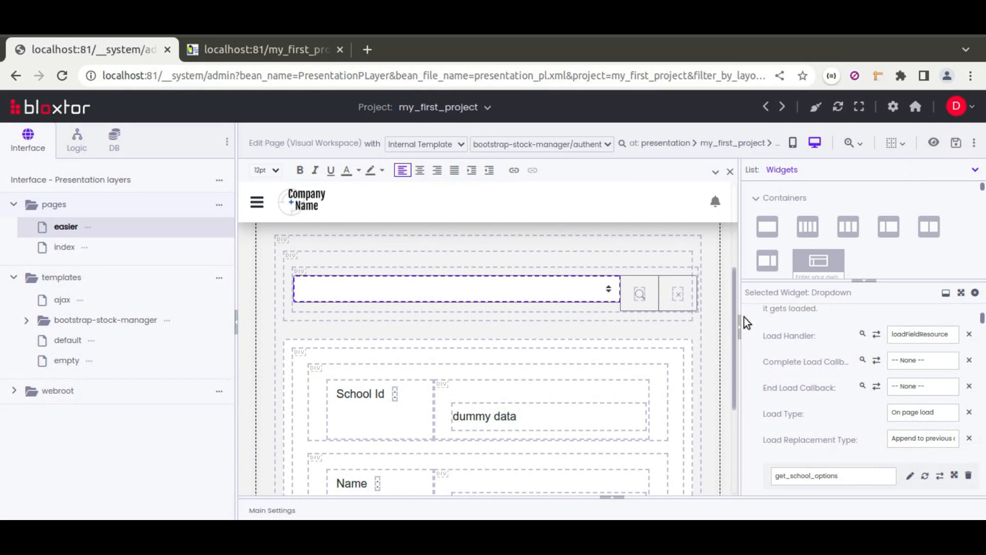
scroll(822, 395, down, 5)
scroll(810, 389, up, 1)
scroll(810, 389, up, 1)
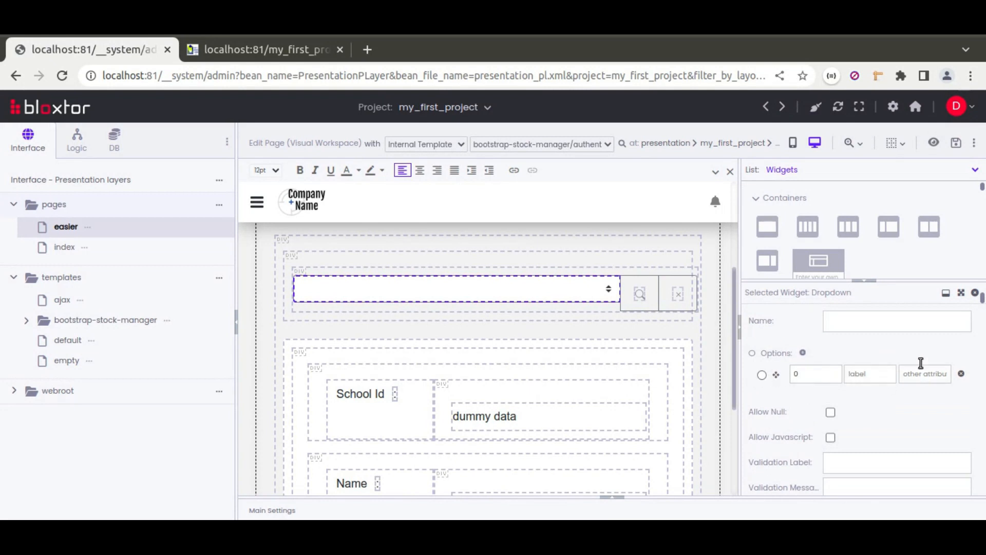
click(957, 143)
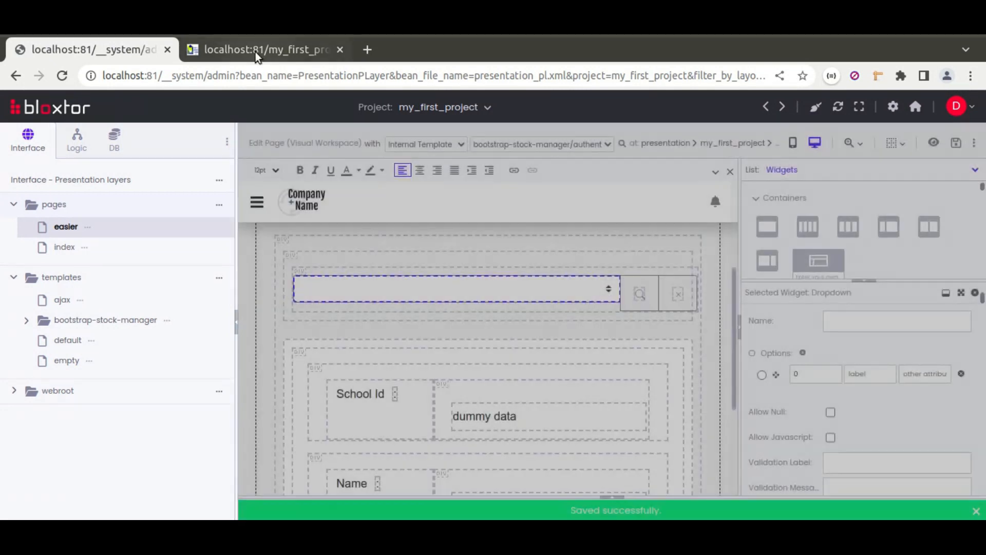
Step: Reload the live easier page and test the dropdown with ESPAV, blank, Rainha, ESPAV and blank again, checking the dependent form
click(257, 51)
click(62, 76)
click(299, 218)
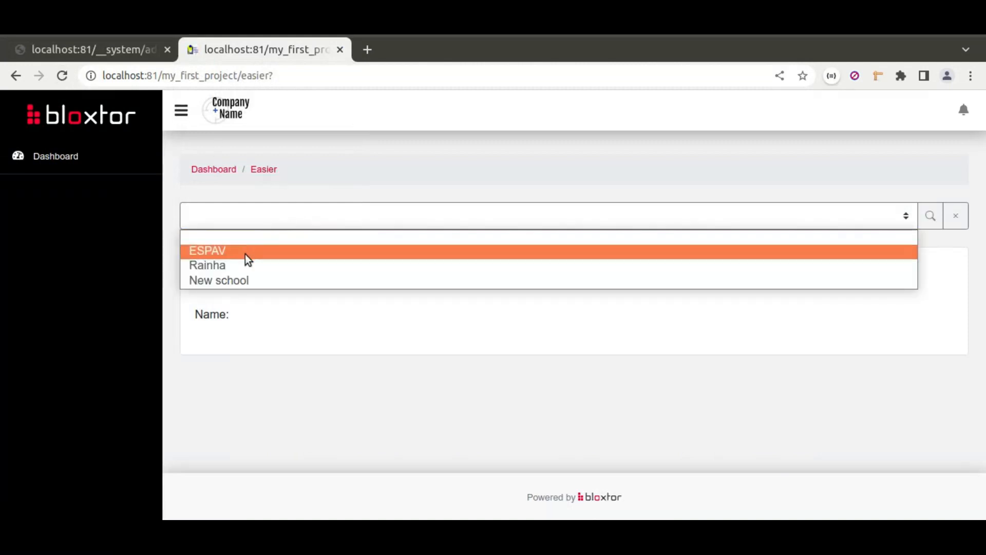
click(245, 252)
click(320, 218)
click(301, 238)
click(311, 218)
click(259, 266)
click(321, 226)
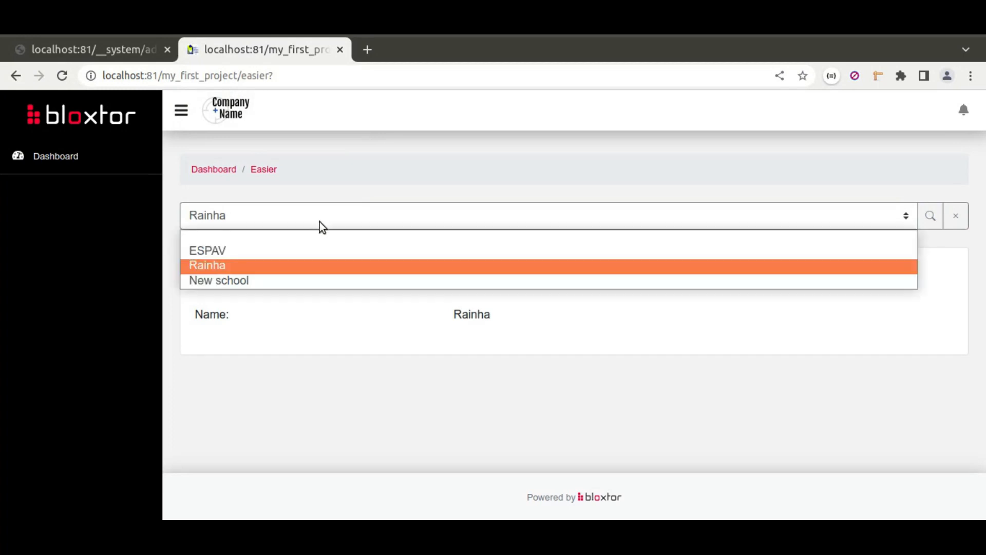
click(293, 252)
click(365, 221)
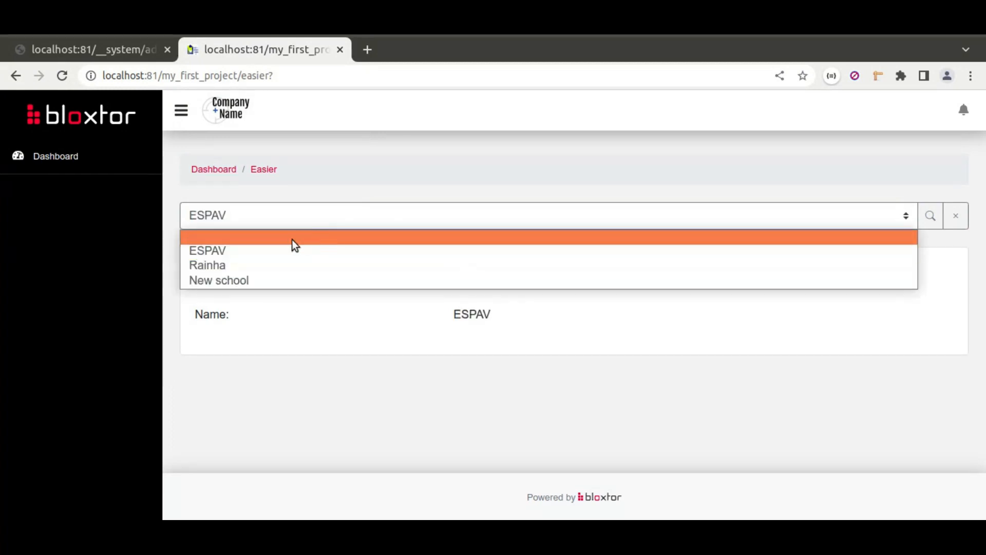
click(293, 238)
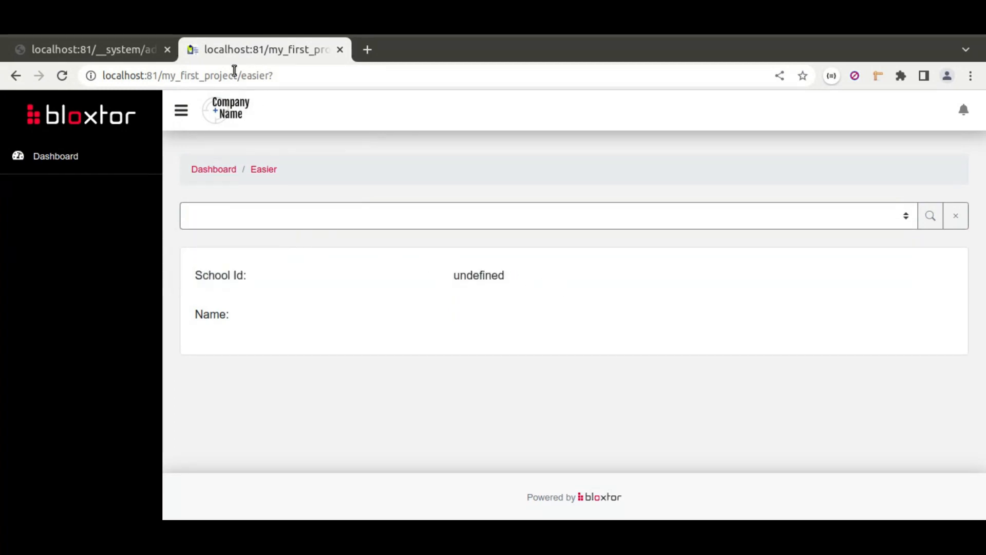
Step: Add a school_id item with an empty string value to the easier page's second school action array and save the page
click(116, 51)
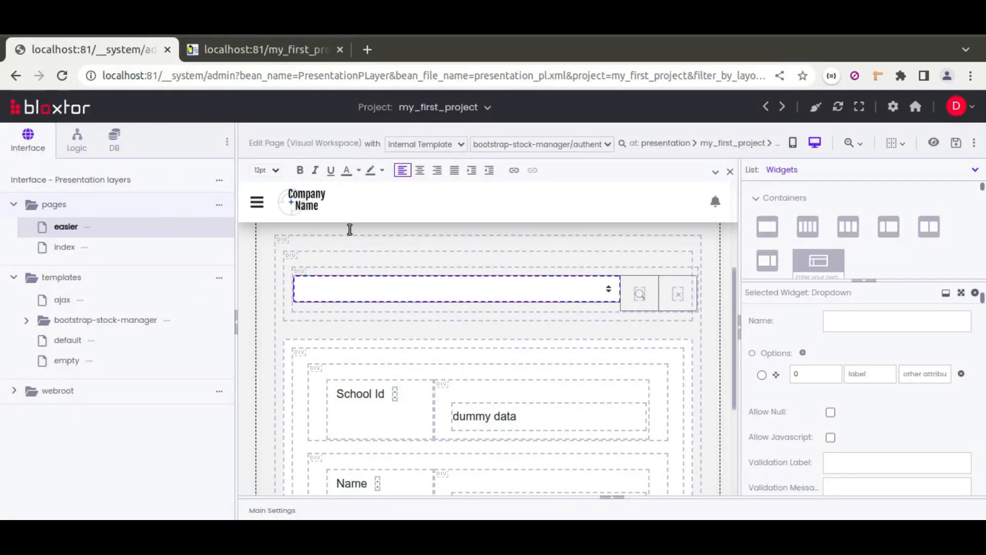
click(615, 505)
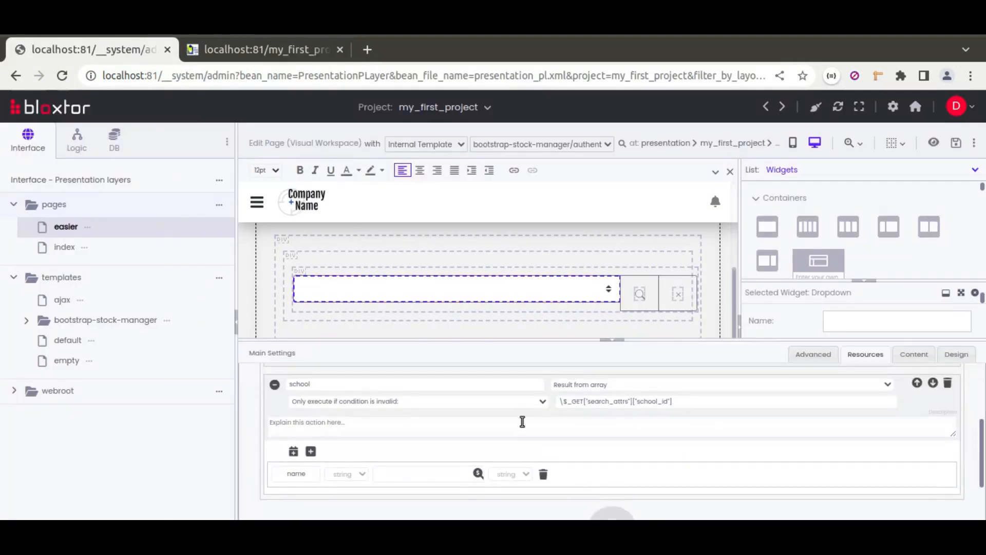
click(311, 451)
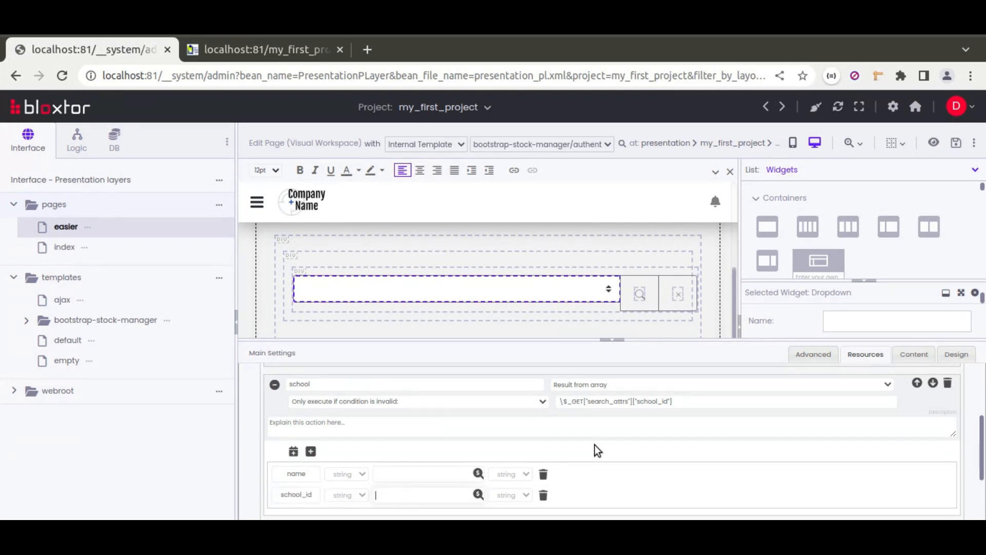
click(956, 143)
Step: Reload the live easier page and test the dropdown with ESPAV, blank, New school and blank again
click(216, 50)
click(62, 75)
click(359, 215)
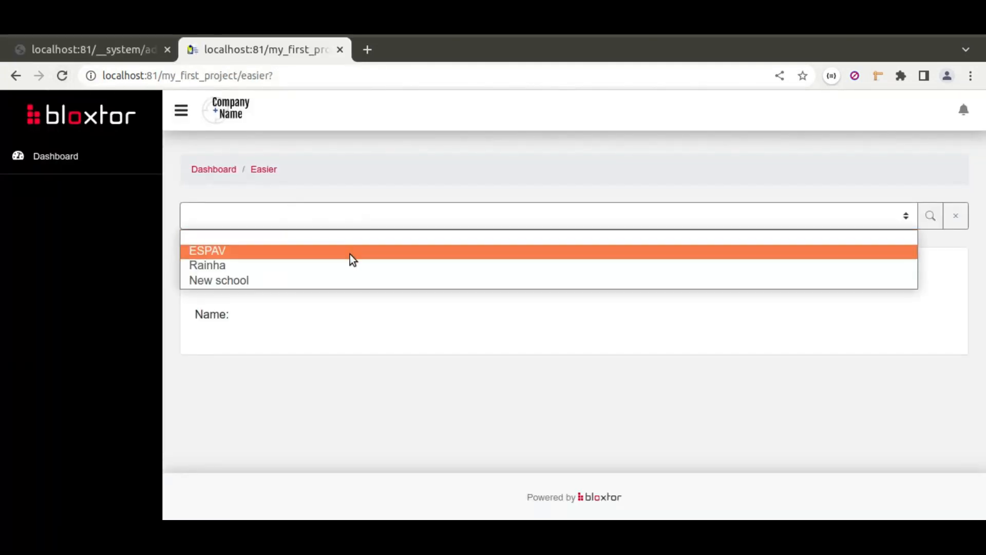
click(349, 252)
click(353, 218)
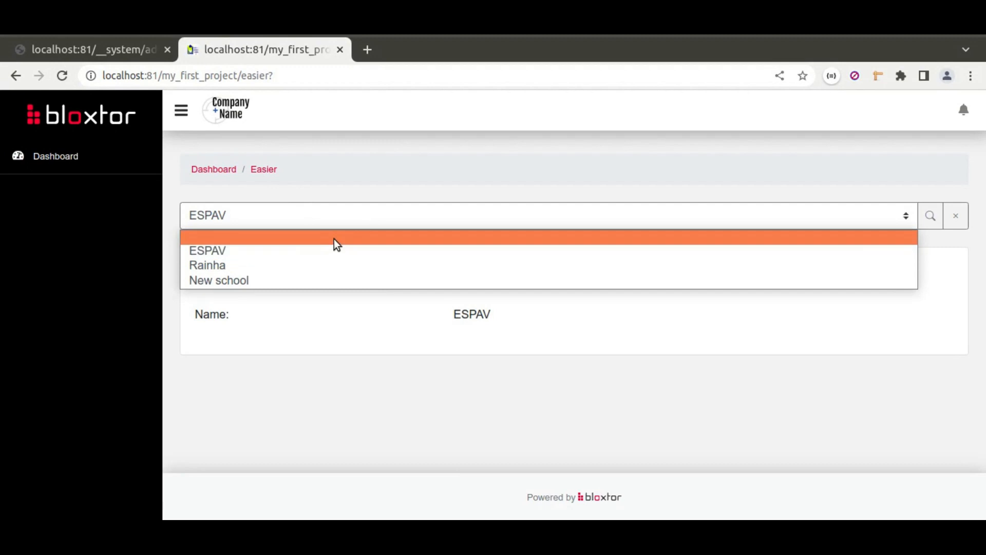
click(337, 240)
click(346, 217)
click(324, 280)
click(347, 218)
click(332, 240)
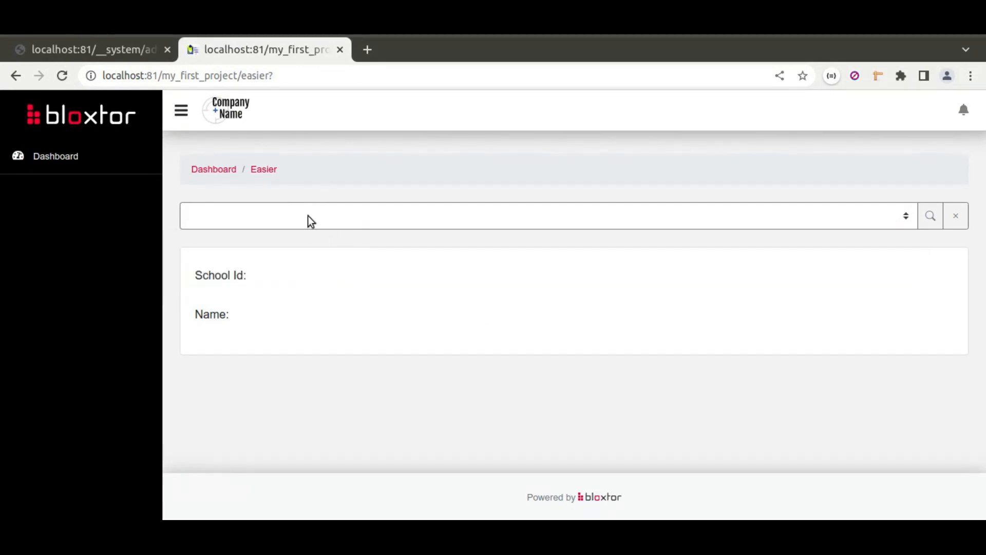
Step: Open the index page in the editor and show its resource actions collapsed
click(126, 50)
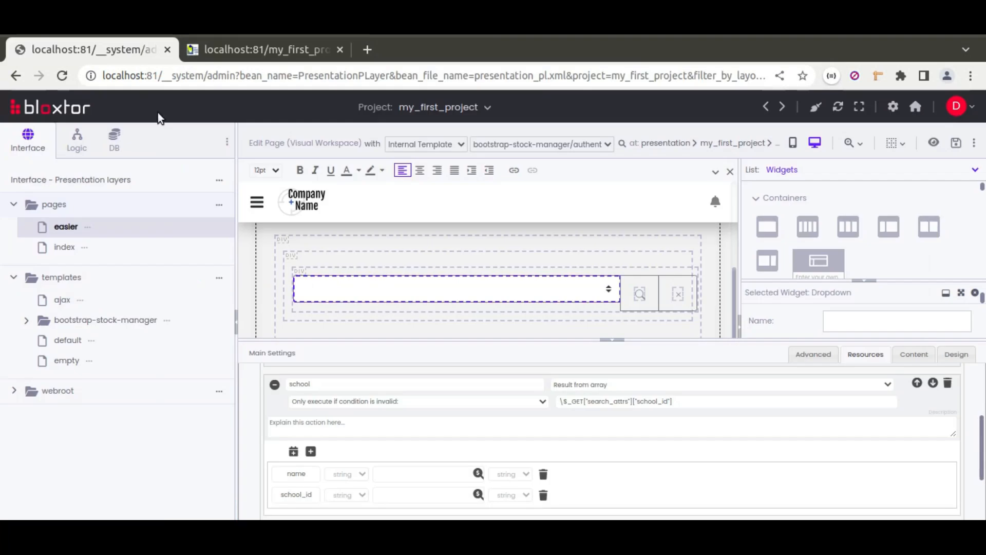
click(67, 246)
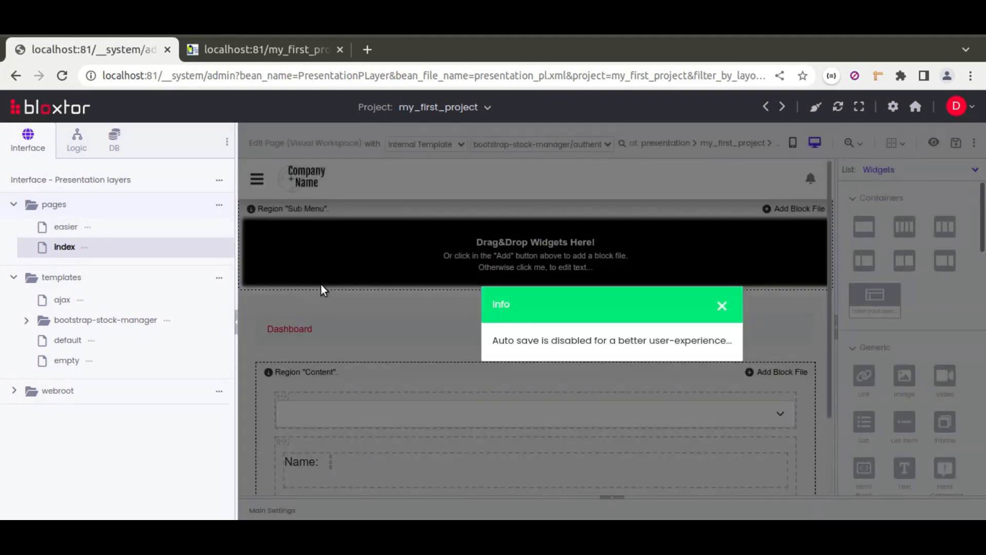
click(722, 306)
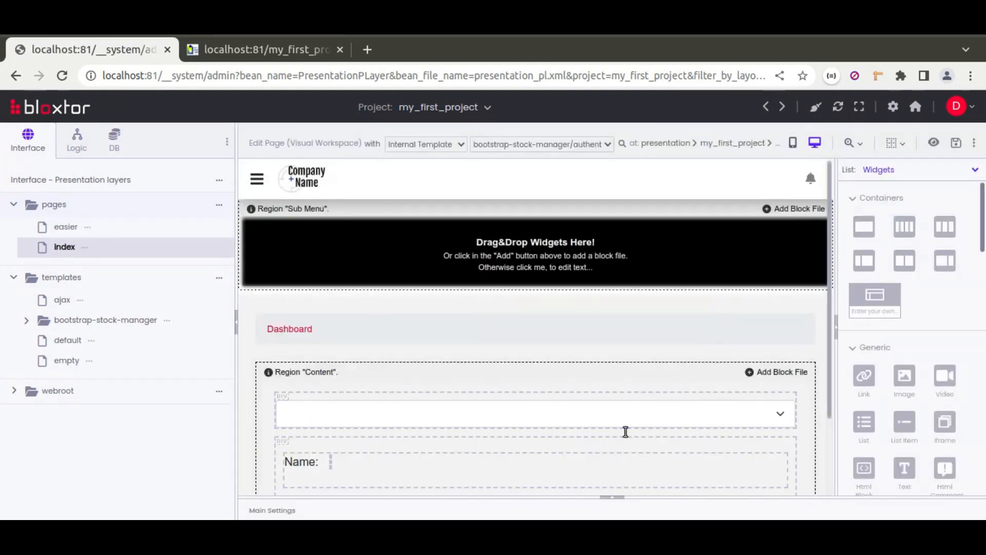
click(612, 499)
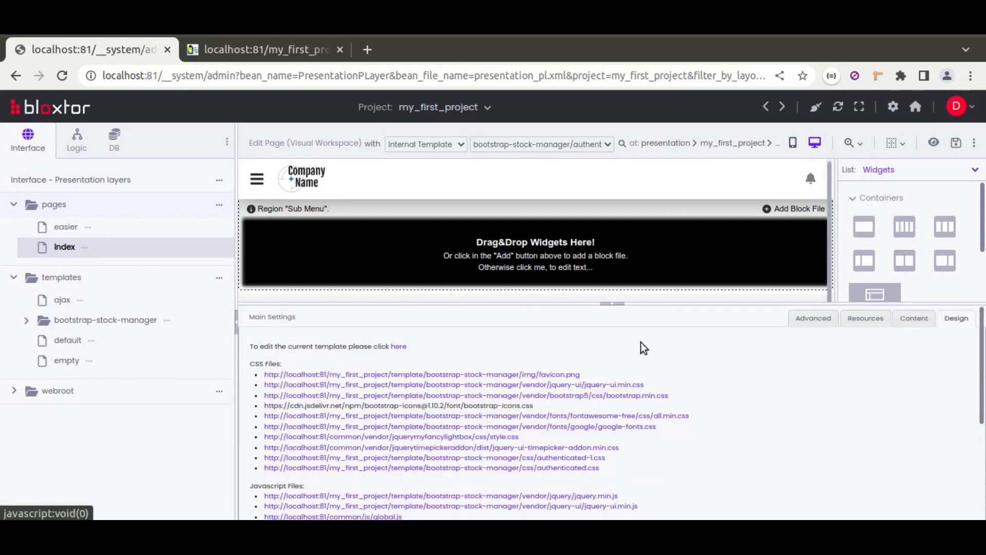
click(874, 323)
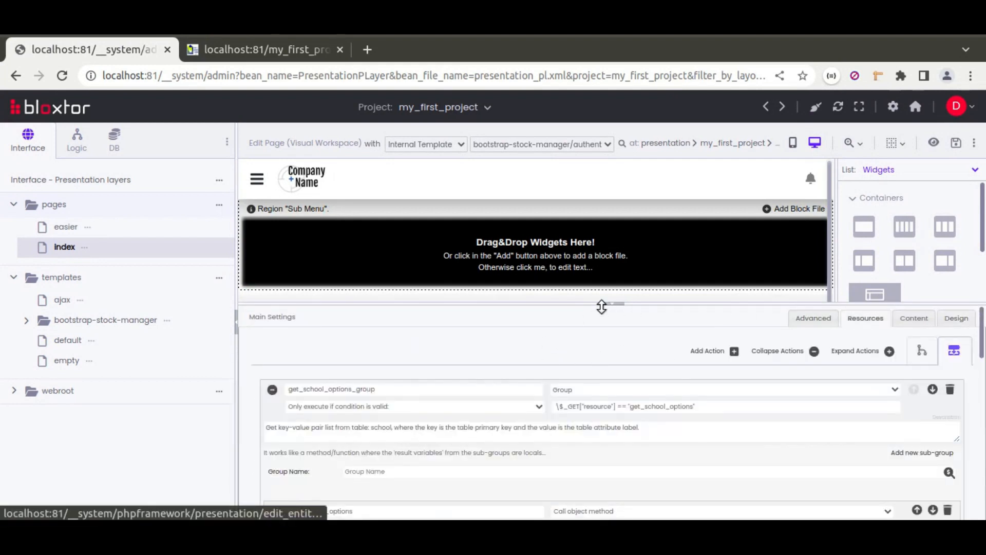
click(777, 351)
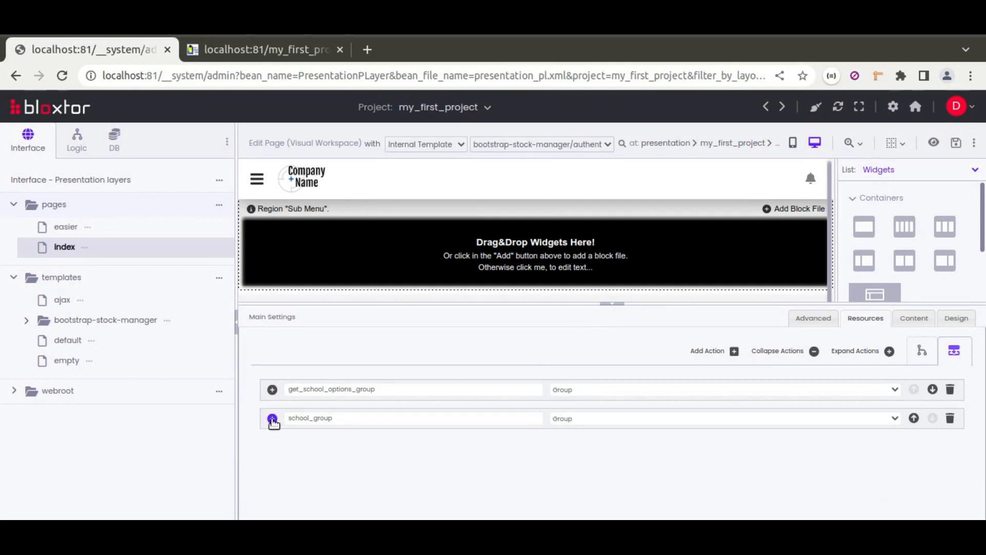
Step: Reduce the school_group condition to \$_GET["resource"] == "school", removing the search_attrs check
click(272, 419)
scroll(484, 416, down, 1)
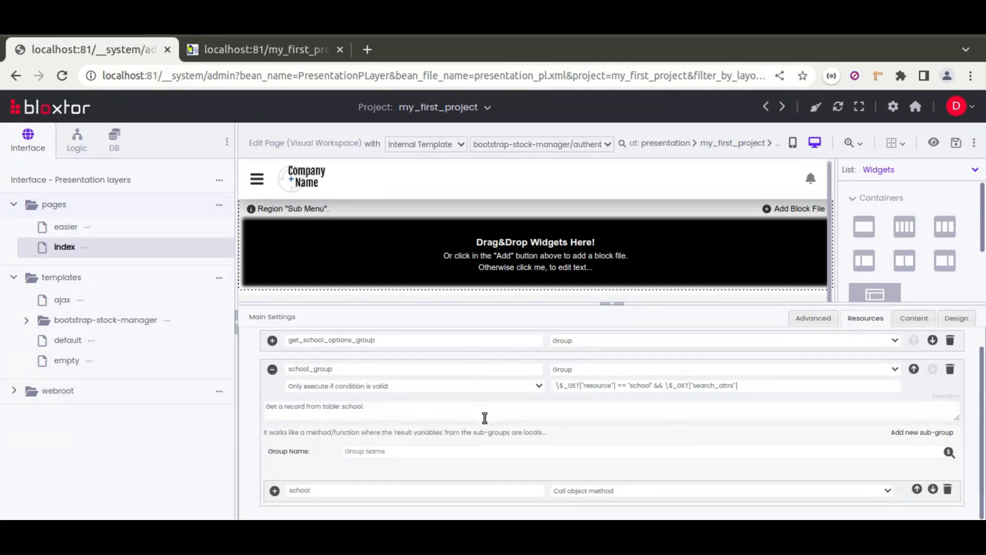
click(274, 490)
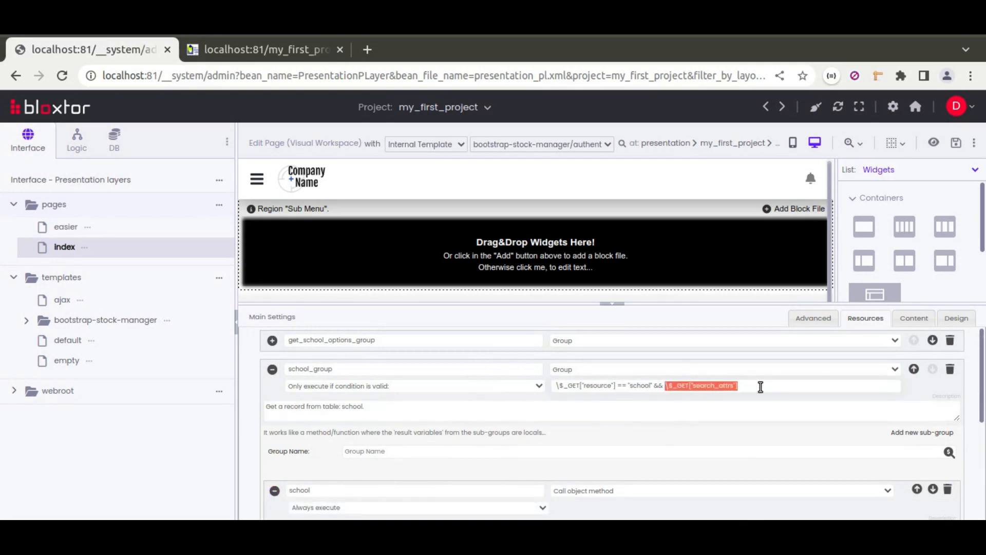
key(BackSpace)
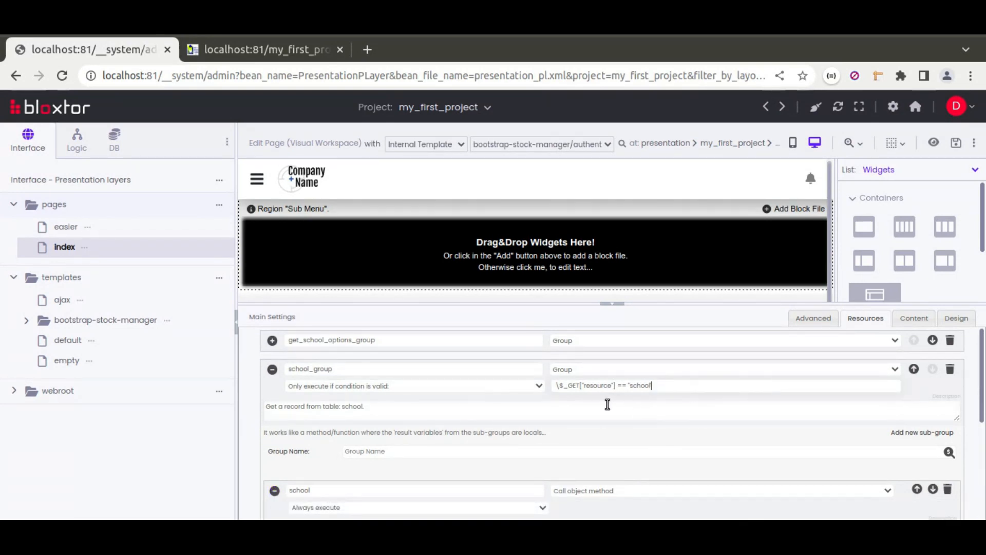
Step: Make the school object method action execute only if \$_GET["search_attrs"]["school_id"] is valid, and copy that condition
scroll(465, 437, down, 2)
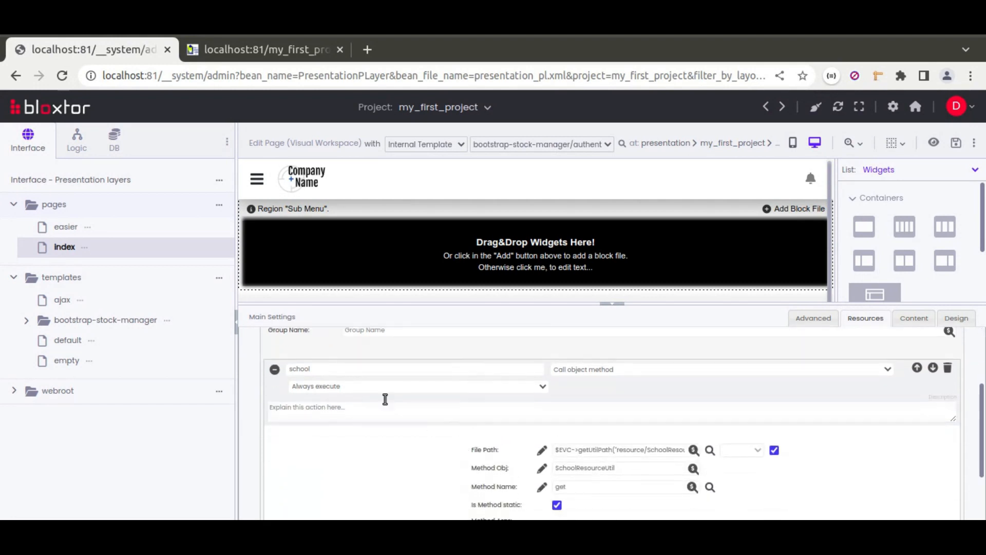
click(365, 387)
click(392, 344)
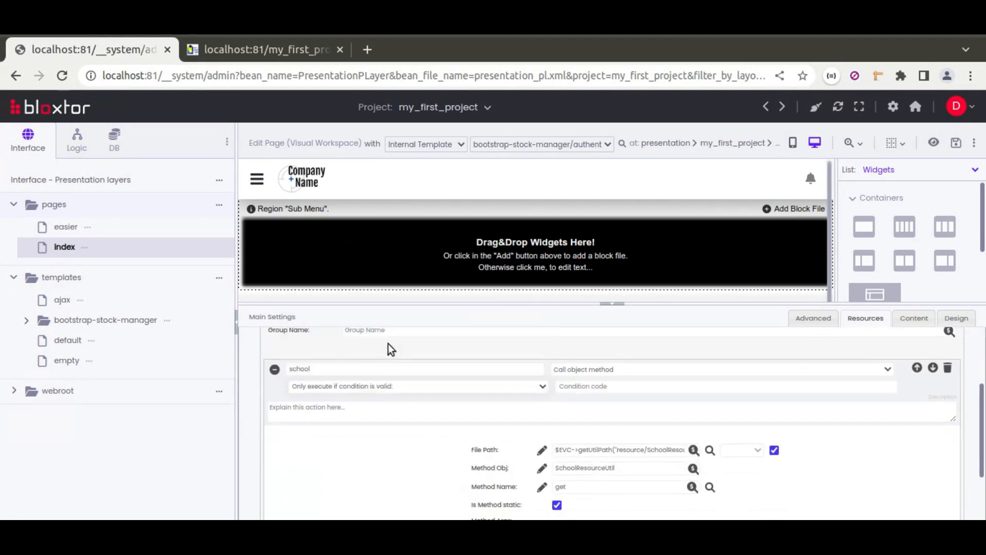
click(578, 385)
text(\$_GET["search_attrs"])
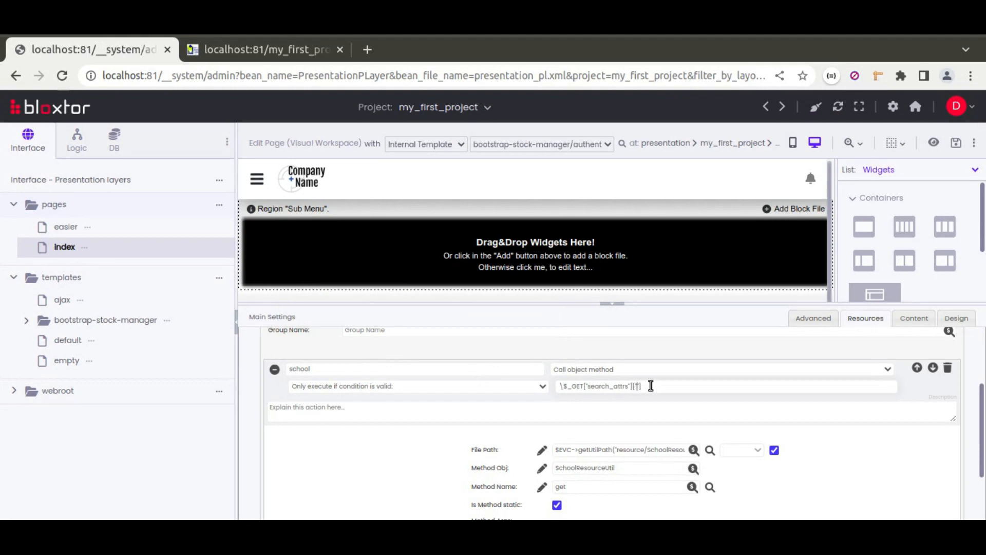
key(BackSpace)
drag(735, 386, 546, 387)
key(ctrl+c)
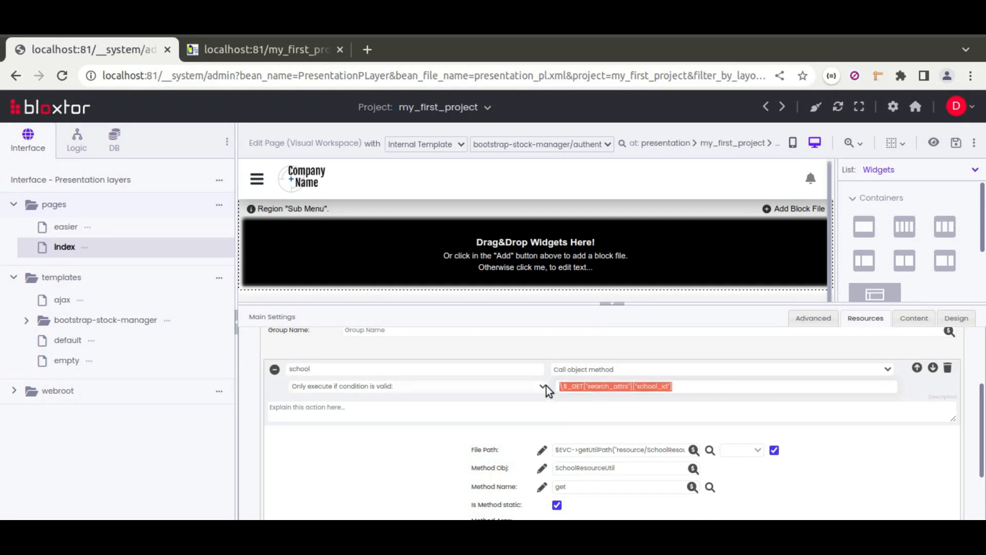
click(274, 370)
Step: Add a second action of type Result from array to school_group, with the result variable name school
click(914, 433)
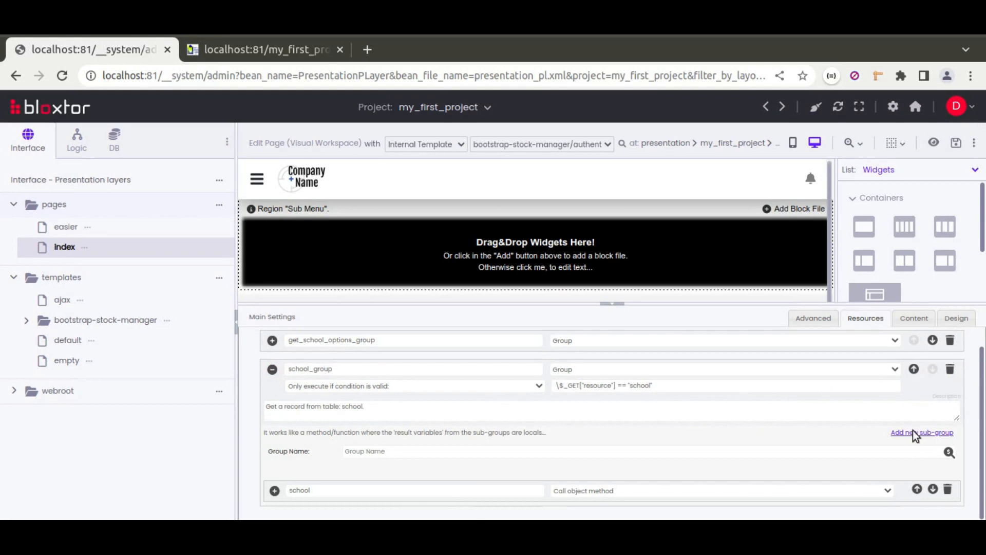
click(604, 339)
scroll(614, 264, down, 10)
click(584, 210)
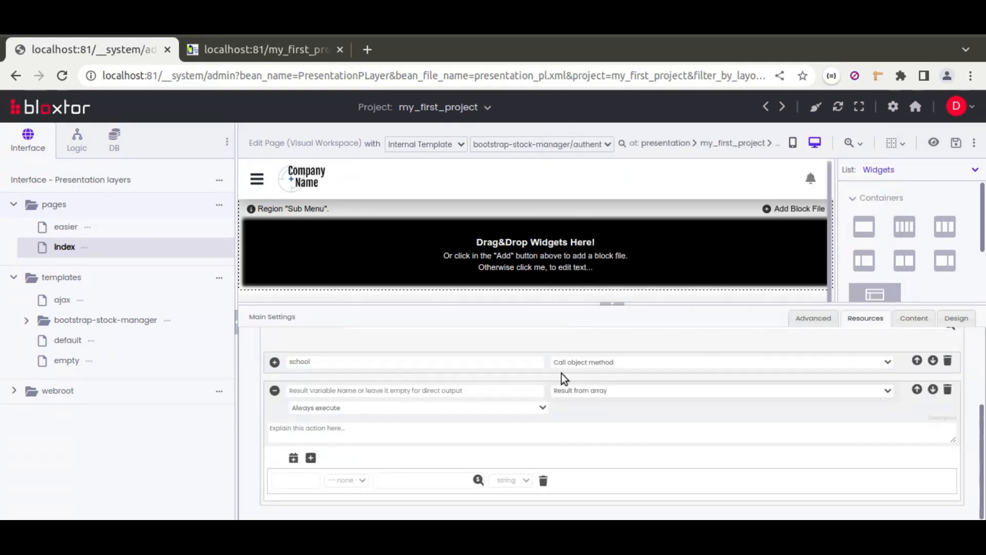
text(school)
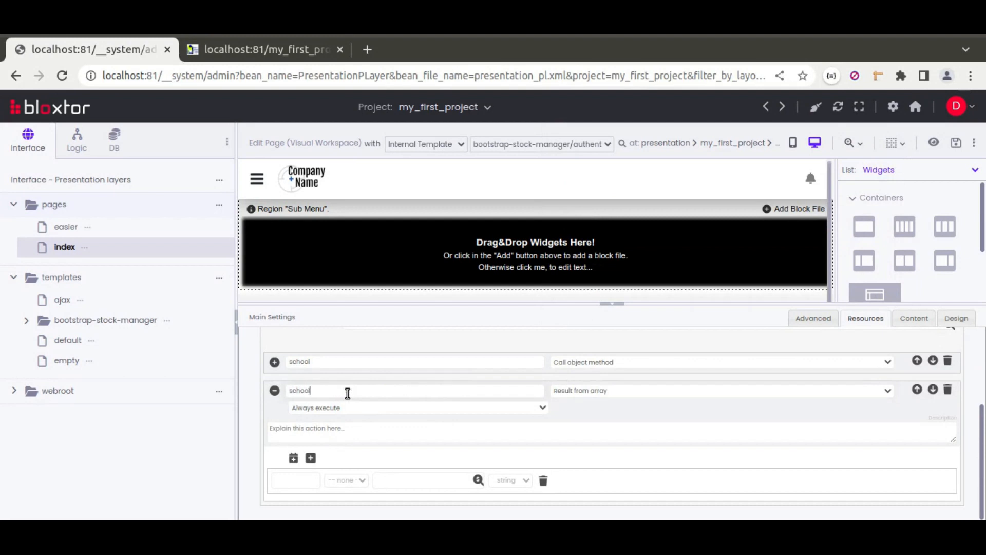
Step: Make the array action execute only if the condition \$_GET["search_attrs"]["school_id"] is invalid
click(330, 408)
click(398, 379)
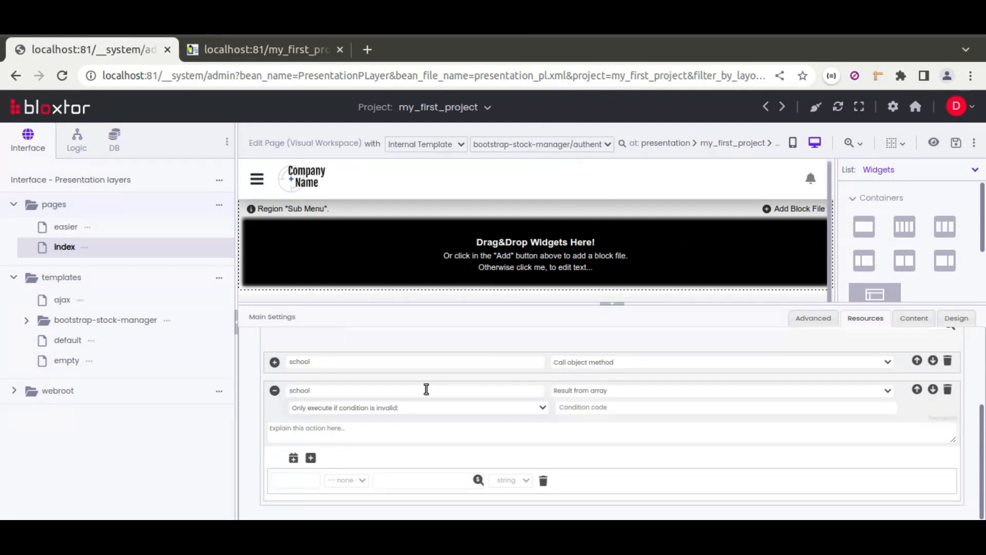
click(577, 407)
key(ctrl+v)
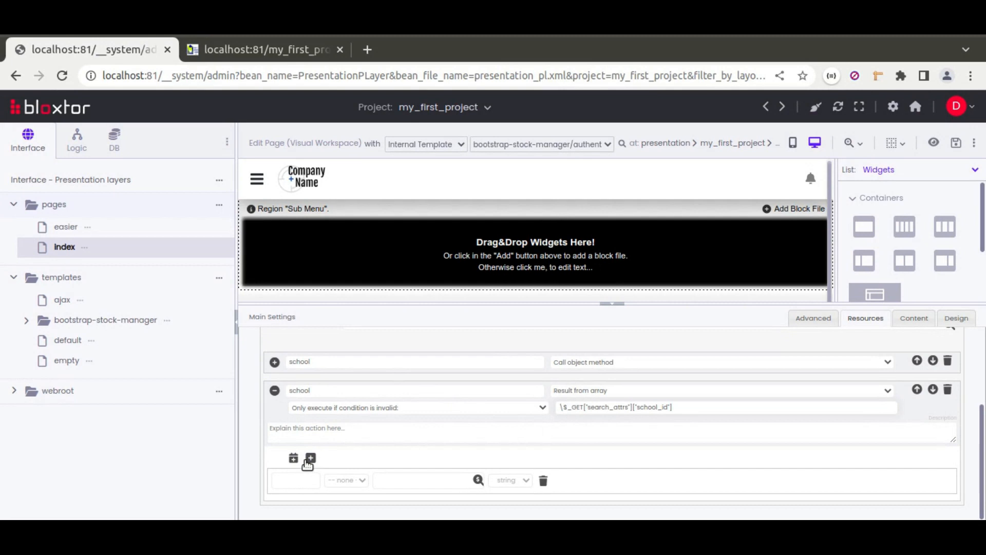
Step: Define school_id and name items with empty string values in the array action, and collapse it
click(310, 459)
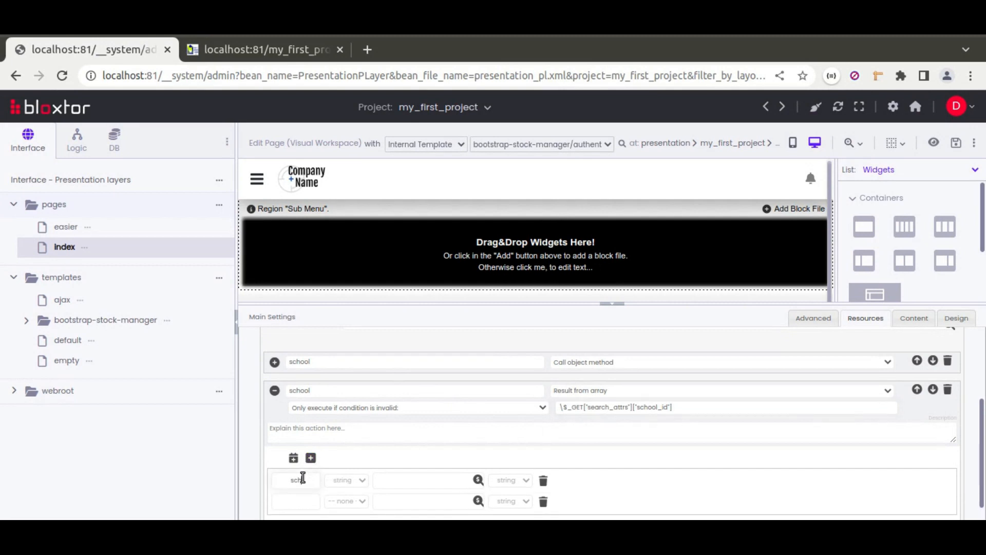
click(303, 478)
text(school_id)
click(418, 502)
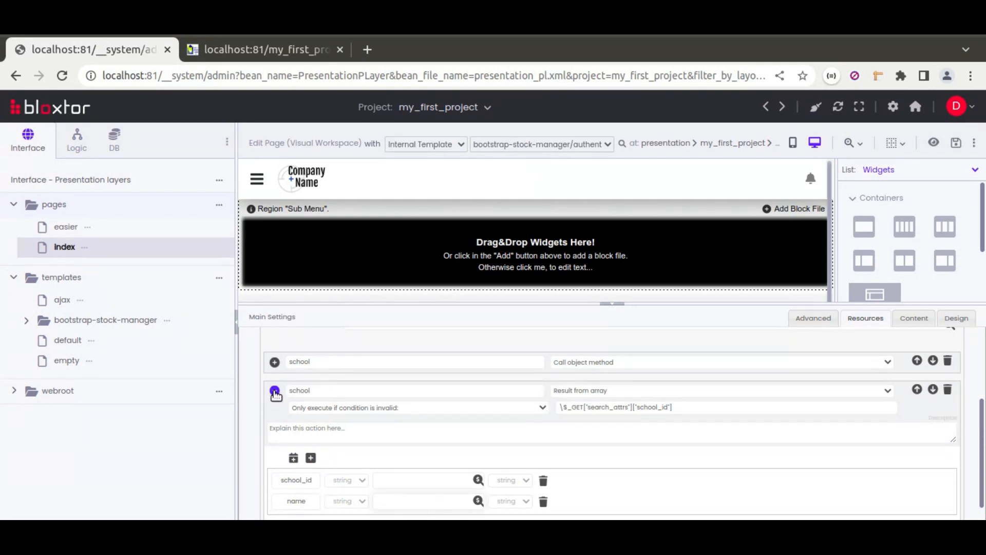
click(275, 391)
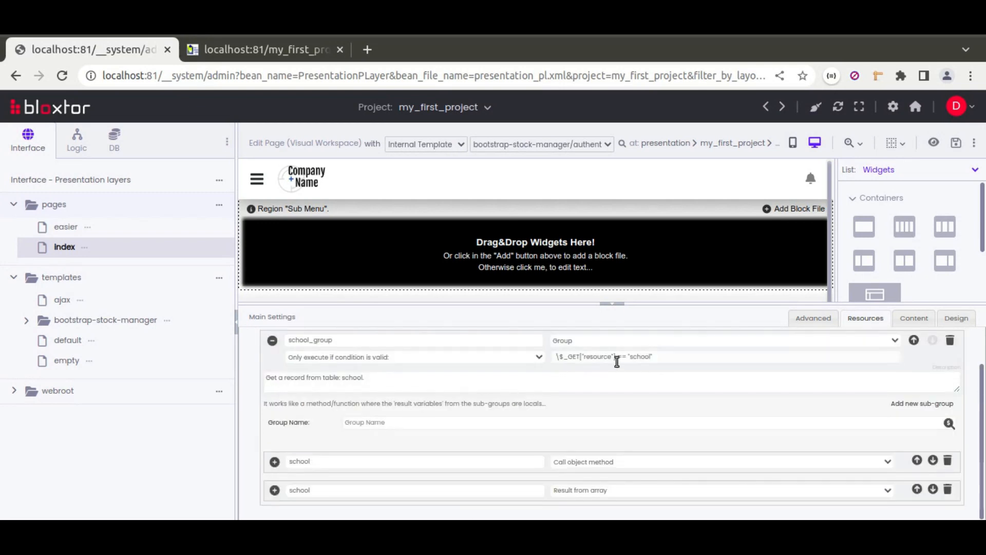
Step: Select the school_id dropdown on the index page canvas and widen the area showing its properties
click(613, 304)
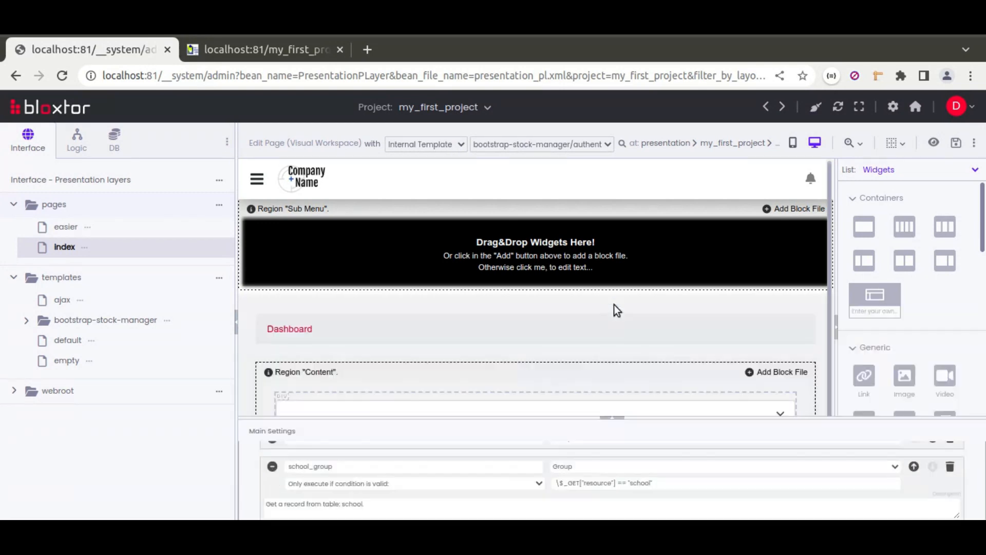
scroll(740, 296, down, 2)
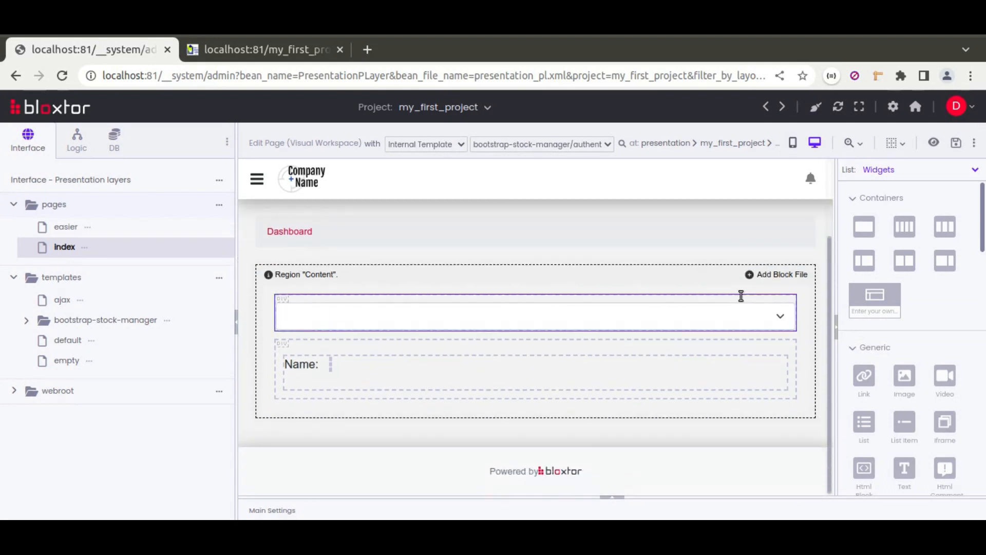
click(597, 316)
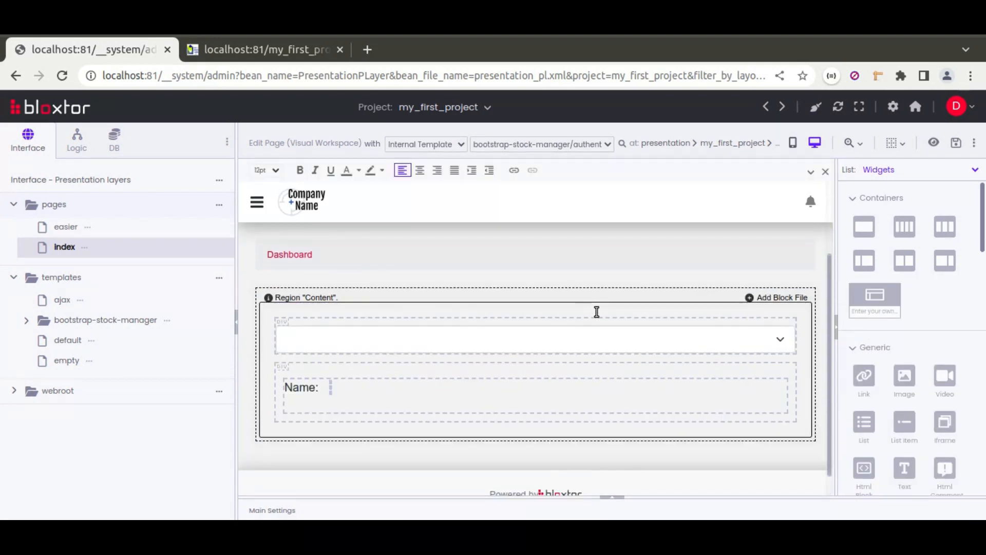
click(719, 345)
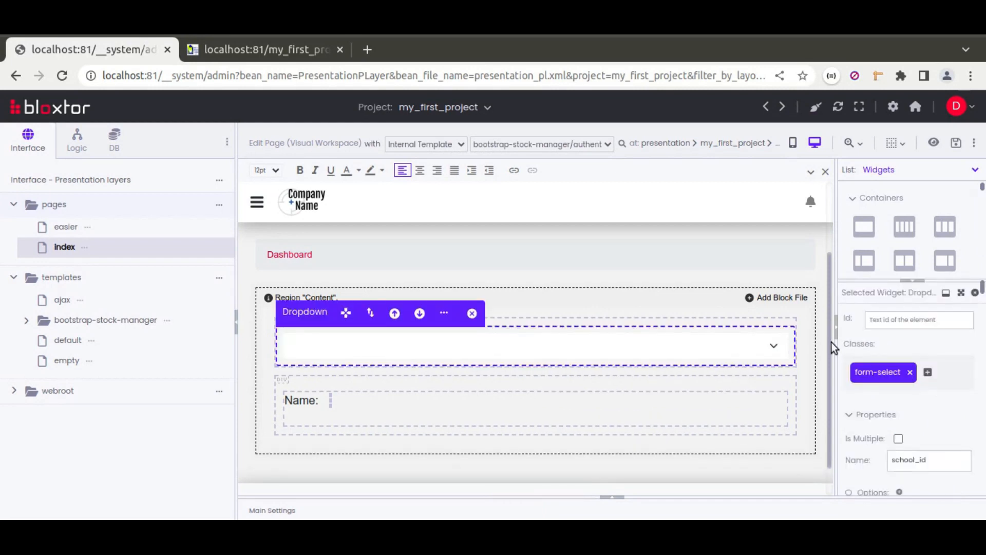
drag(836, 343, 702, 341)
Step: Set the school_id dropdown's On Change event to the short action refreshDependentWidgetsBasedInInputValue
scroll(742, 347, down, 3)
scroll(741, 347, down, 10)
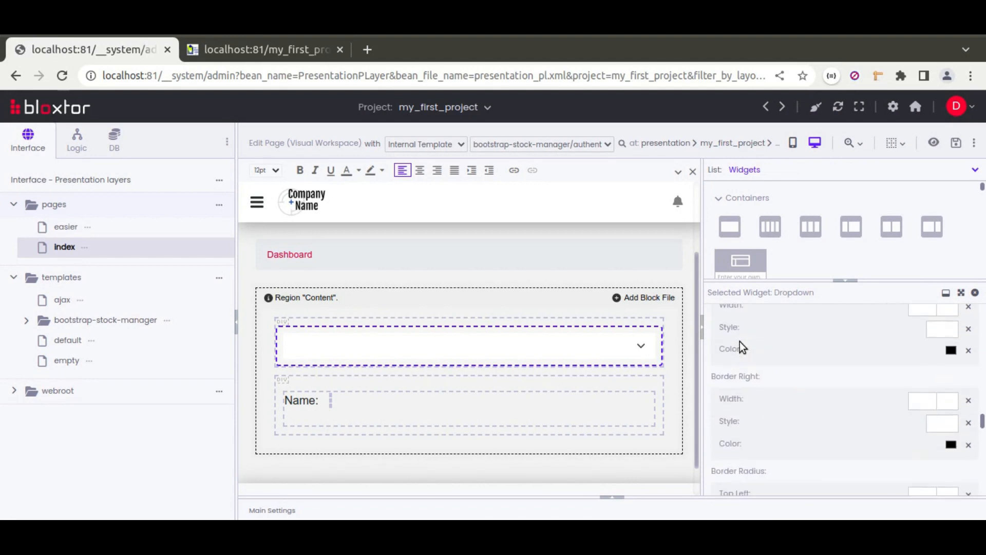
scroll(741, 347, up, 4)
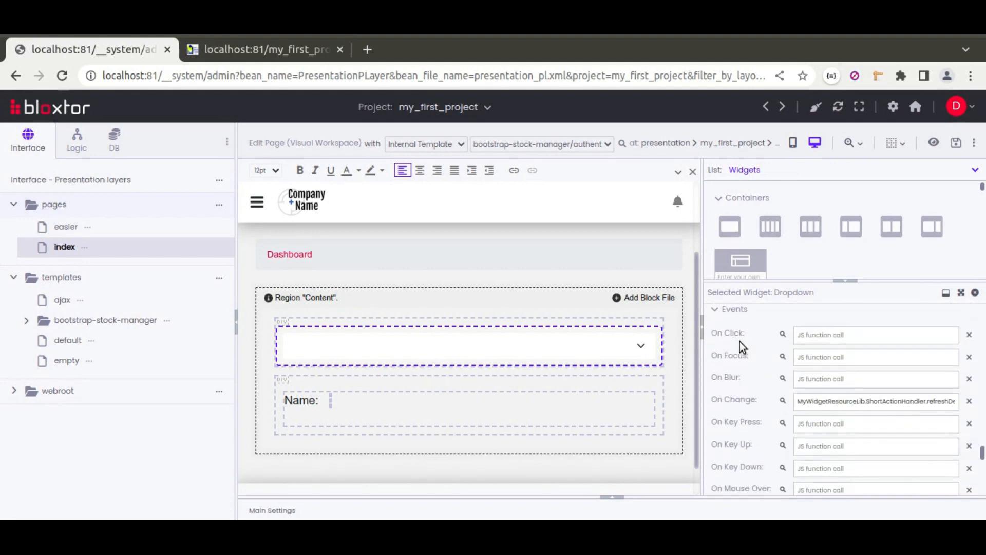
drag(937, 404, 950, 402)
click(884, 400)
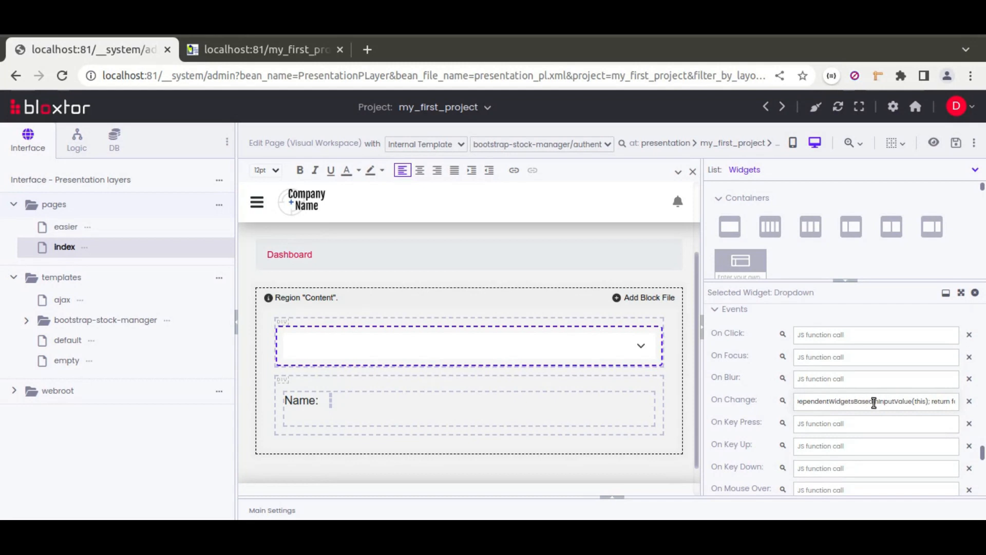
click(783, 402)
click(444, 200)
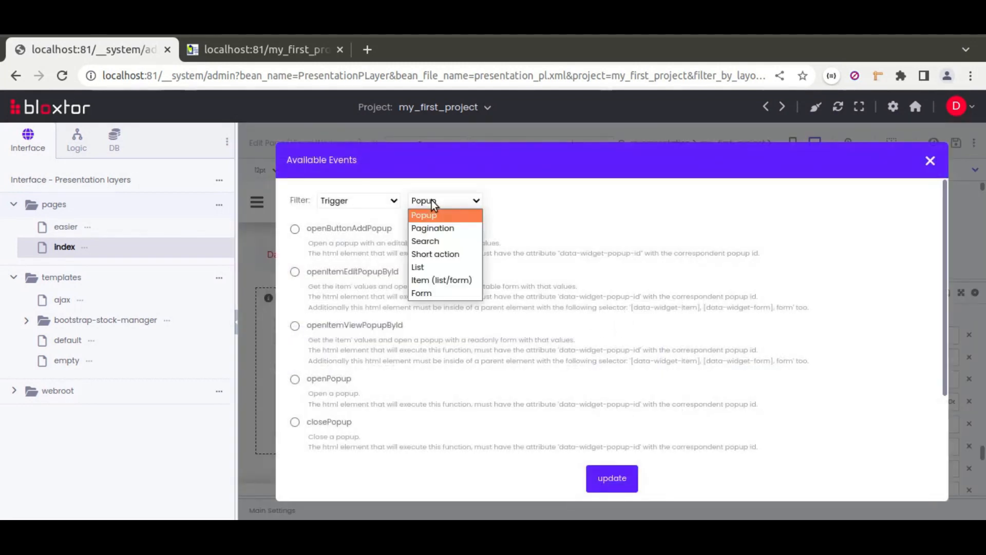
click(437, 254)
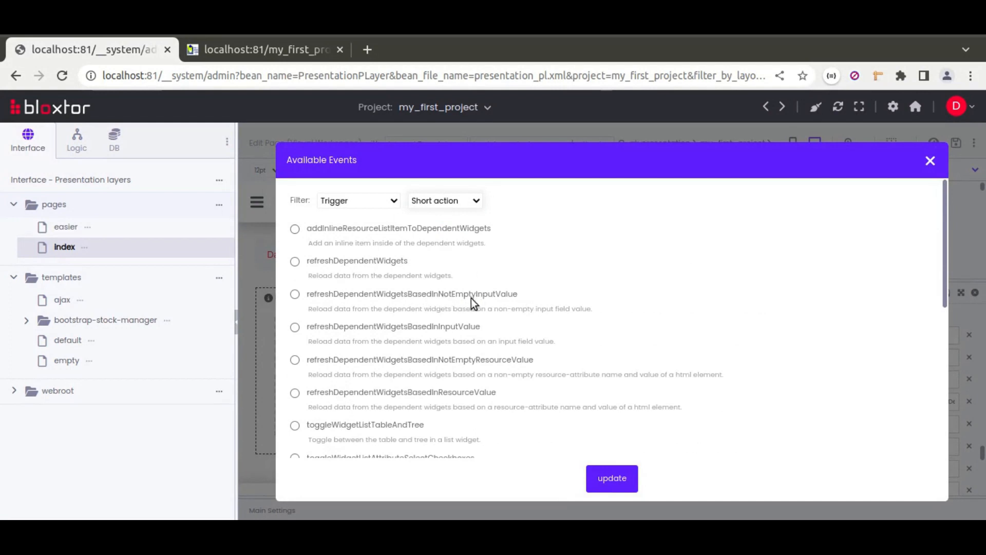
click(296, 328)
click(613, 479)
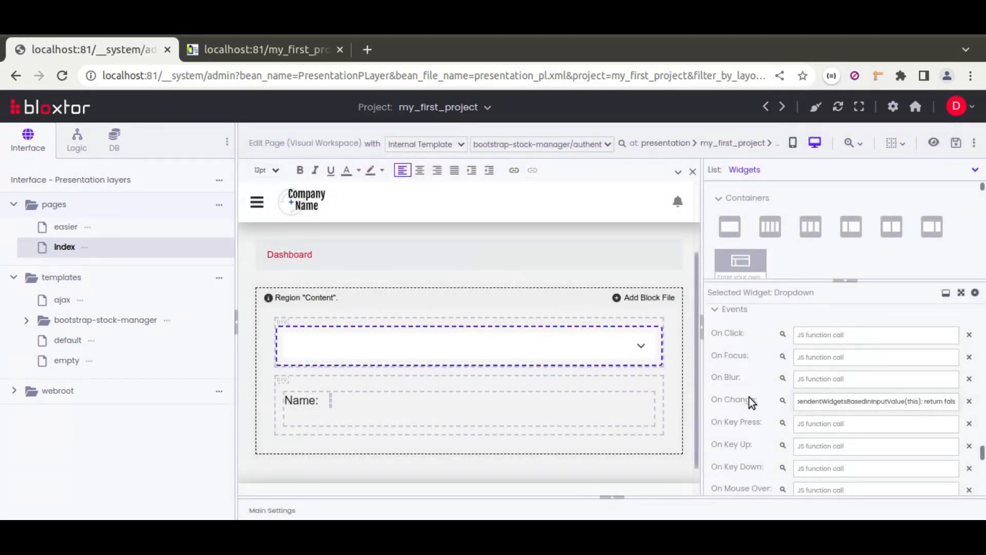
Step: Review the dropdown's name and Allow Null properties, and save the index page
scroll(730, 395, up, 5)
scroll(731, 395, up, 10)
scroll(731, 394, up, 3)
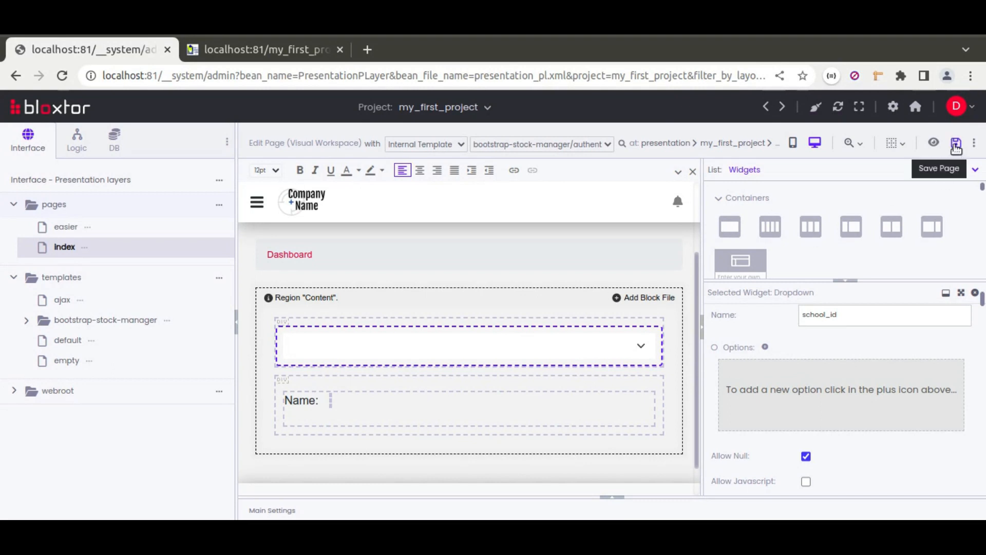
click(956, 147)
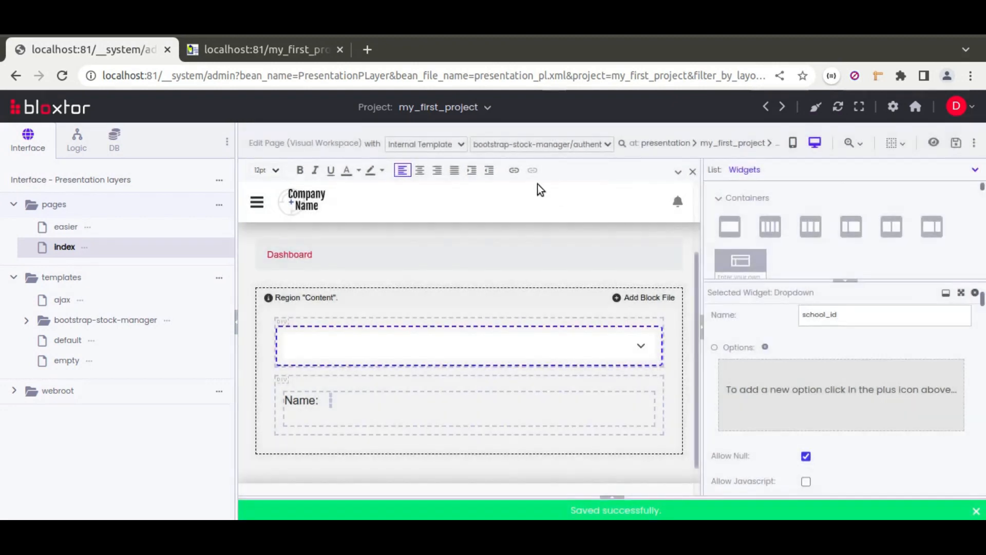
Step: Reload the published easier page and test its school dropdown with ESPAV and the blank option
click(206, 49)
click(63, 77)
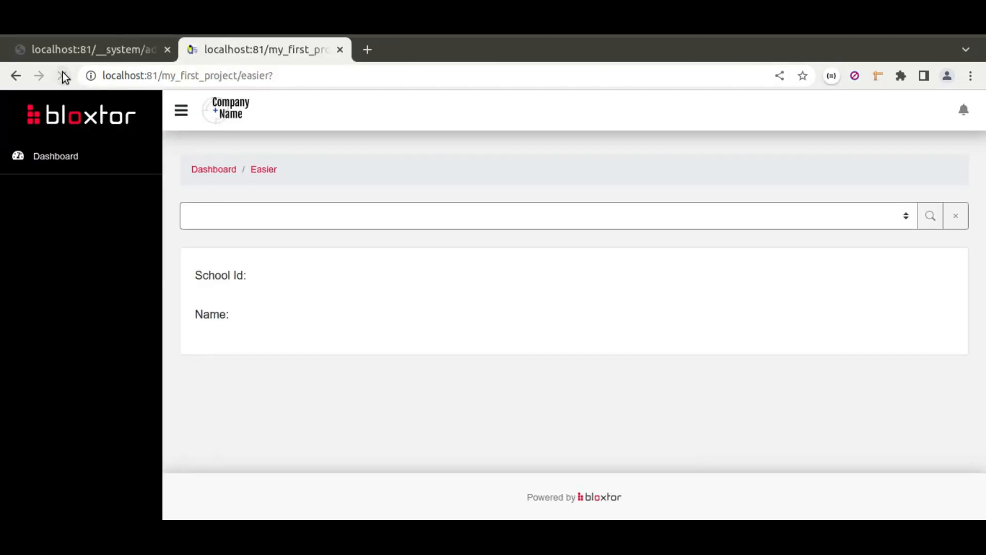
click(326, 216)
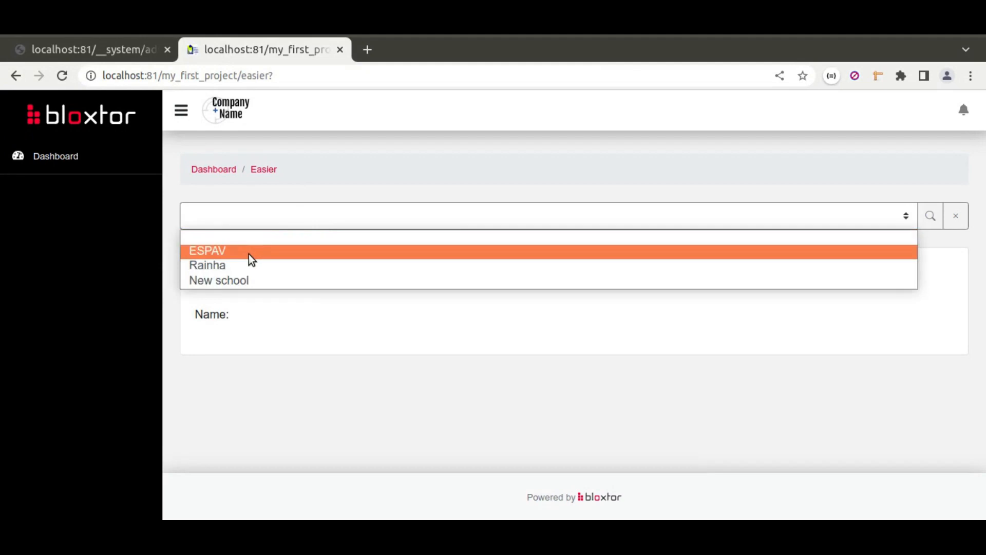
click(248, 254)
click(306, 218)
click(295, 241)
Step: Test the dependent form on the easier page by choosing Rainha, ESPAV, New school and the blank option in turn
click(305, 215)
click(292, 263)
click(293, 218)
click(286, 250)
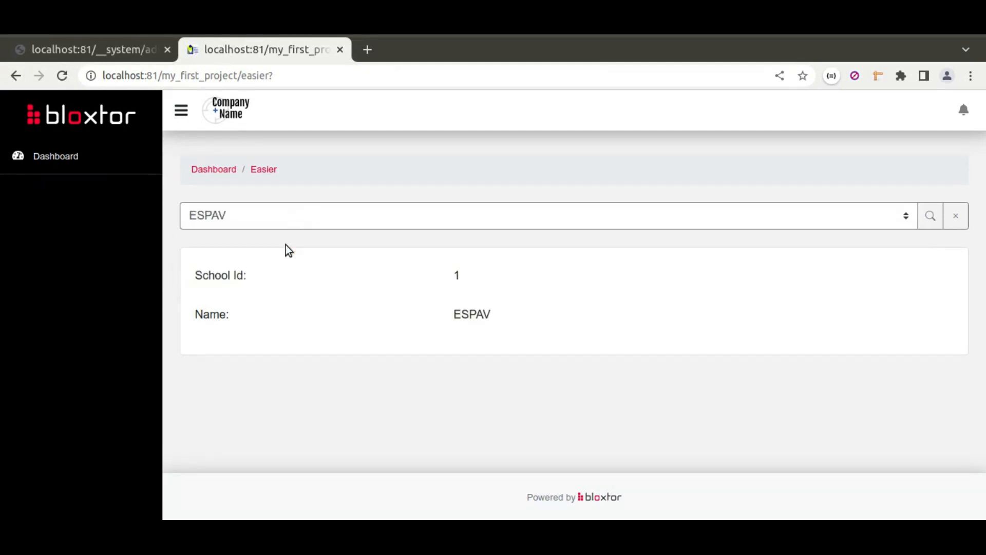
click(292, 221)
click(272, 279)
click(286, 217)
click(280, 236)
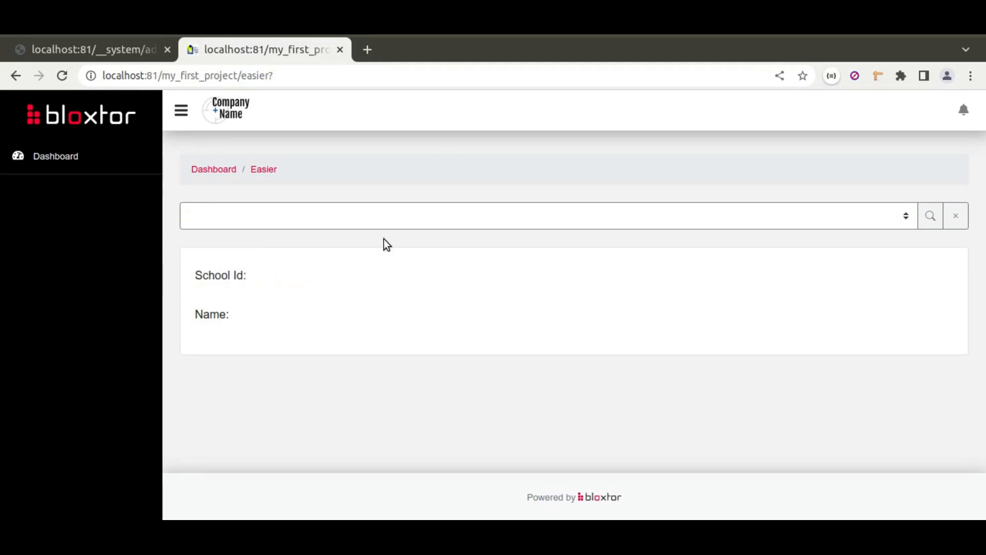